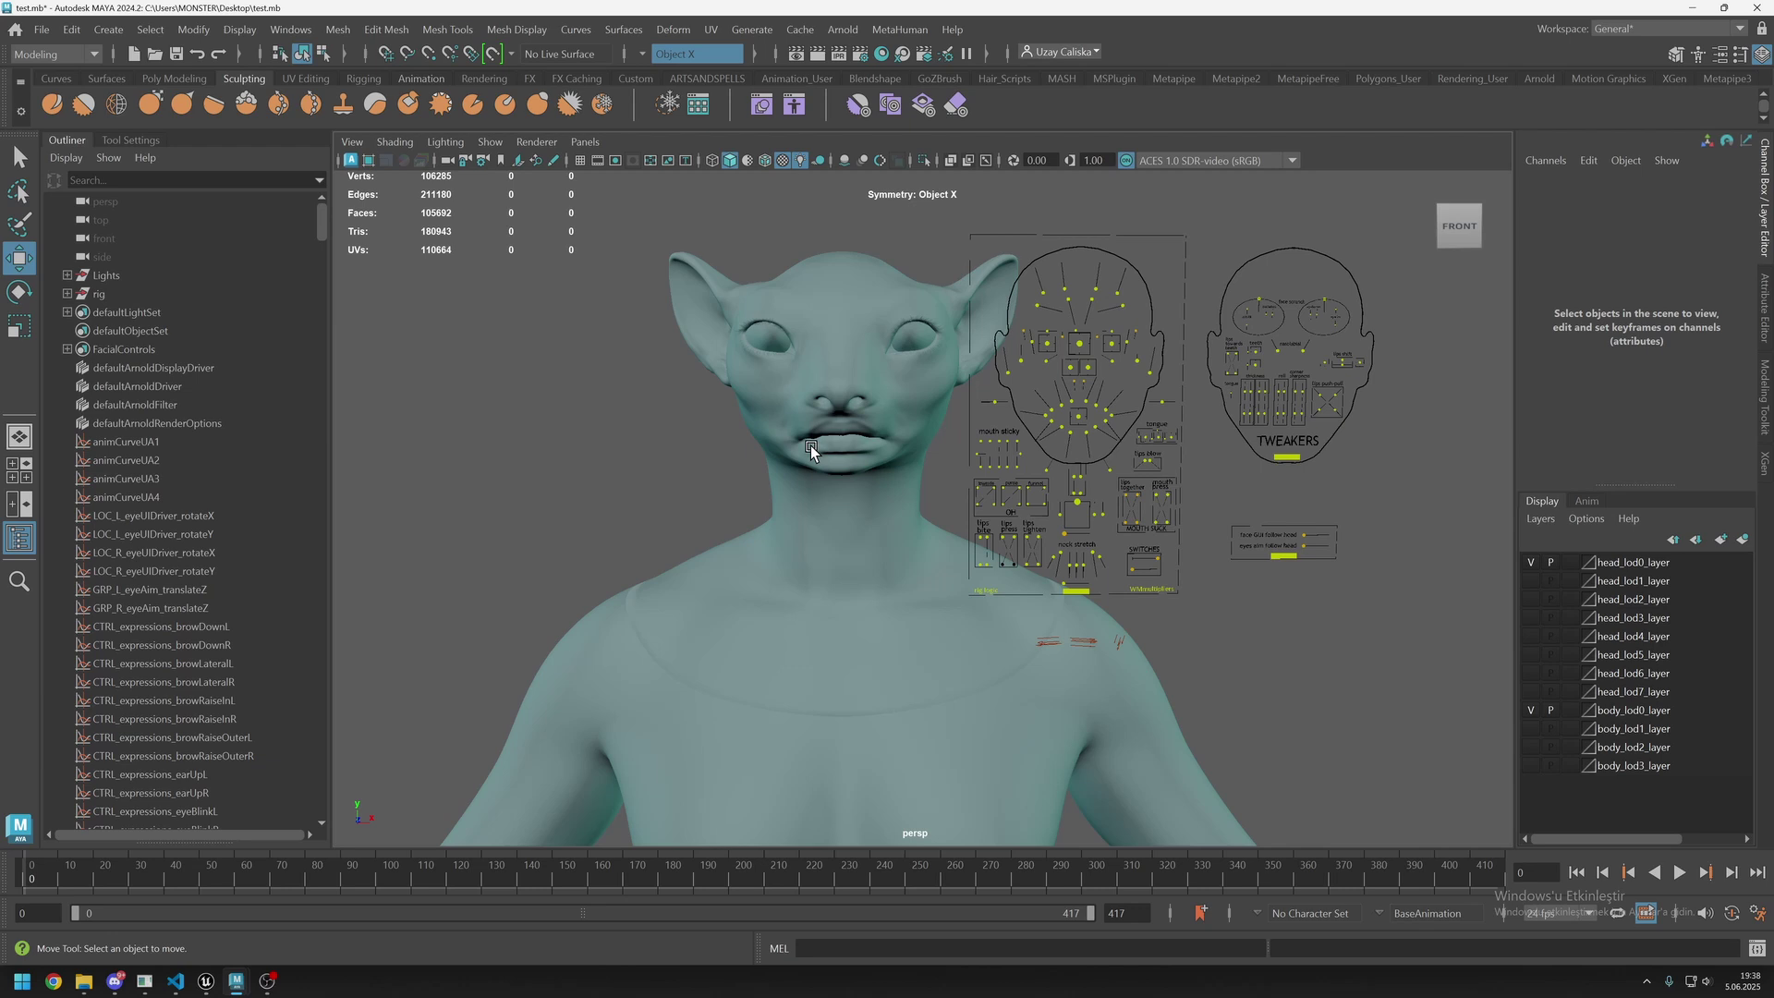
# Open the MetaHuman Expression Editor, load headvoly.dna, and switch to Expression Poses editing.
pyautogui.keyDown('alt'); pyautogui.moveTo(811, 447); pyautogui.dragTo(743, 332); pyautogui.keyUp('alt')
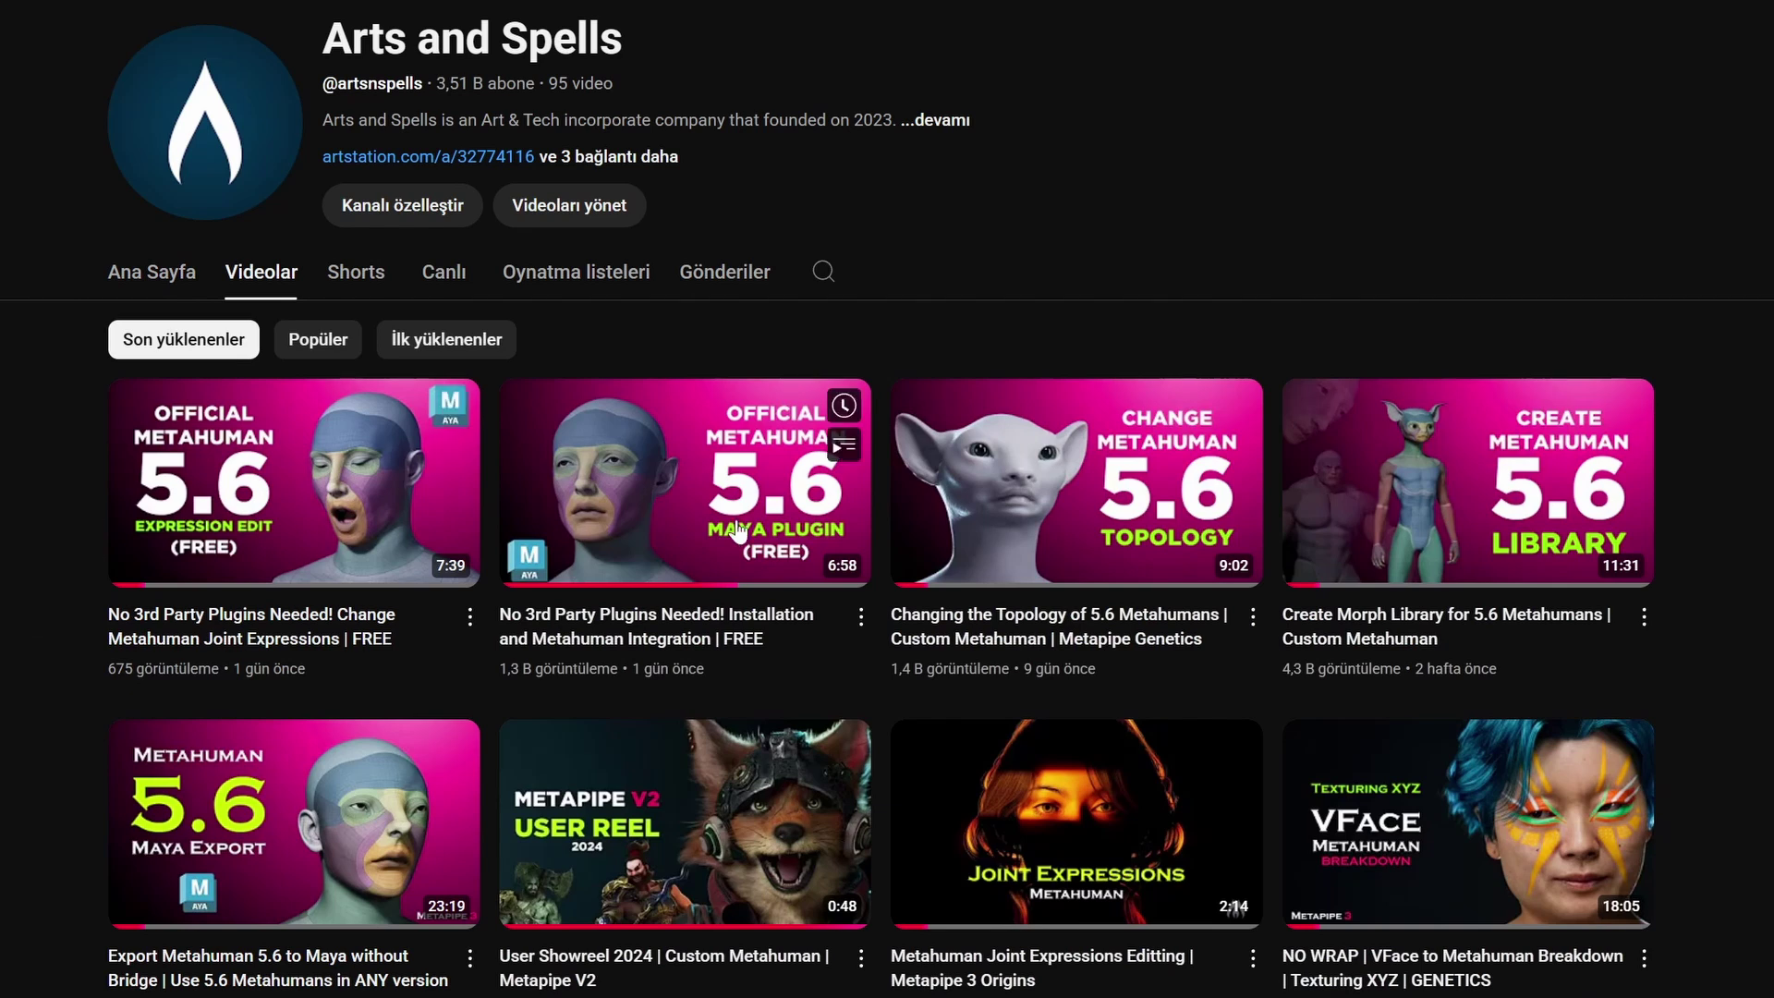
pyautogui.moveTo(256, 841)
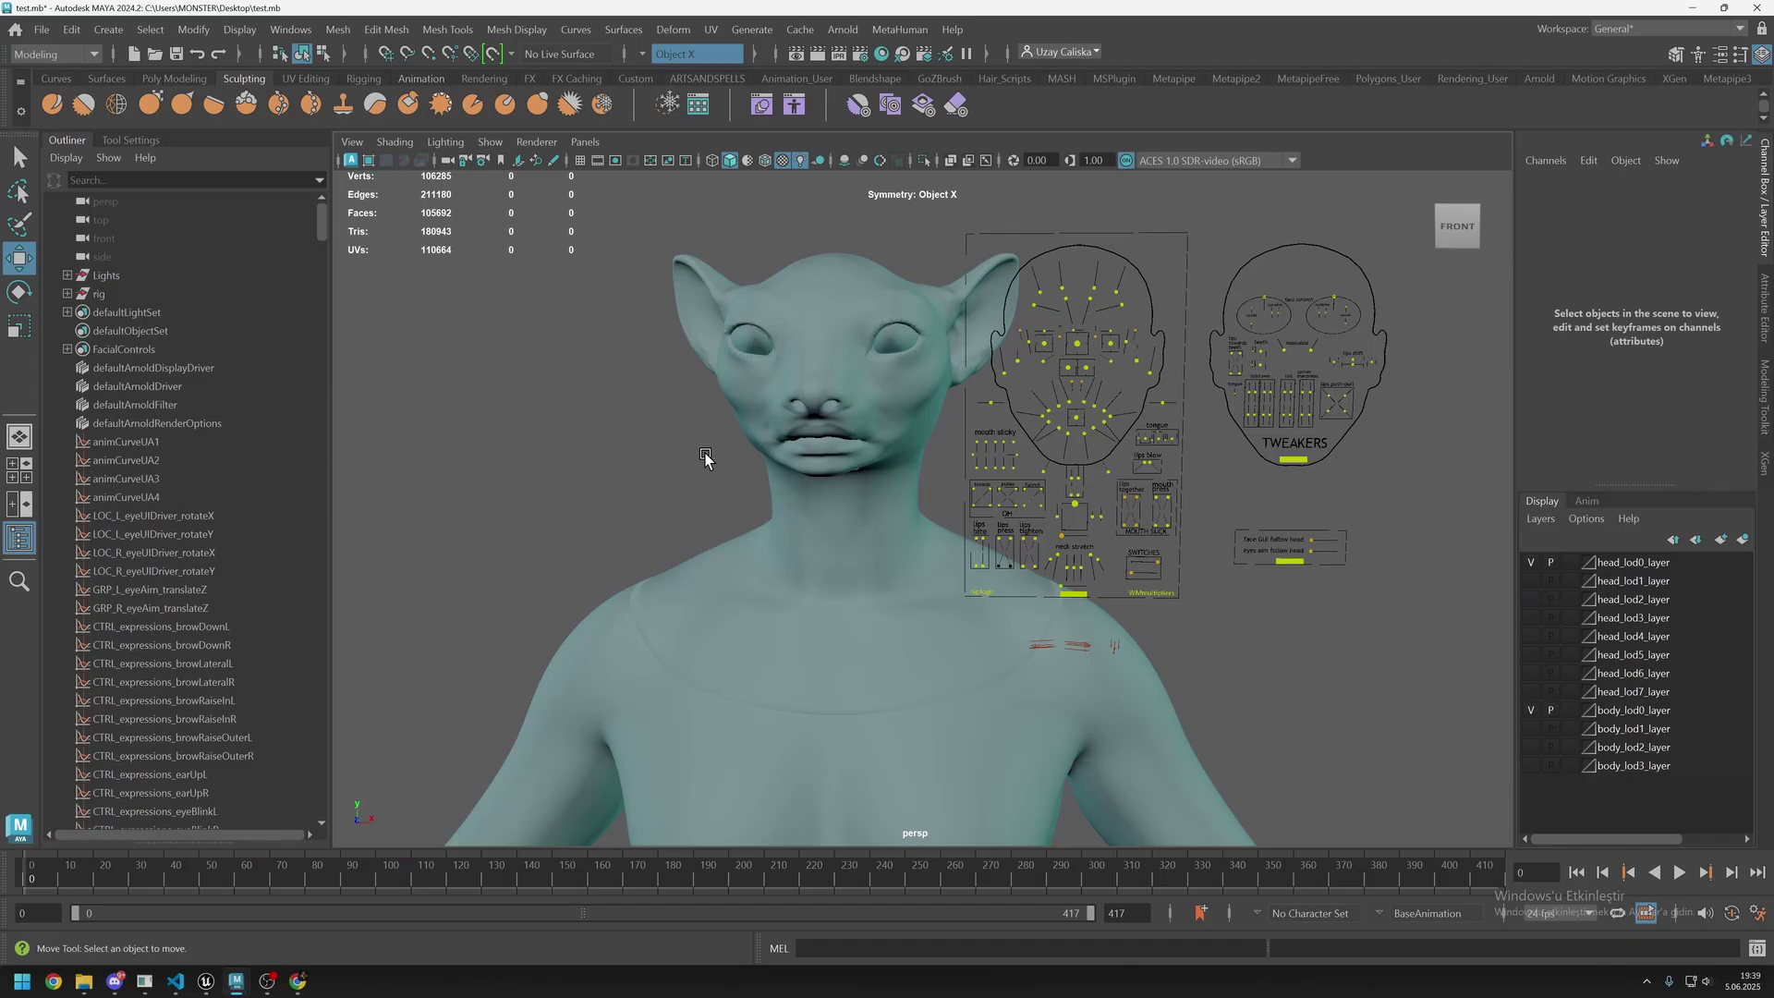
pyautogui.scroll(2, 713, 447)
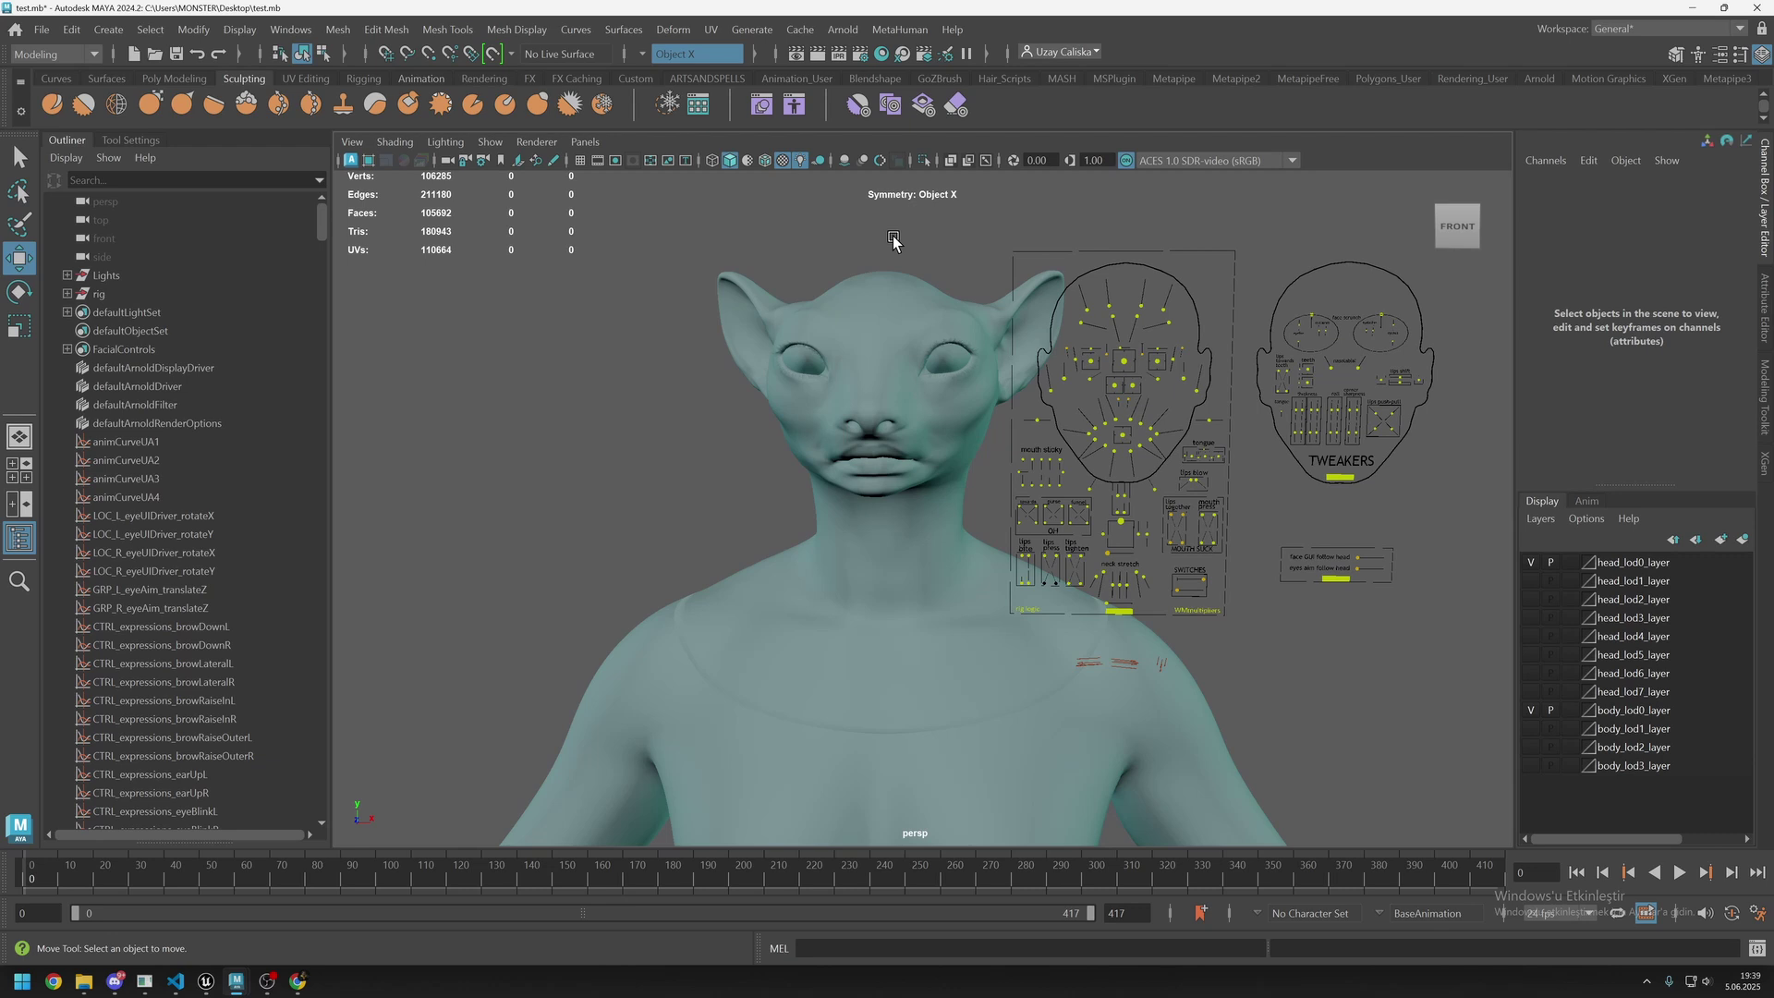
pyautogui.click(894, 37)
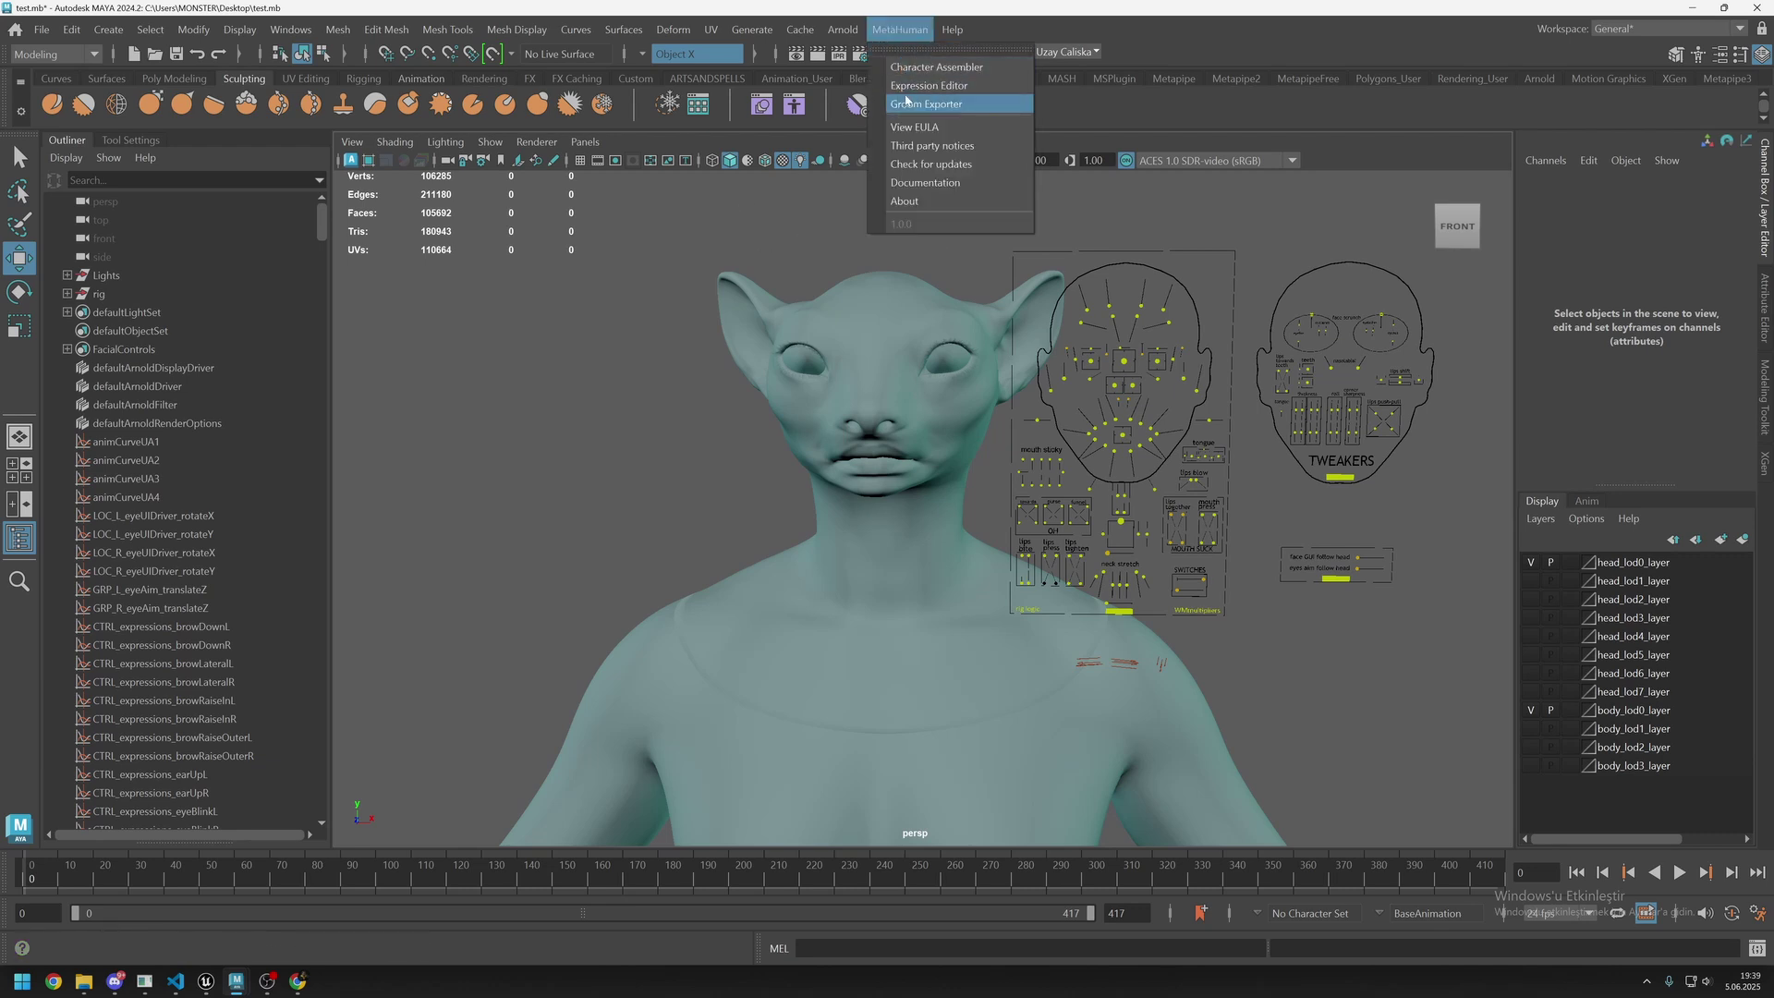
pyautogui.click(961, 86)
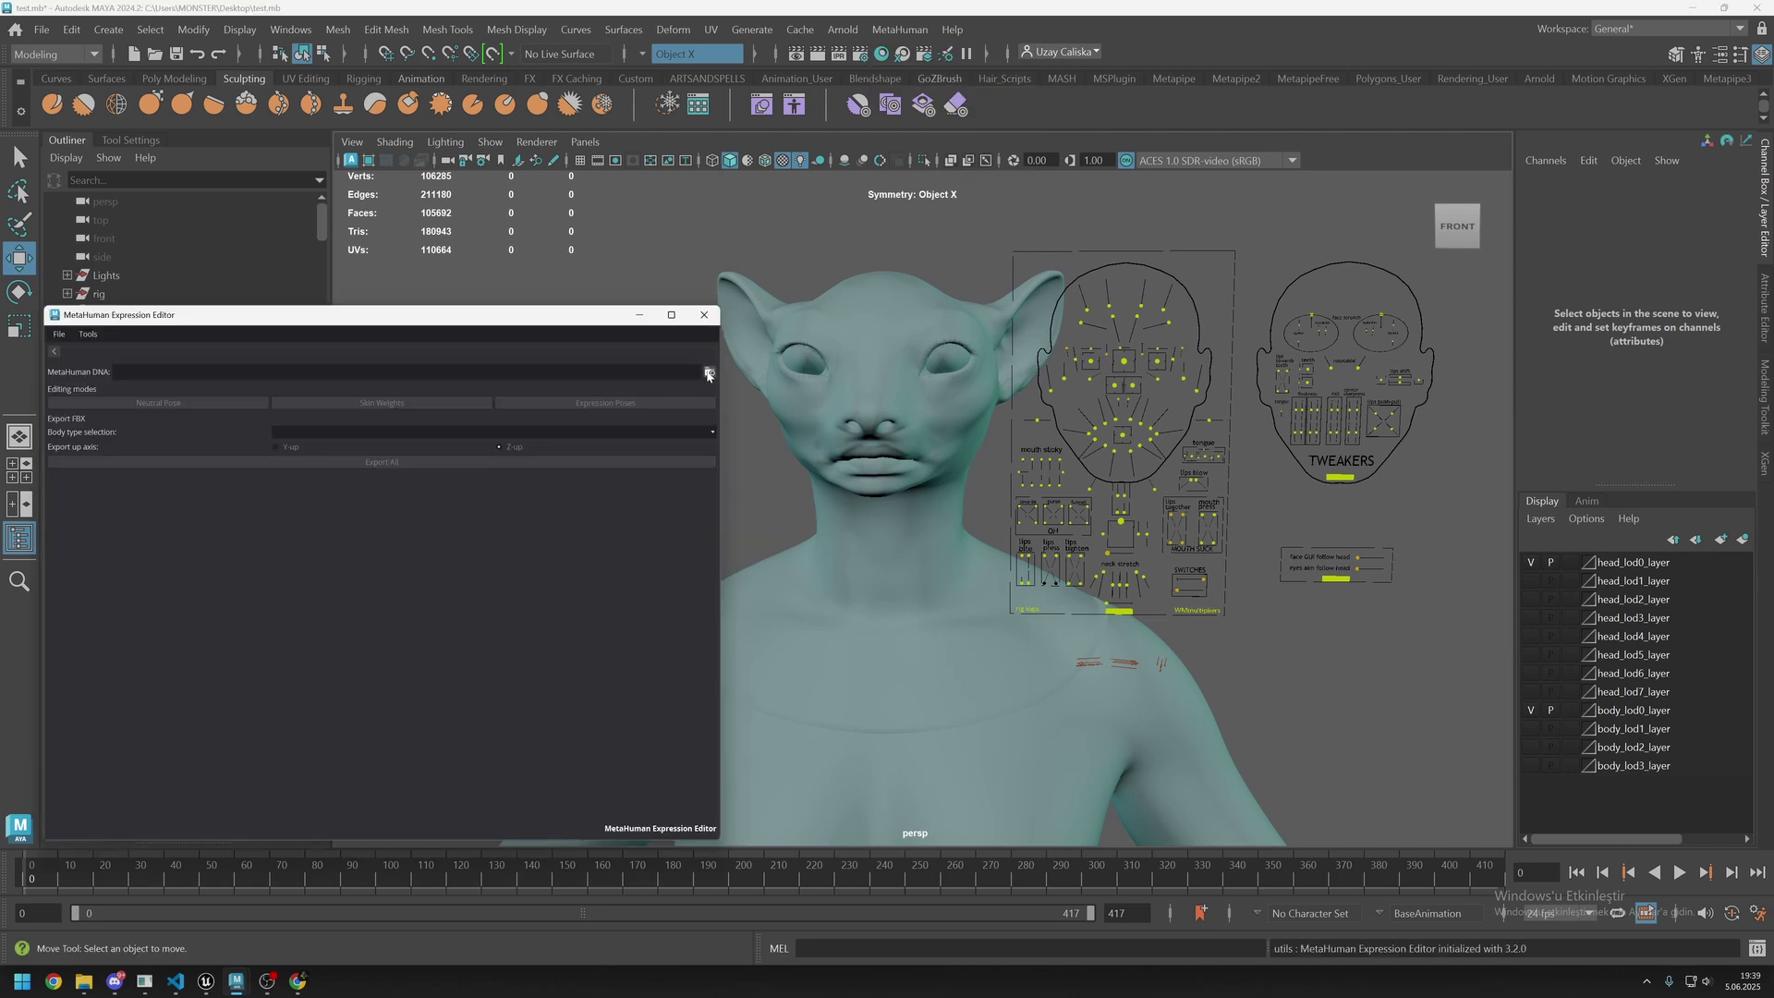
pyautogui.click(708, 371)
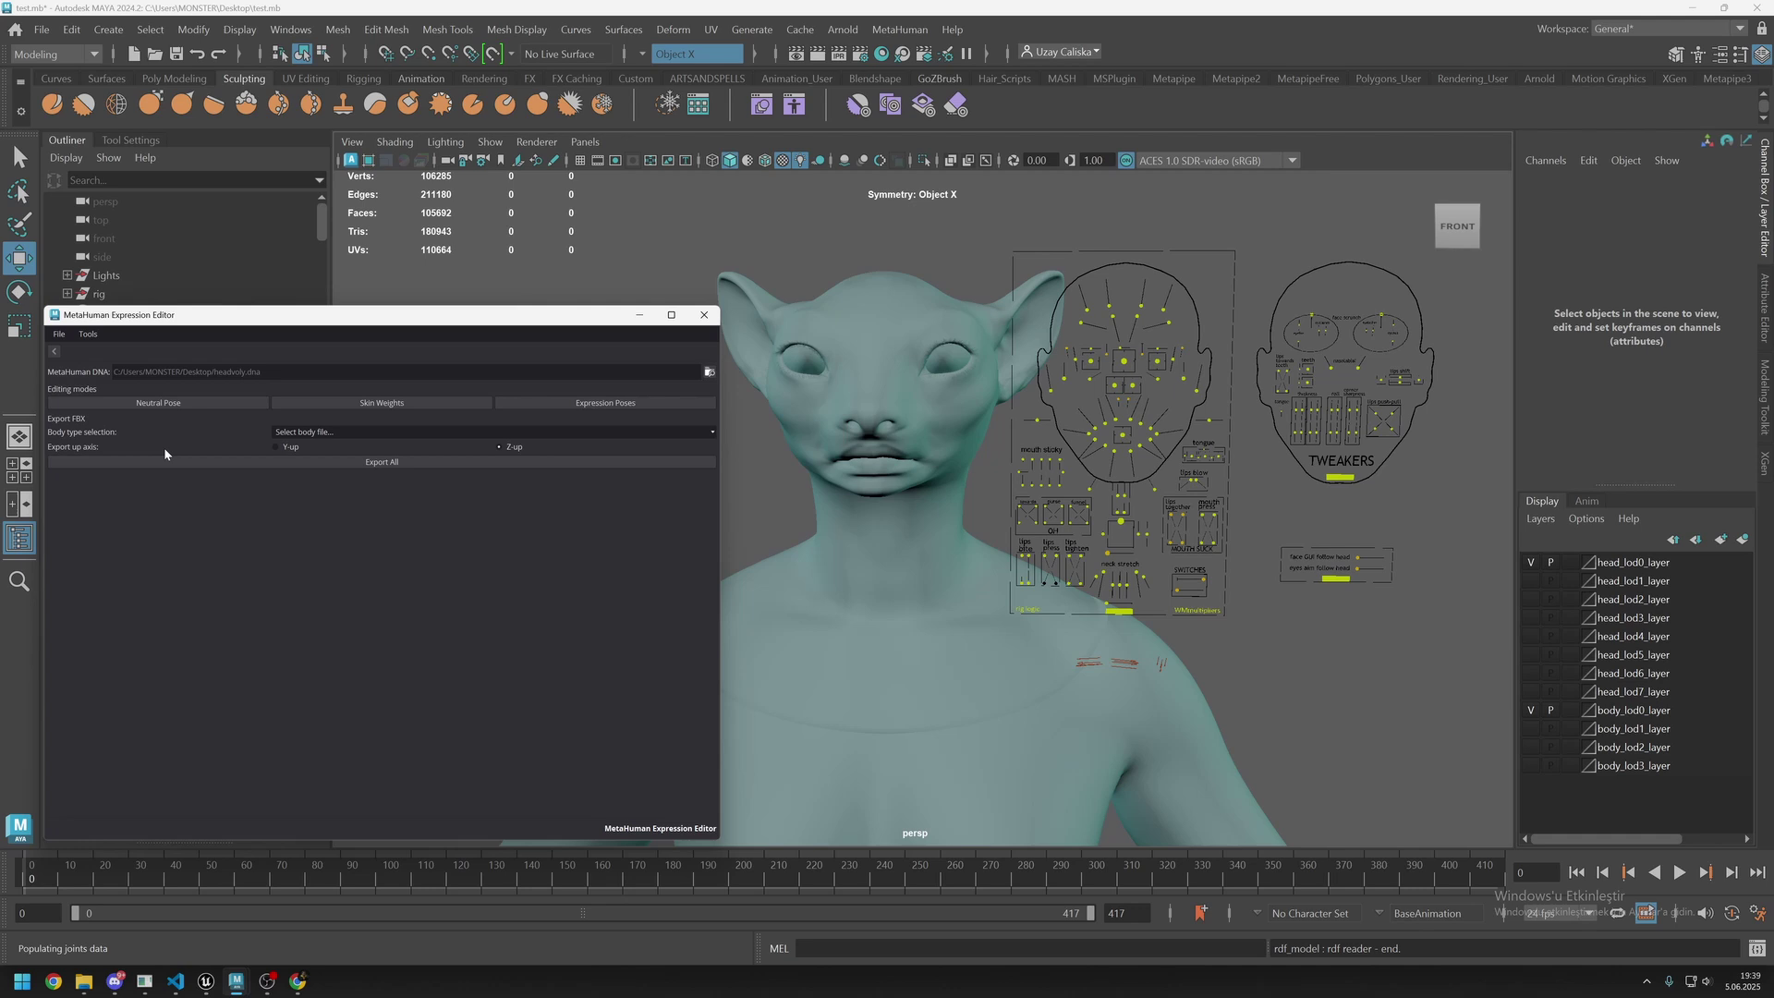
pyautogui.click(621, 405)
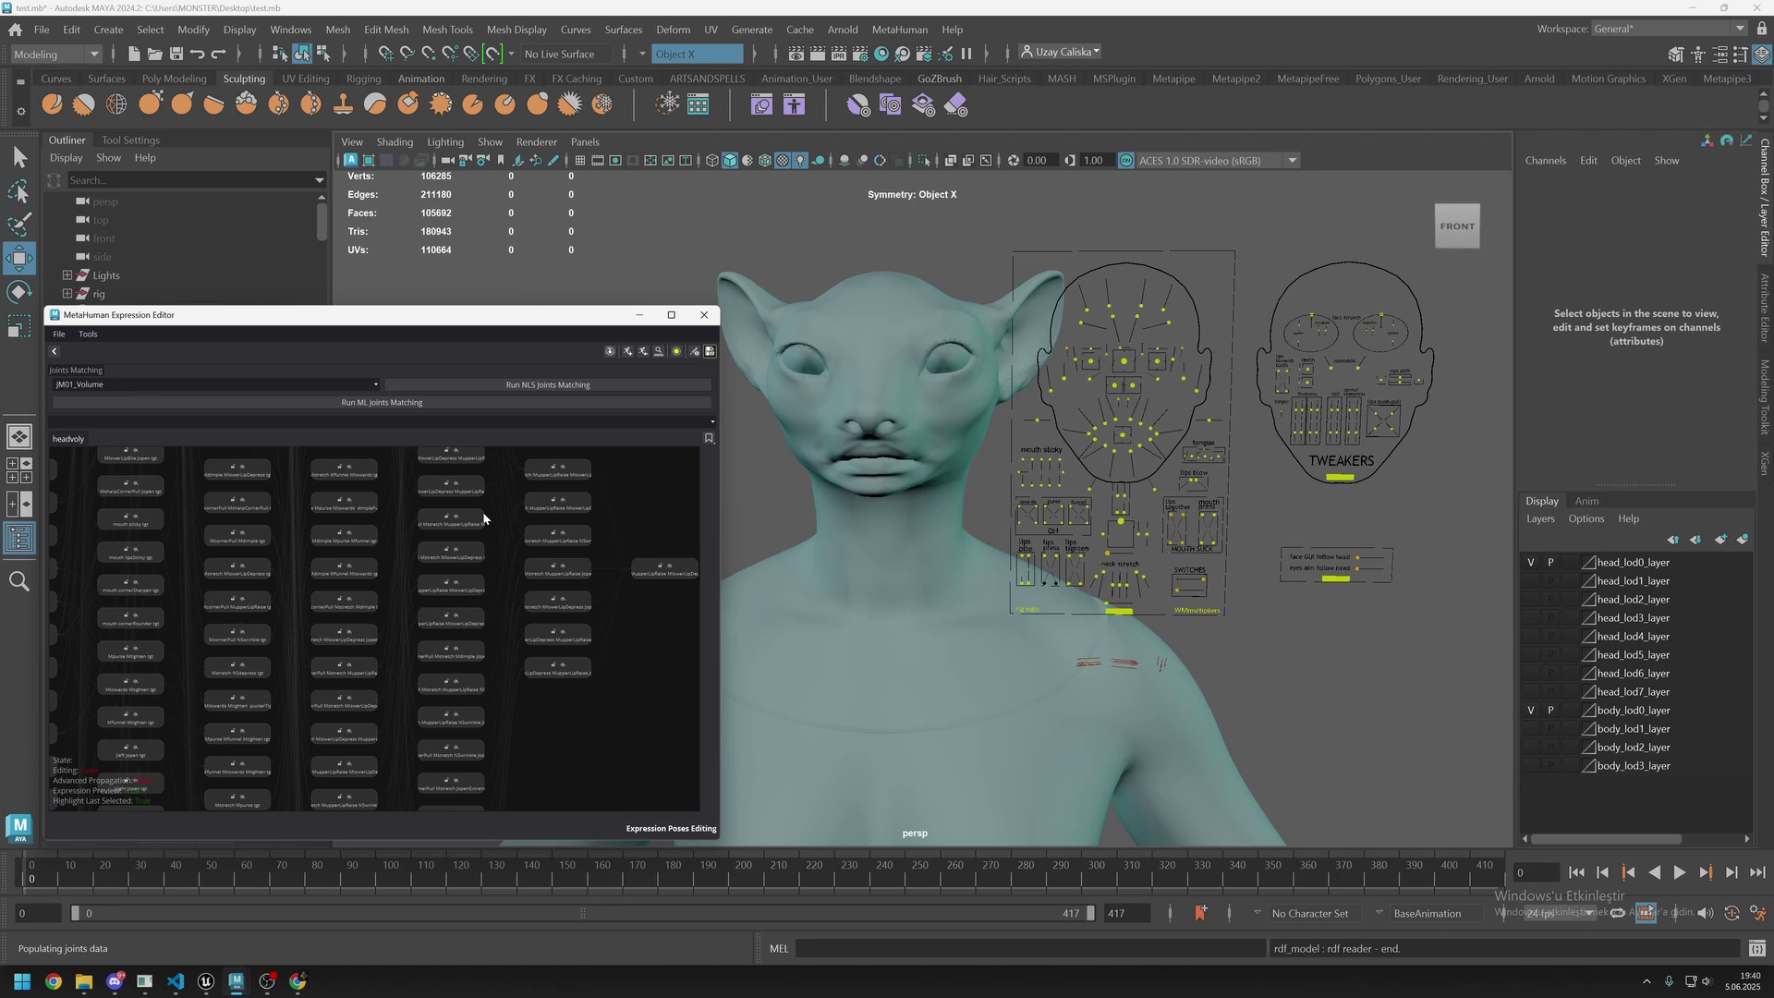
# Assemble a new rig-editing scene, search 'jaw', and preview the jaw_open pose on the head.
pyautogui.click(610, 353)
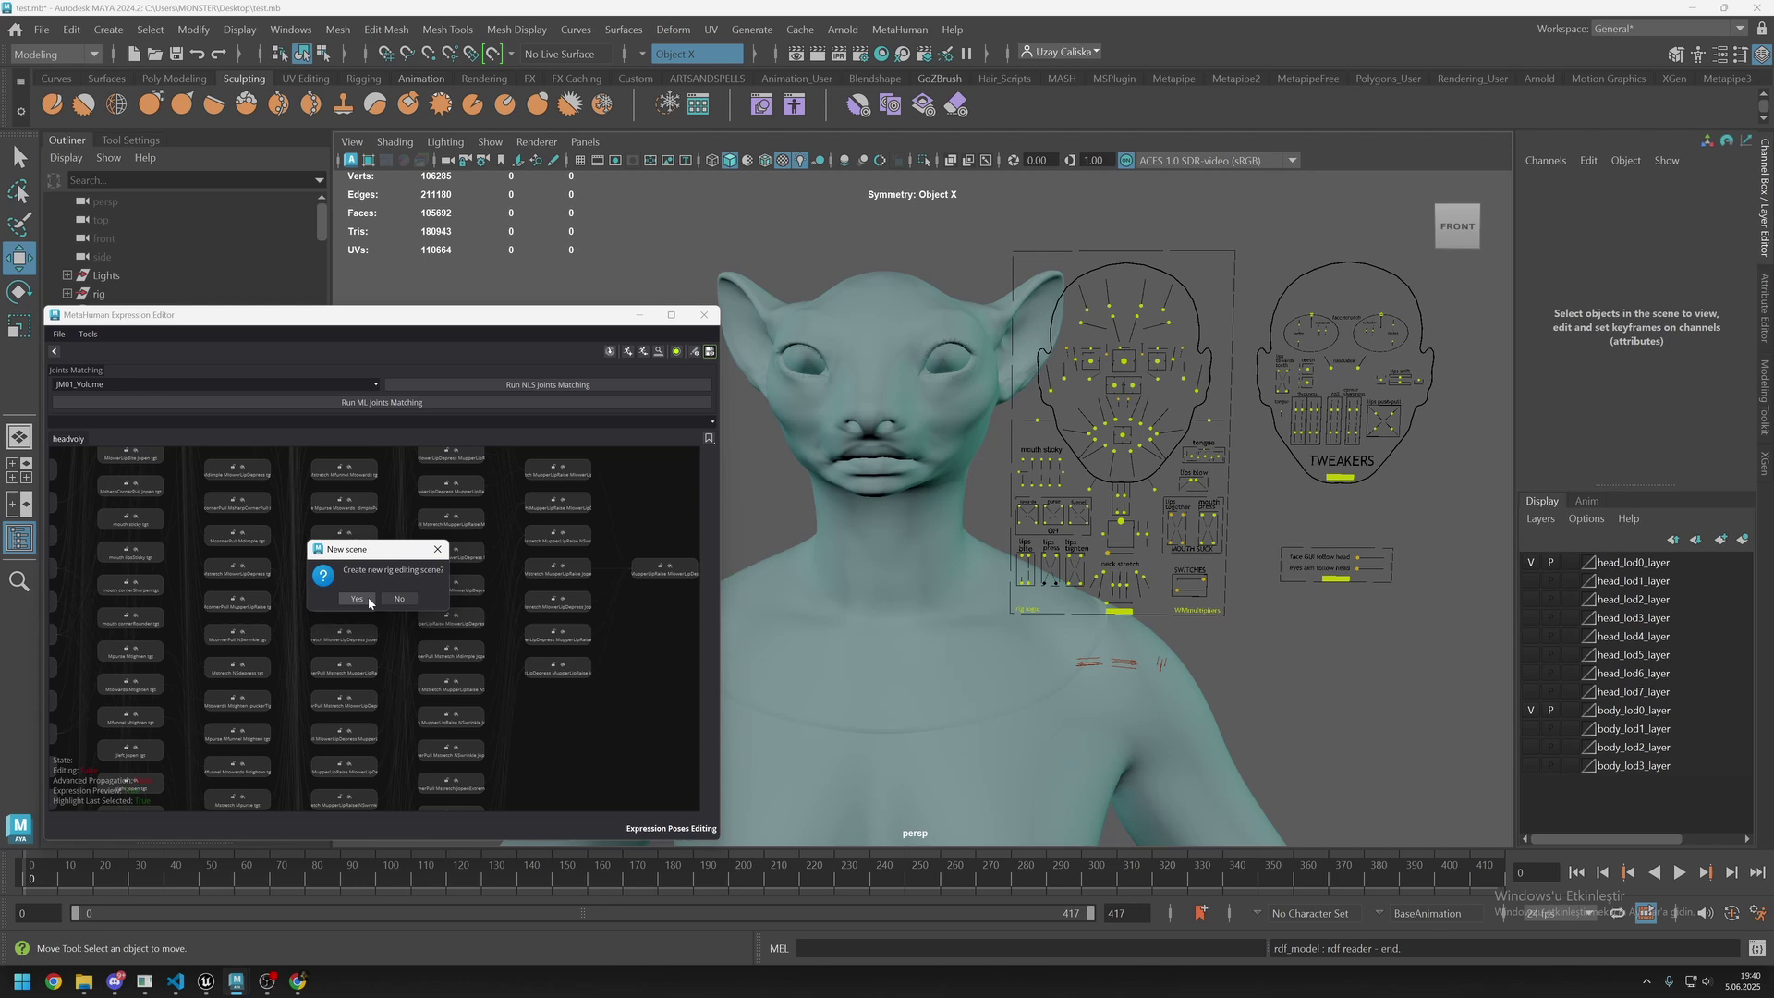
pyautogui.click(358, 599)
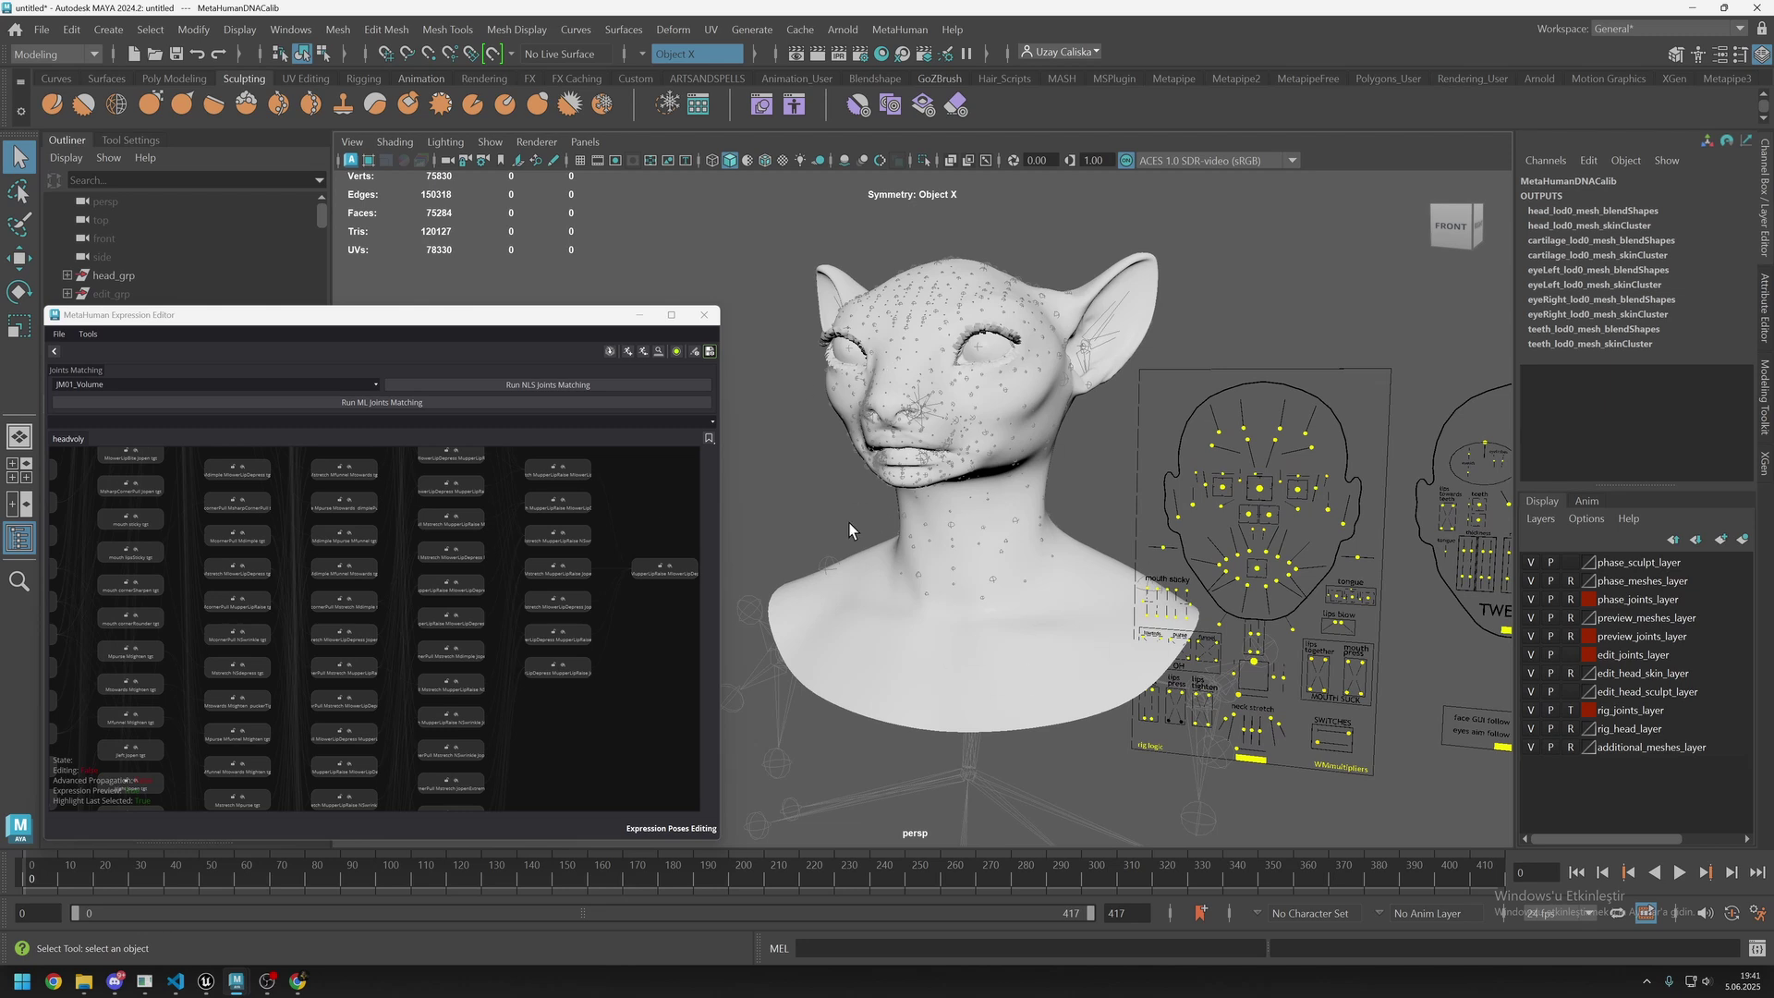
pyautogui.click(132, 440)
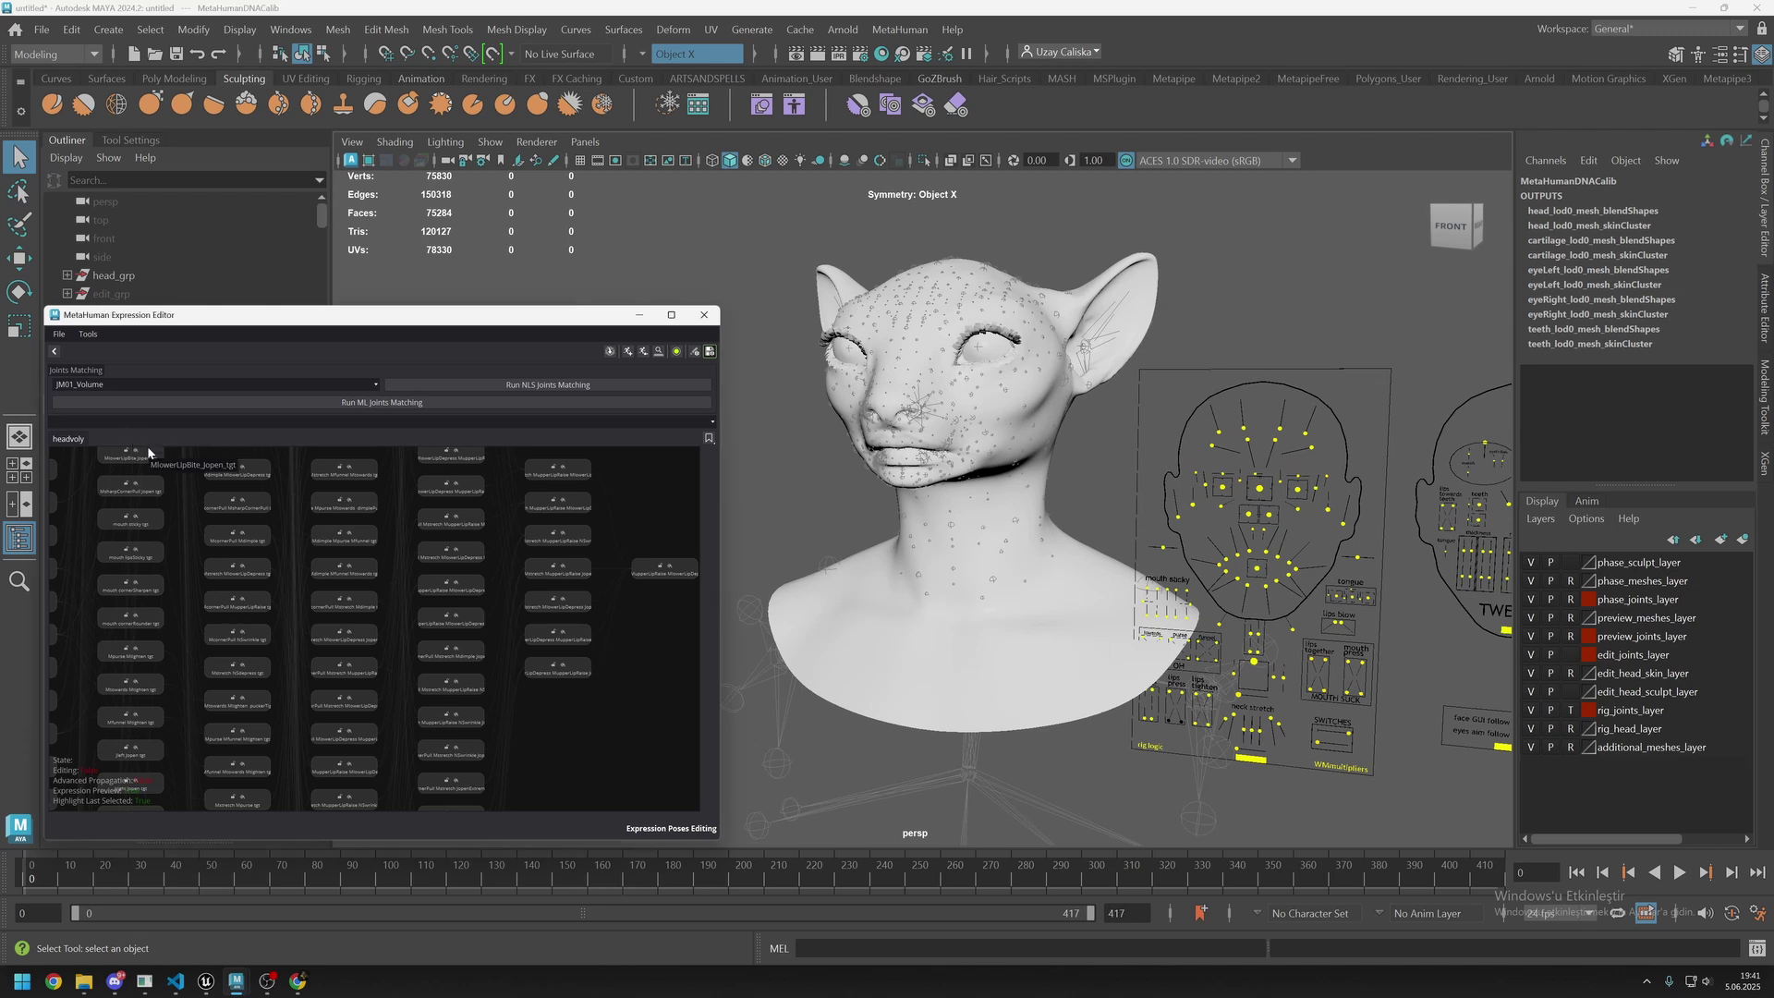
pyautogui.write('jaw')
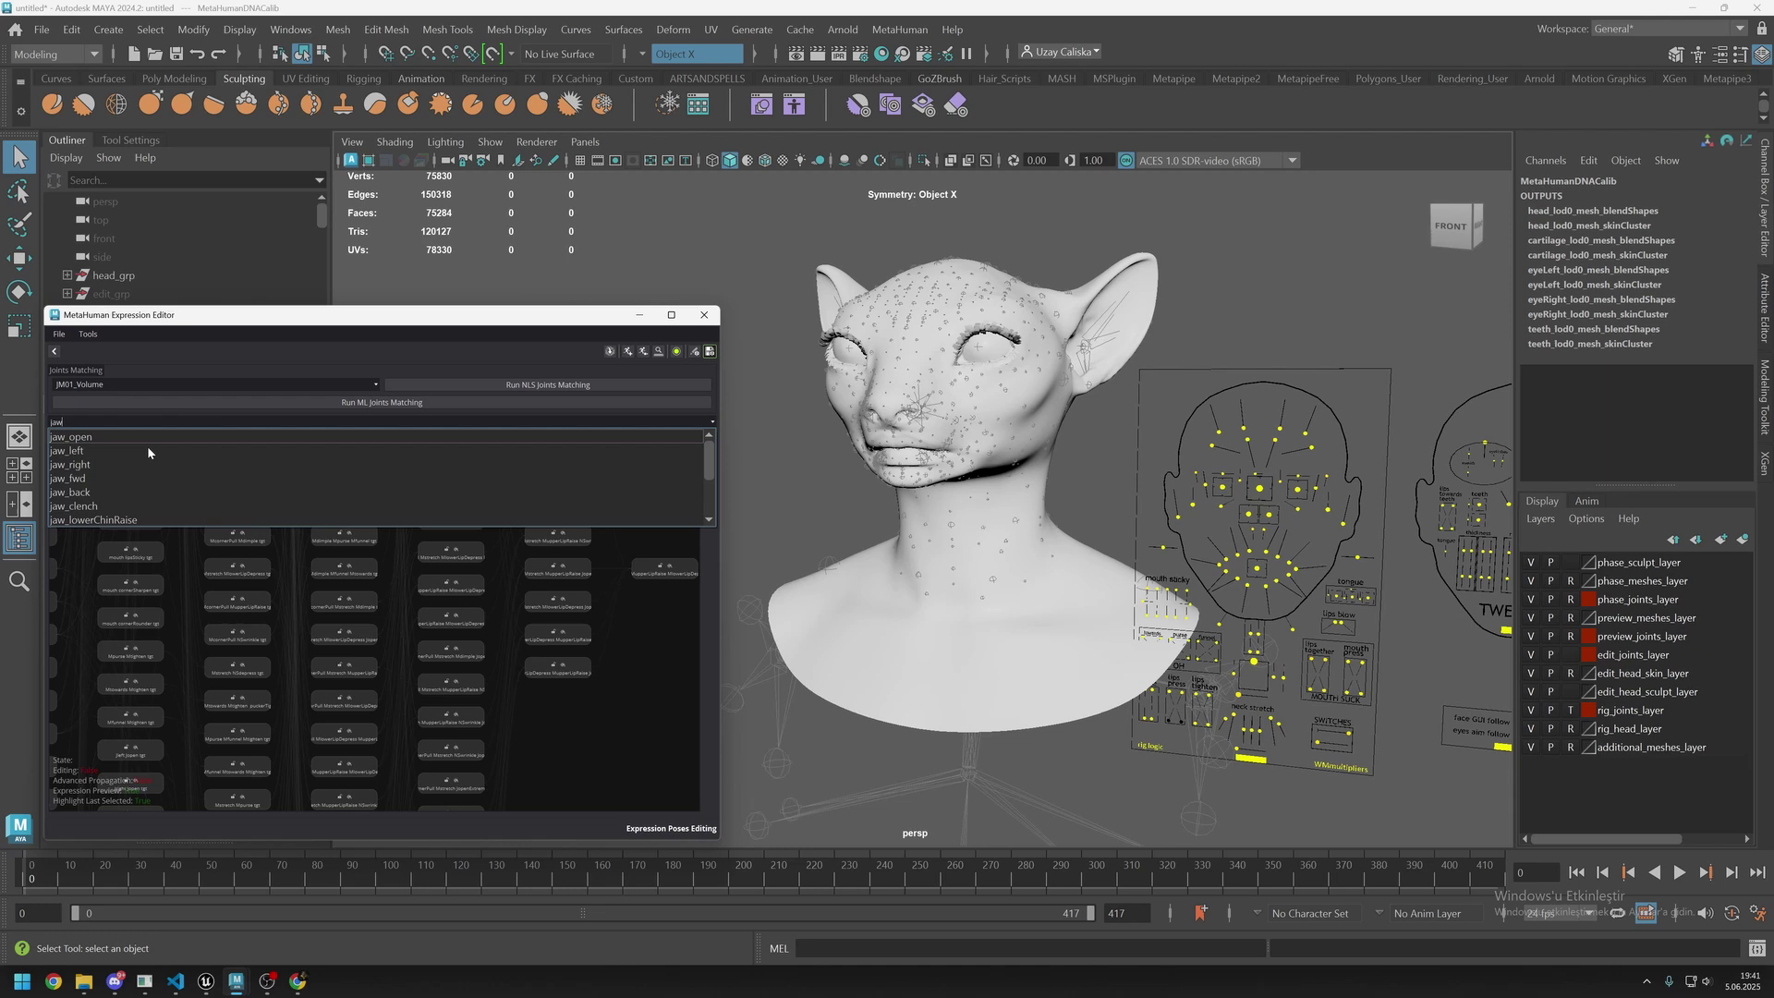
pyautogui.click(76, 437)
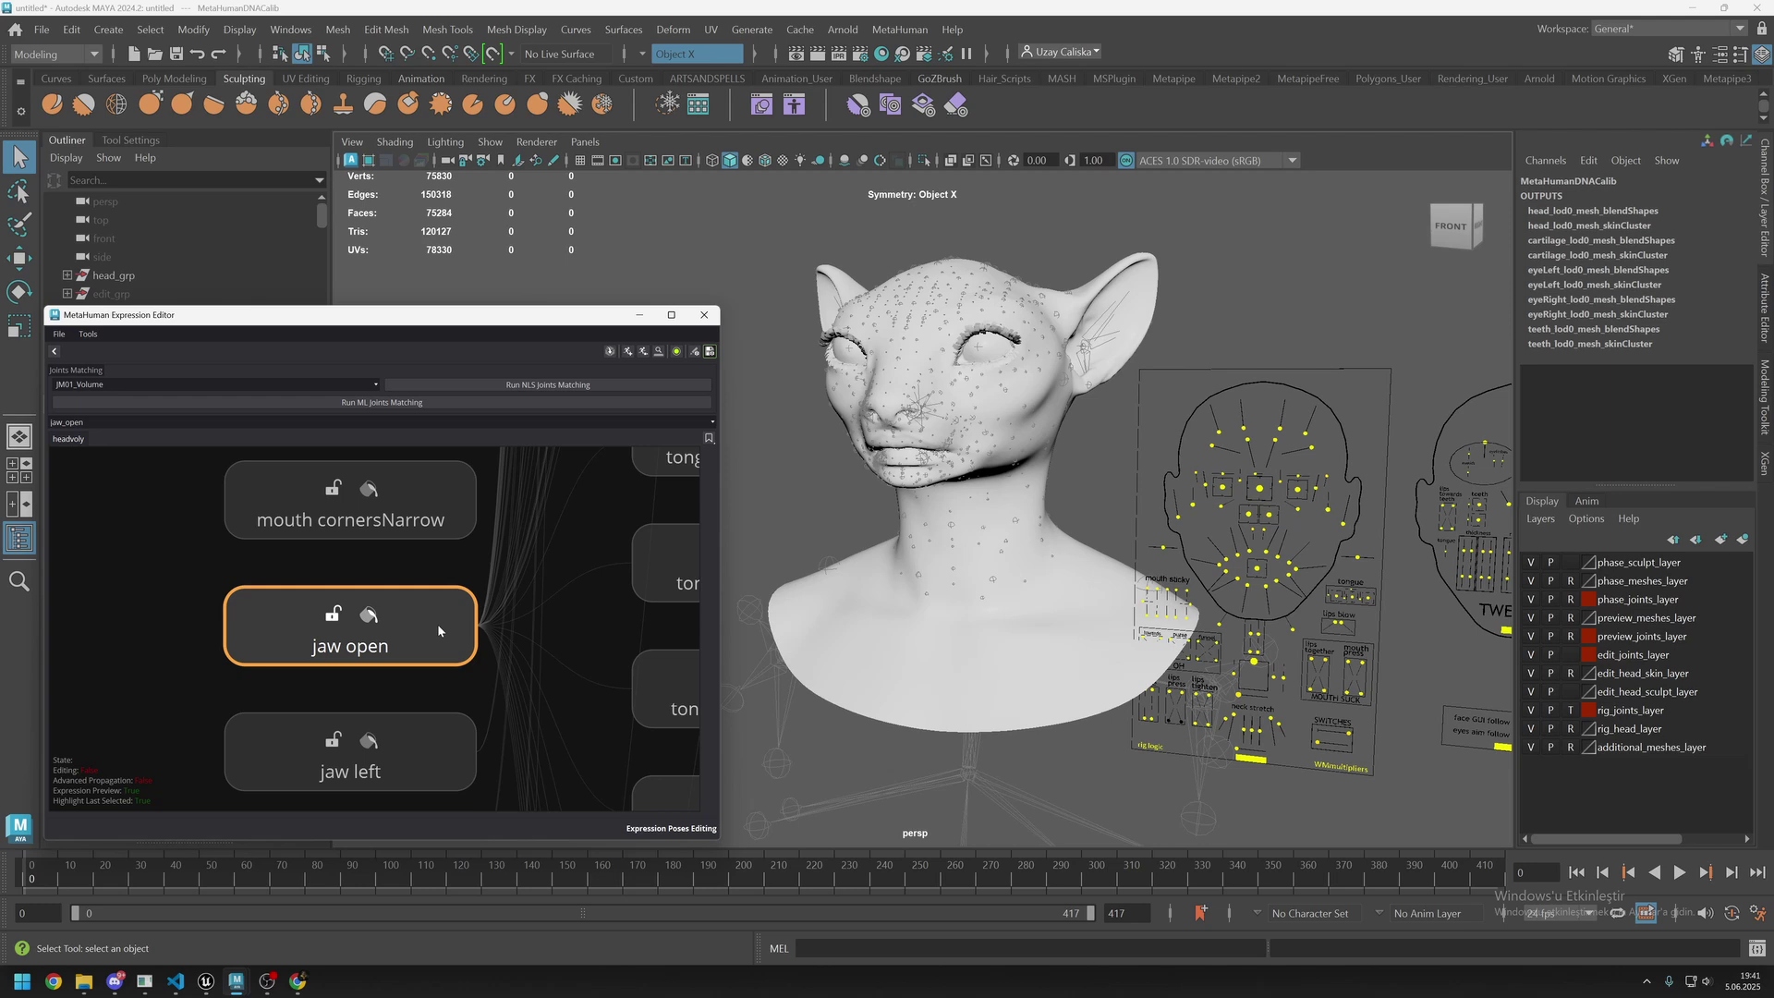
pyautogui.click(438, 629)
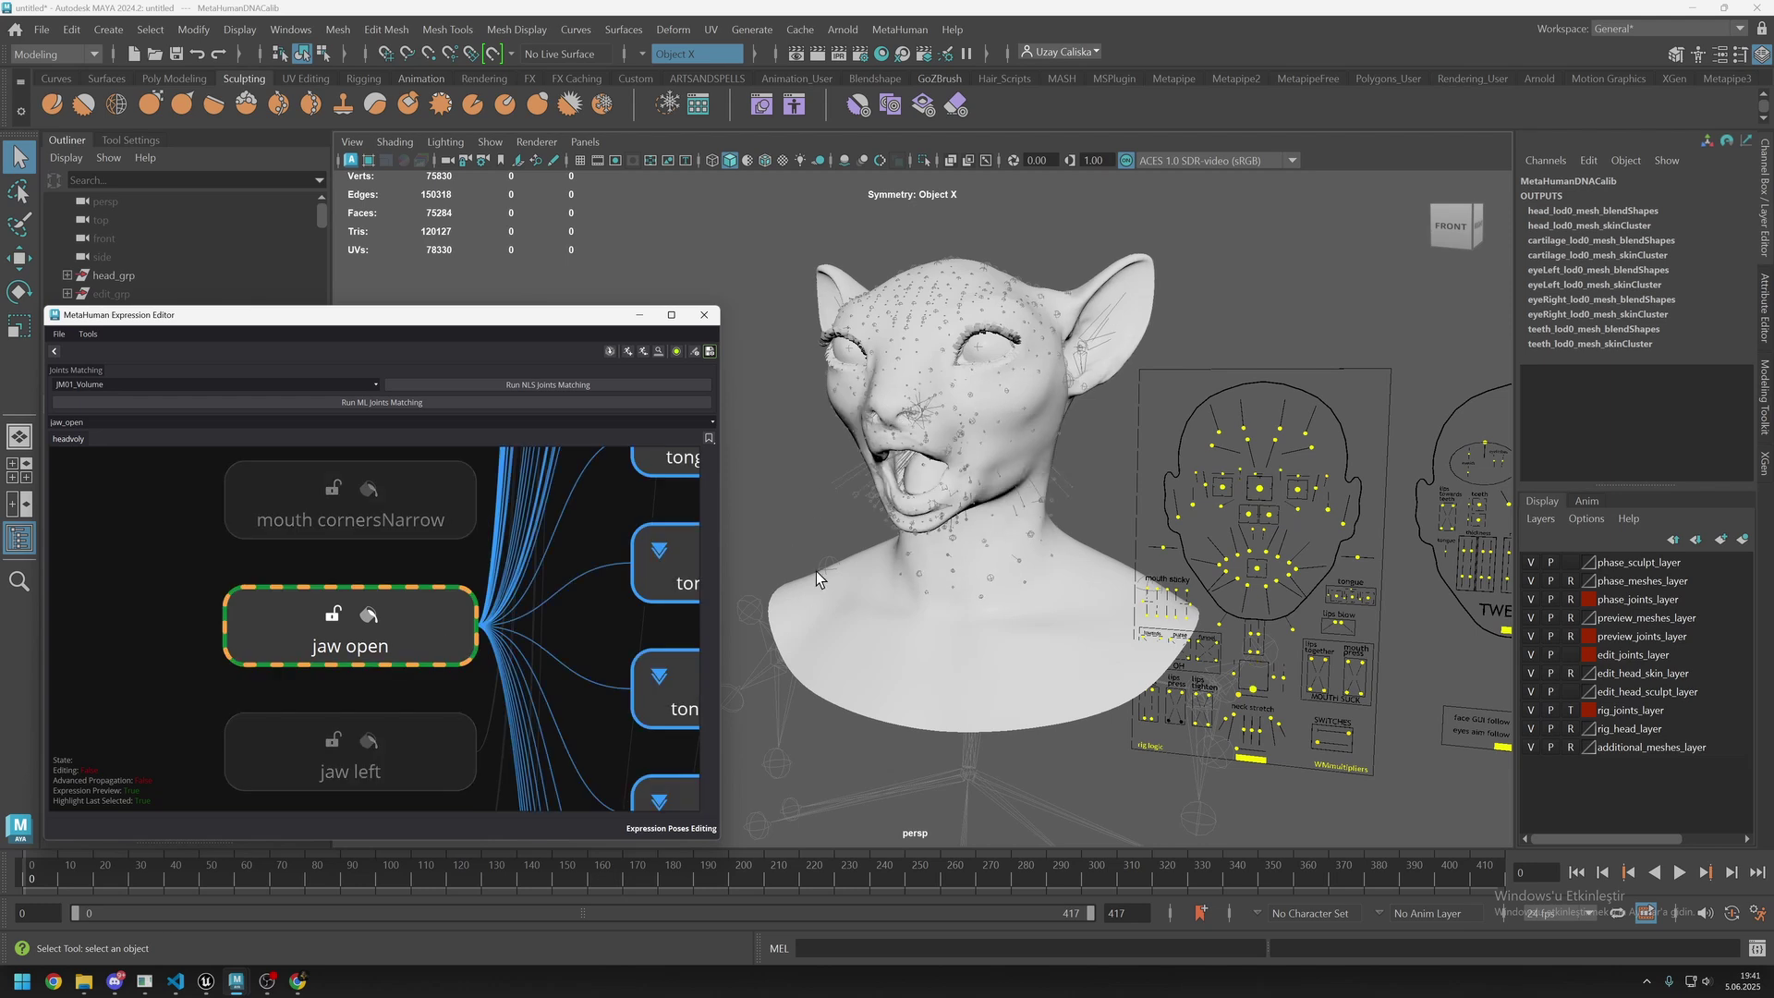
pyautogui.click(838, 494)
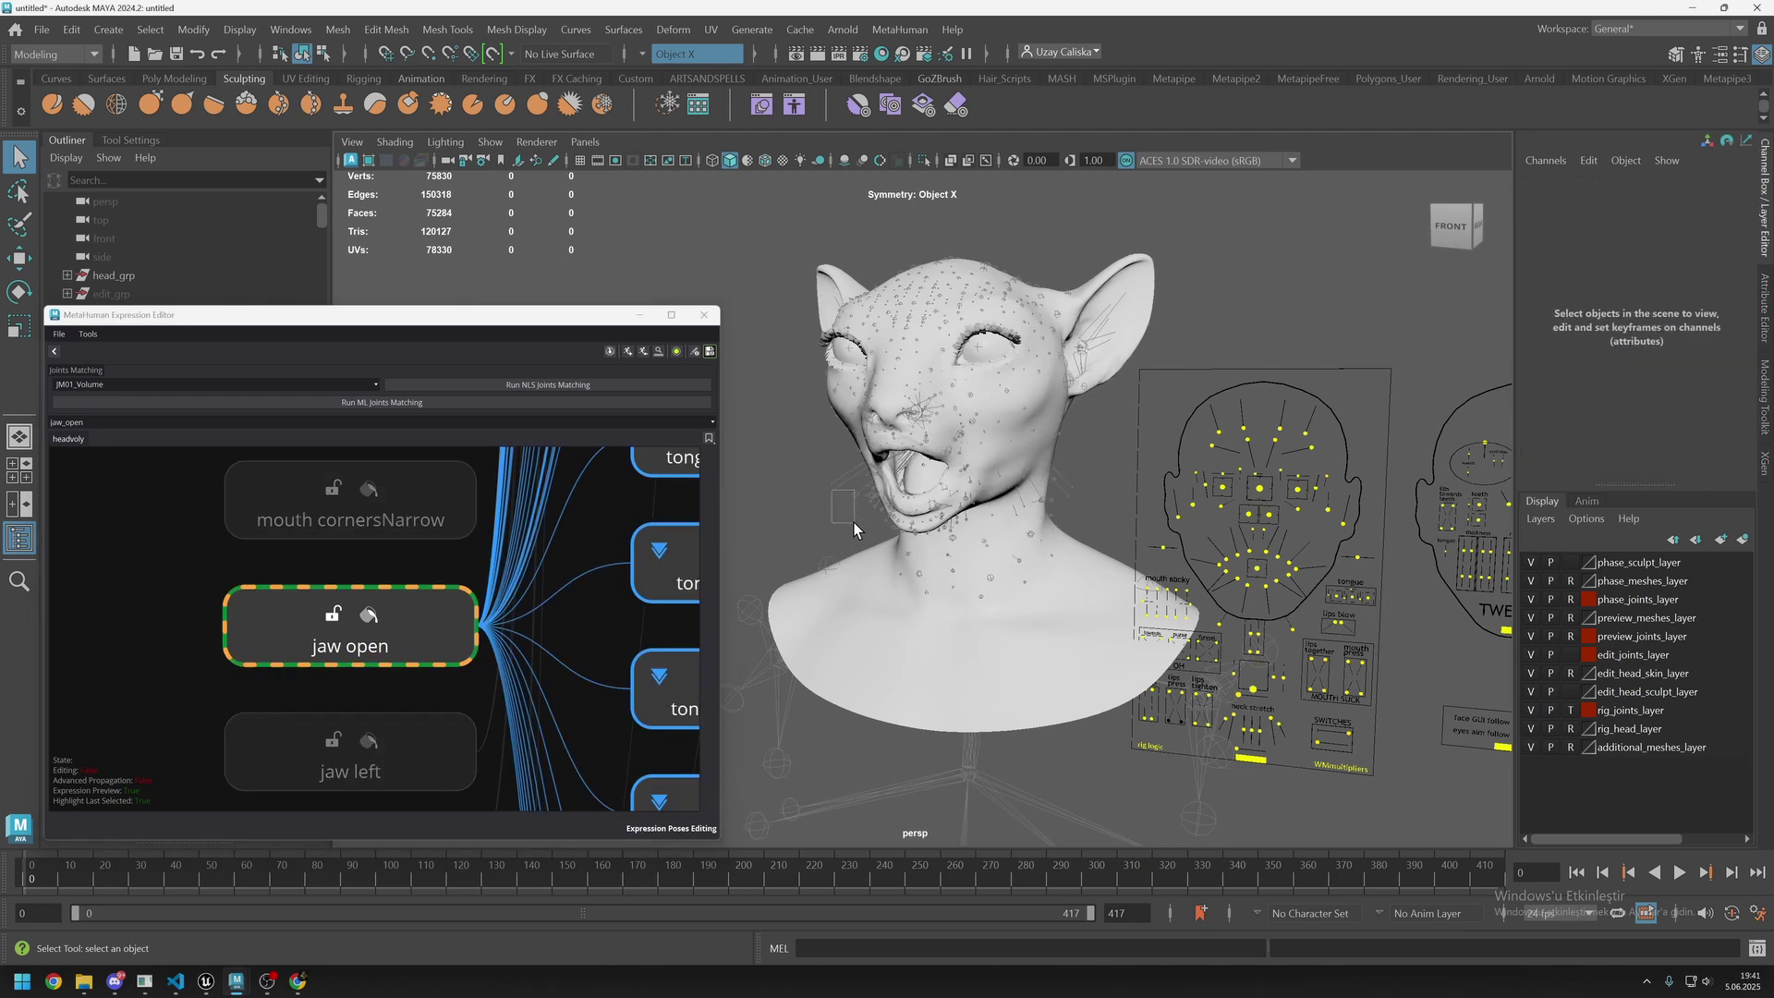
pyautogui.moveTo(854, 523); pyautogui.dragTo(947, 568)
# Edit jaw_open by moving FACIAL_C_LowerLipRotation down, then select sculpt_head_lod0_mesh in Geometry.
pyautogui.doubleClick(419, 635)
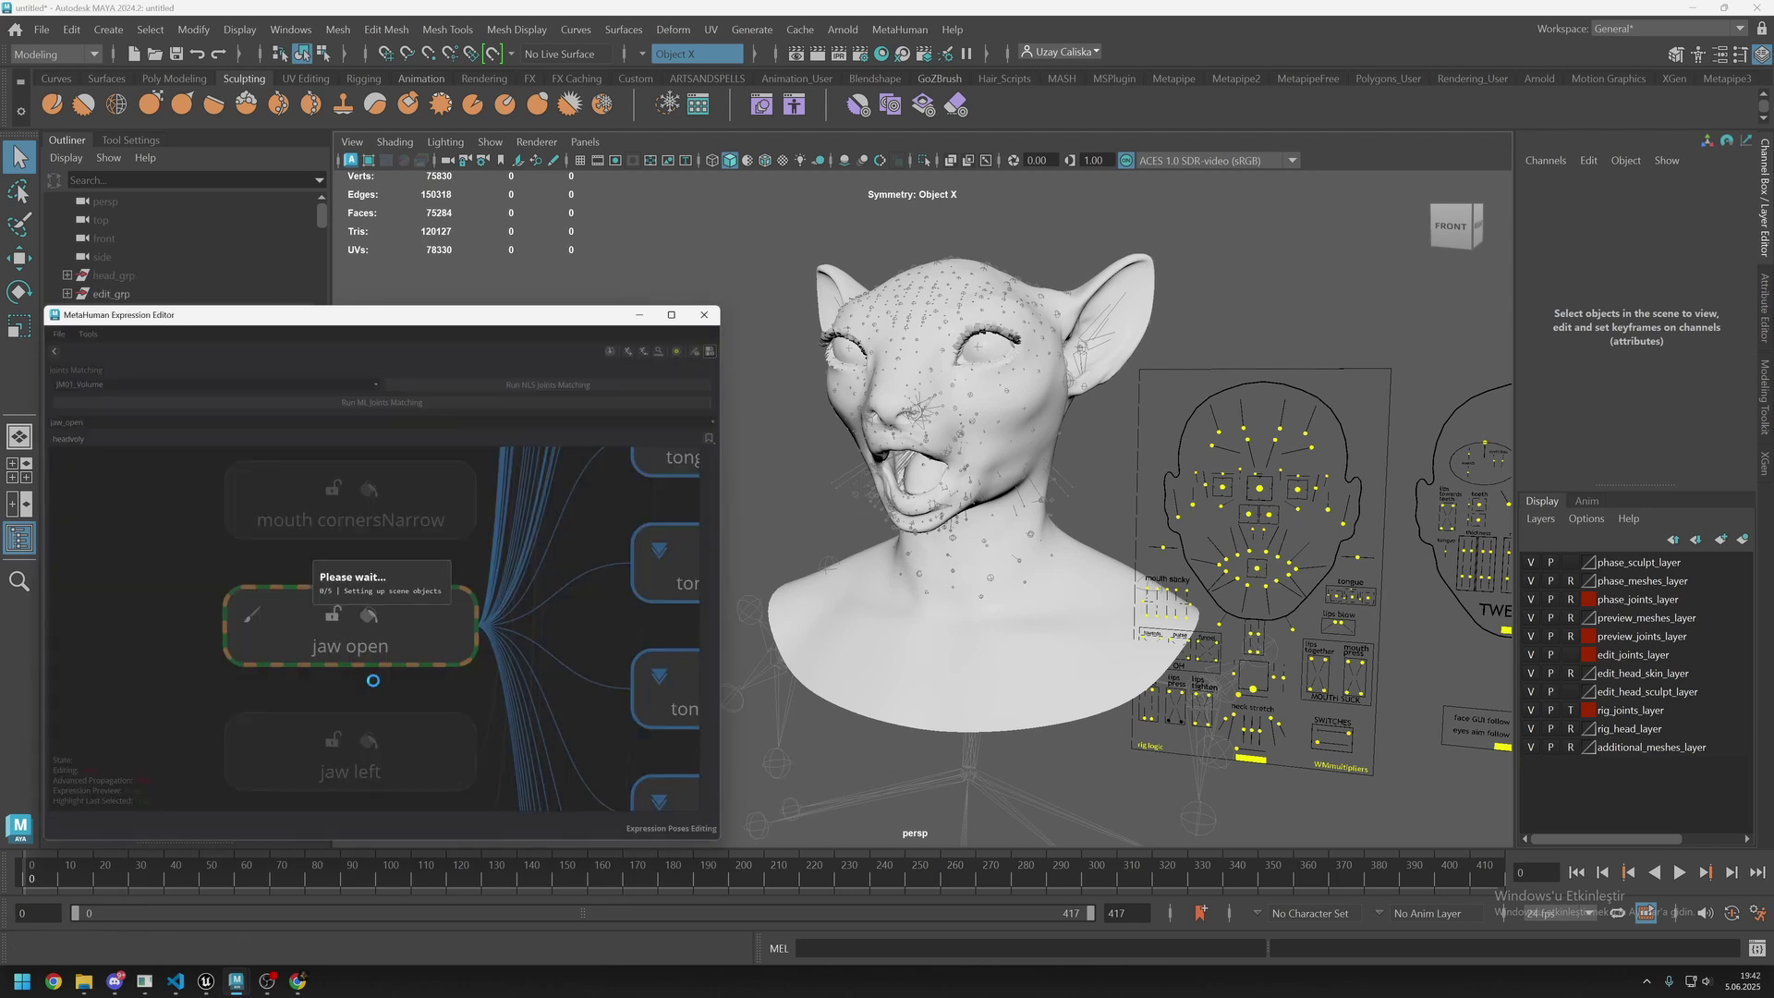
pyautogui.scroll(-3, 894, 596)
pyautogui.keyDown('alt'); pyautogui.moveTo(894, 595); pyautogui.dragTo(813, 608); pyautogui.keyUp('alt')
pyautogui.scroll(5, 958, 590)
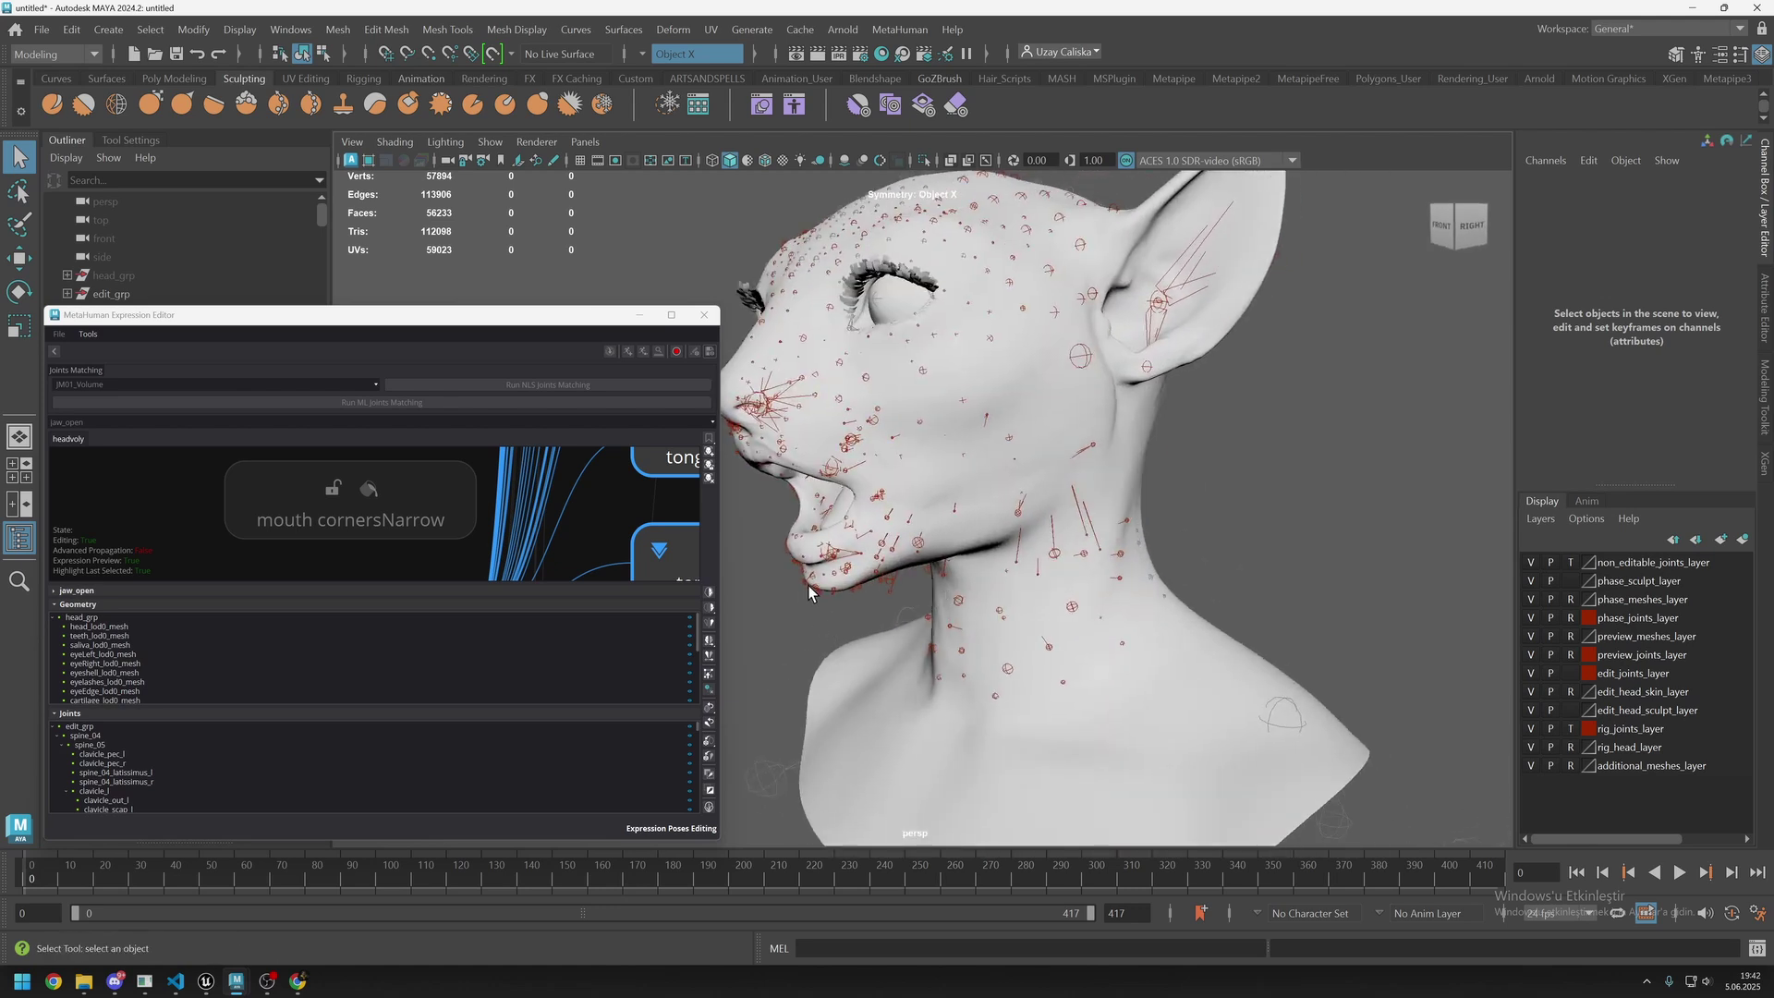
pyautogui.click(809, 592)
pyautogui.press('w')
pyautogui.moveTo(967, 421); pyautogui.dragTo(874, 560)
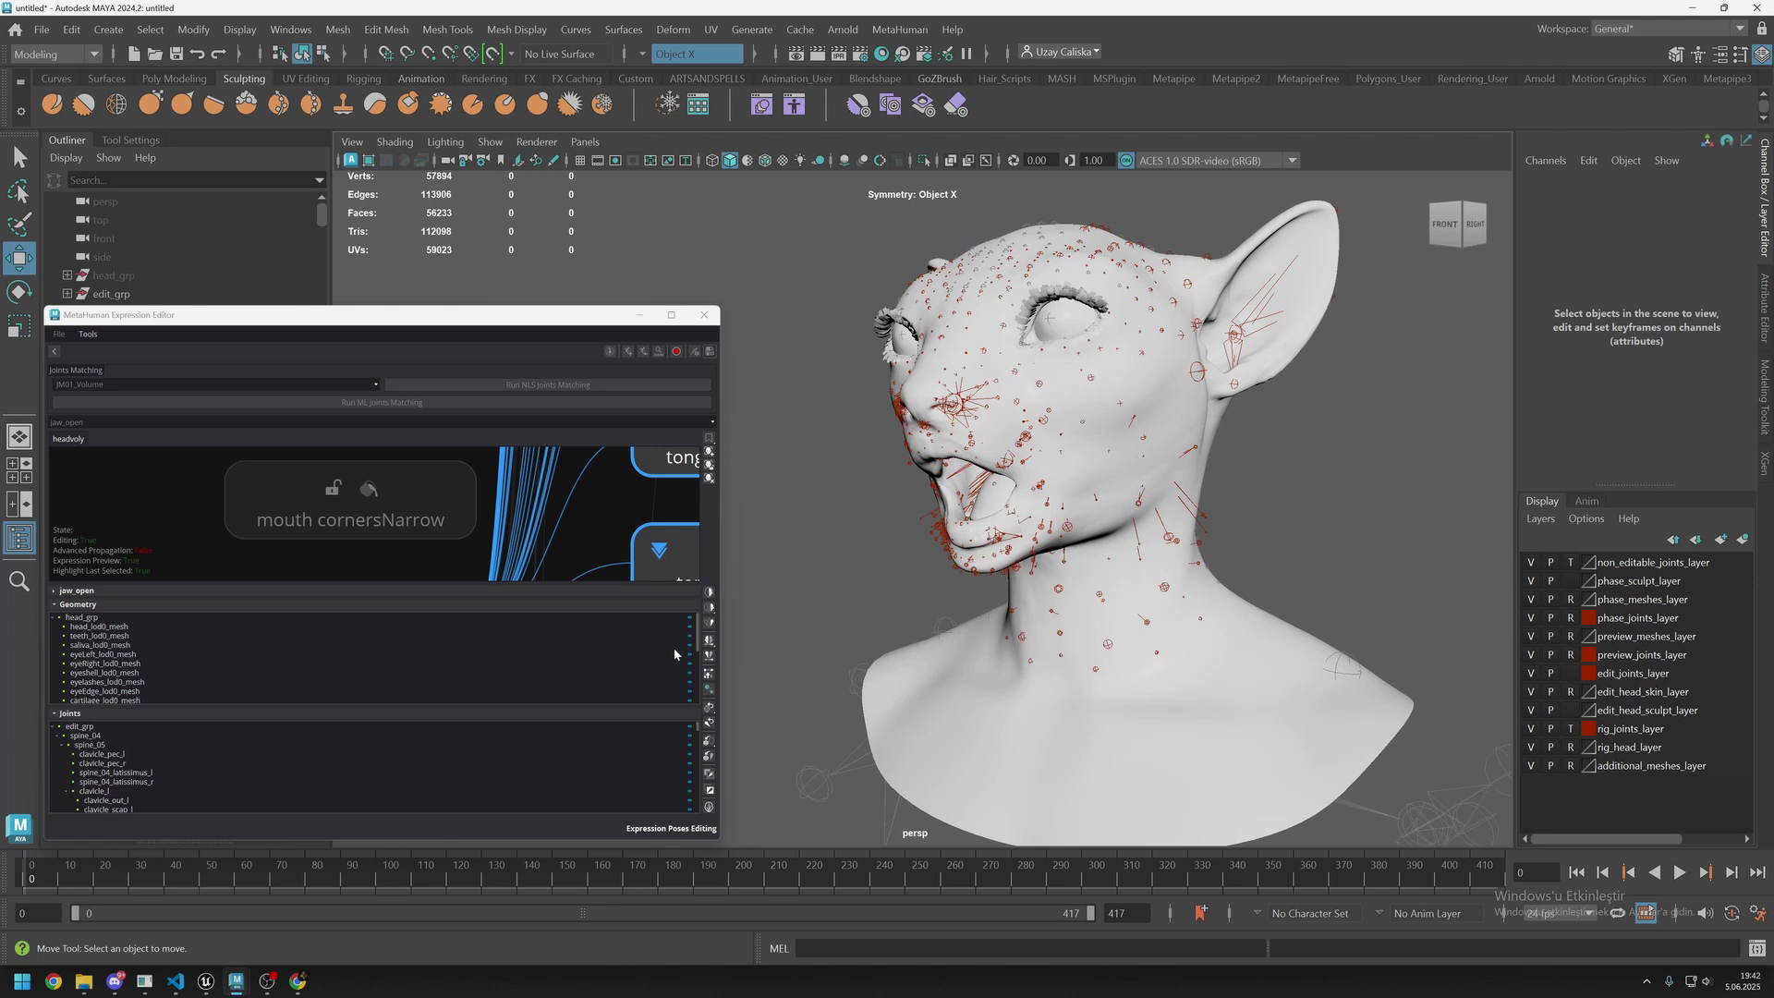
pyautogui.scroll(-1, 277, 661)
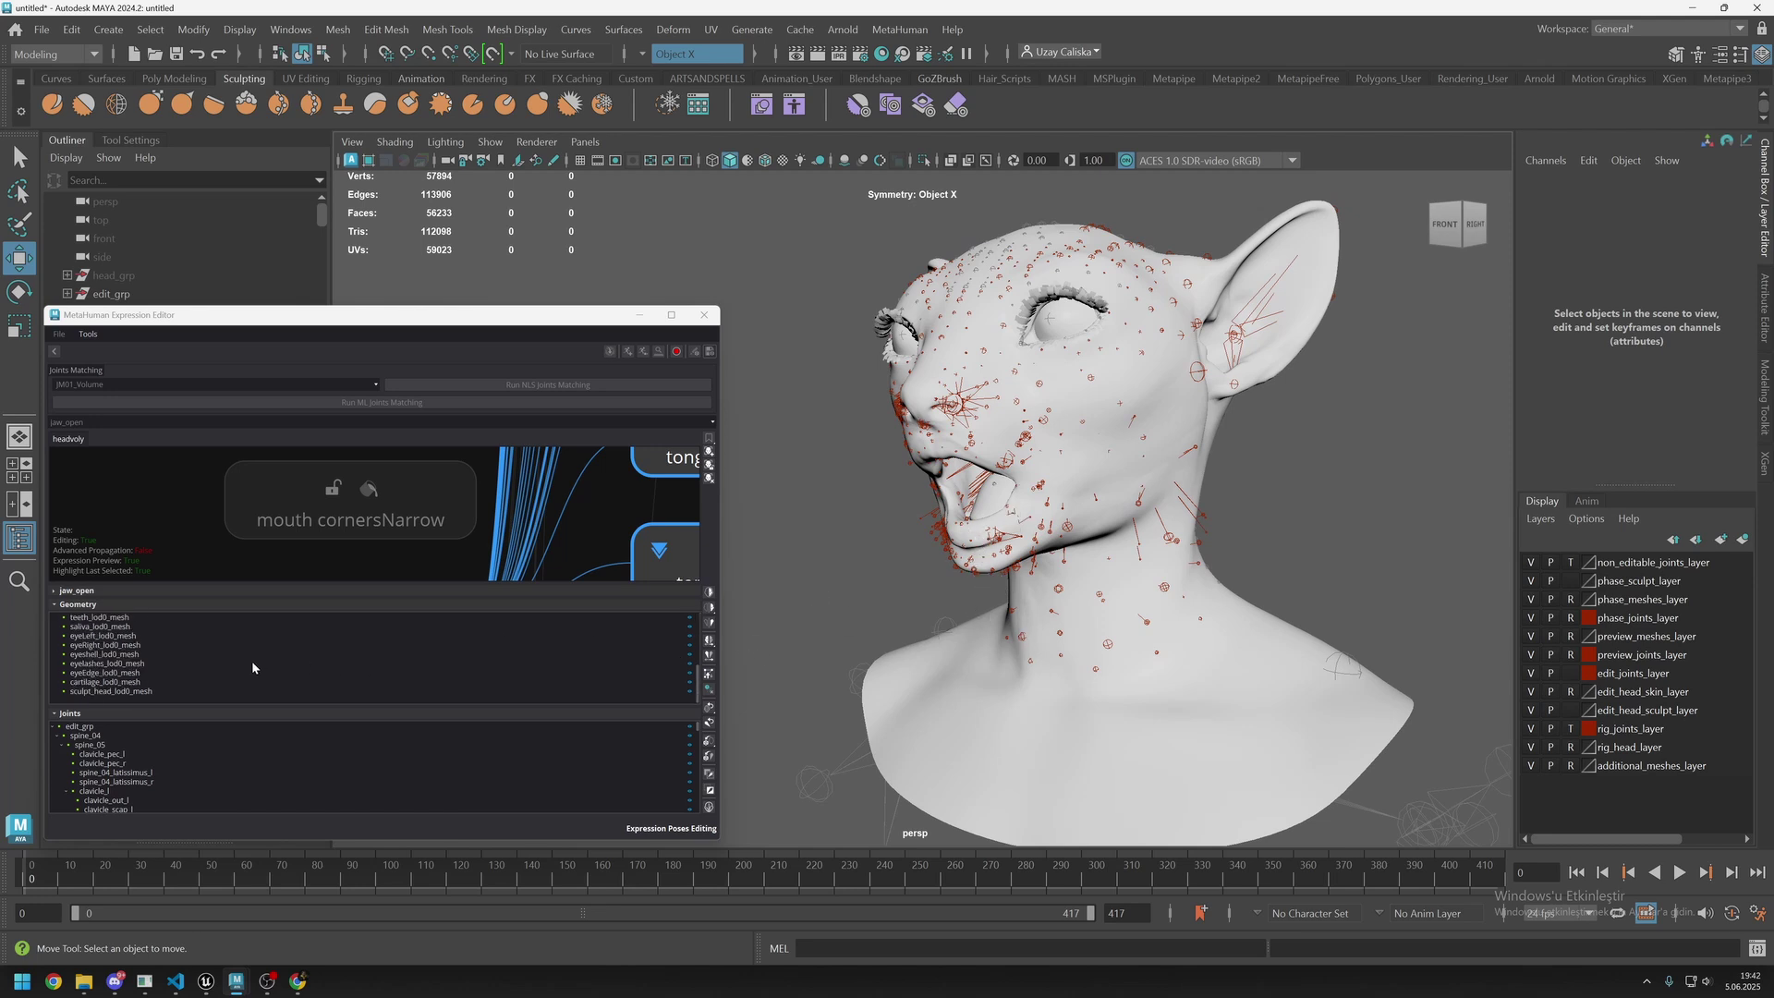
pyautogui.click(90, 691)
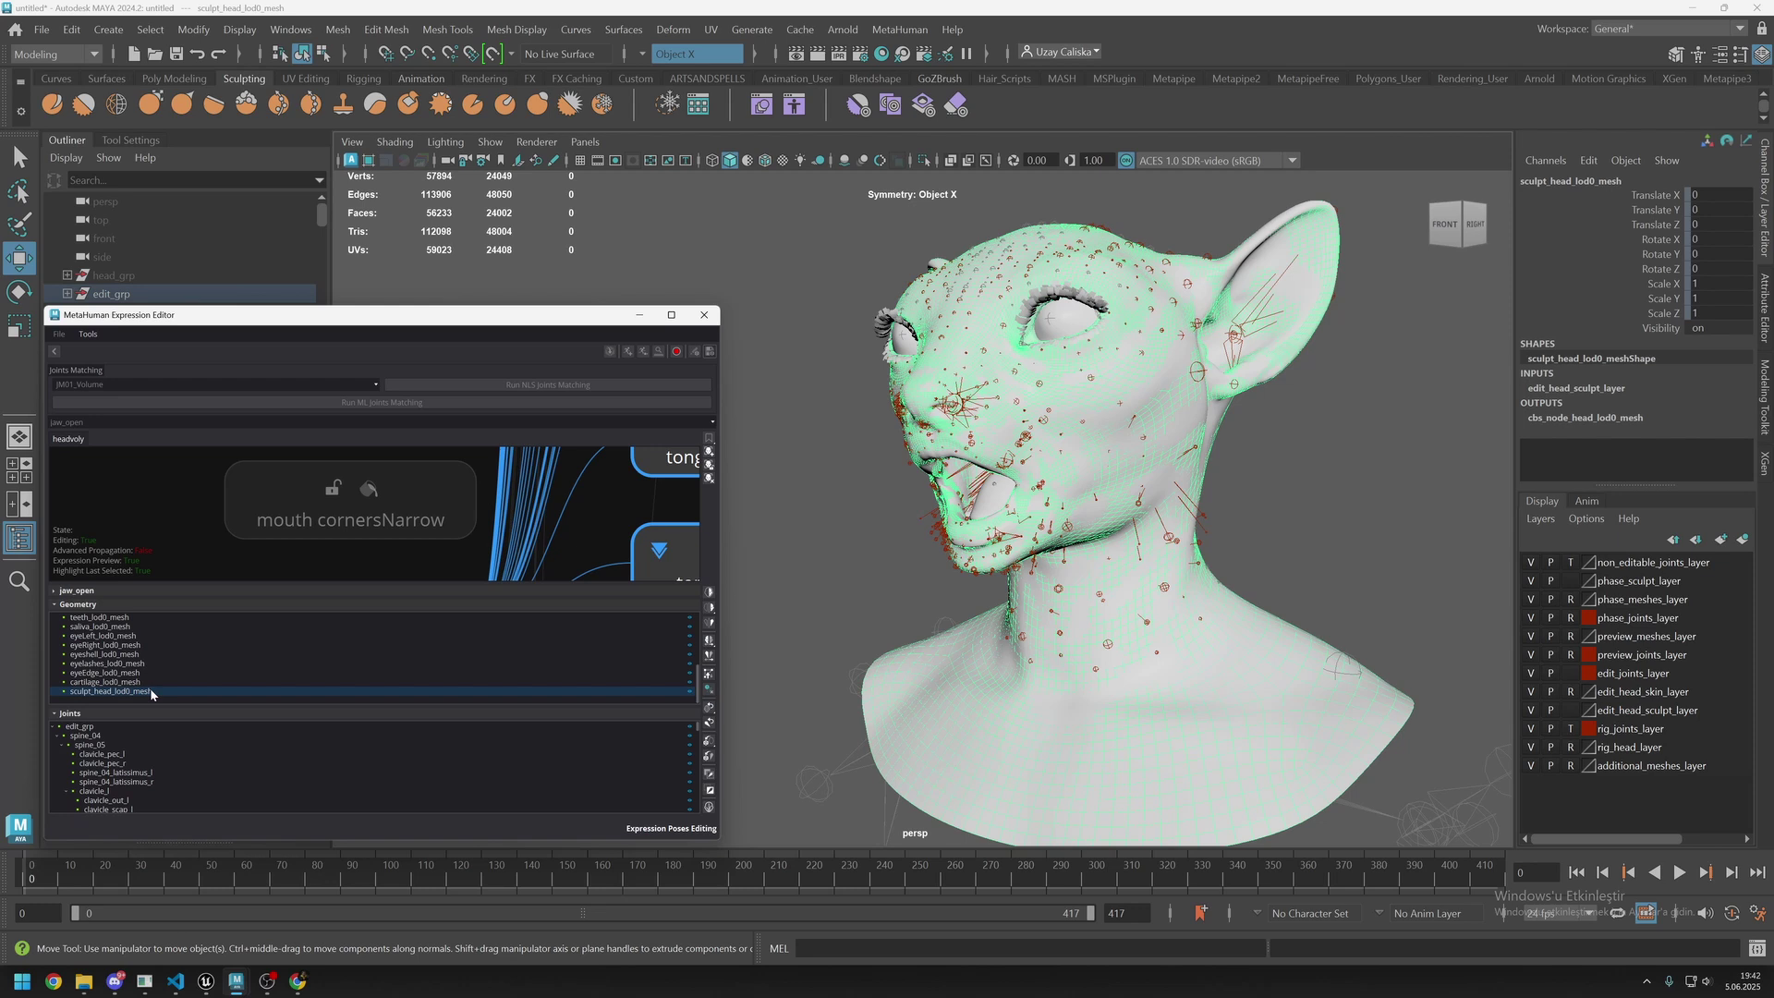
# Isolate sculpt_head_lod0_mesh and frame the whole head in the viewport.
pyautogui.click(923, 160)
pyautogui.scroll(3, 927, 545)
pyautogui.keyDown('alt'); pyautogui.moveTo(953, 592); pyautogui.dragTo(926, 598); pyautogui.keyUp('alt')
pyautogui.moveTo(915, 393)
pyautogui.keyDown('alt'); pyautogui.mouseDown(button='middle')
pyautogui.moveTo(871, 500)
pyautogui.moveTo(952, 505)
pyautogui.moveTo(1083, 402)
pyautogui.mouseUp(button='middle'); pyautogui.keyUp('alt')
# With the Grab brush, pull the nose and lower lip down and the mouth corners outward.
pyautogui.click(149, 103)
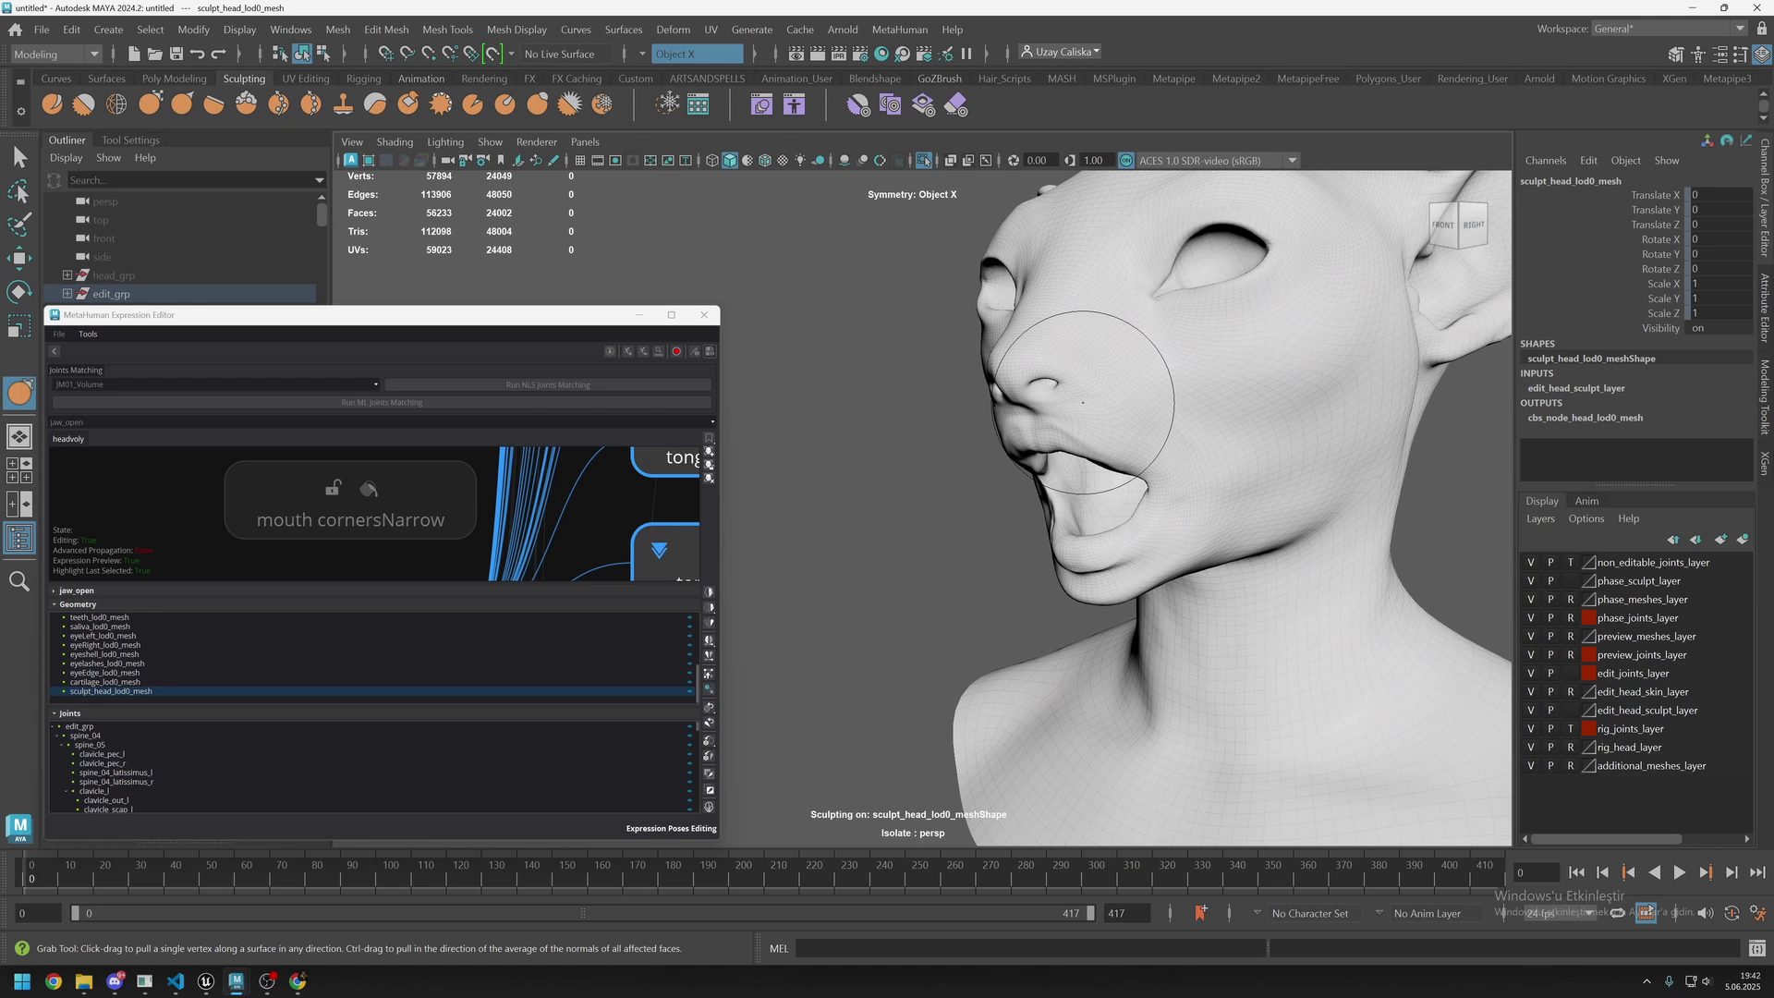
pyautogui.keyDown('alt'); pyautogui.moveTo(1083, 402); pyautogui.dragTo(938, 416); pyautogui.keyUp('alt')
pyautogui.keyDown('alt'); pyautogui.moveTo(889, 562); pyautogui.dragTo(956, 501, button='middle'); pyautogui.keyUp('alt')
pyautogui.moveTo(863, 392); pyautogui.dragTo(846, 421)
pyautogui.moveTo(936, 572); pyautogui.dragTo(895, 593)
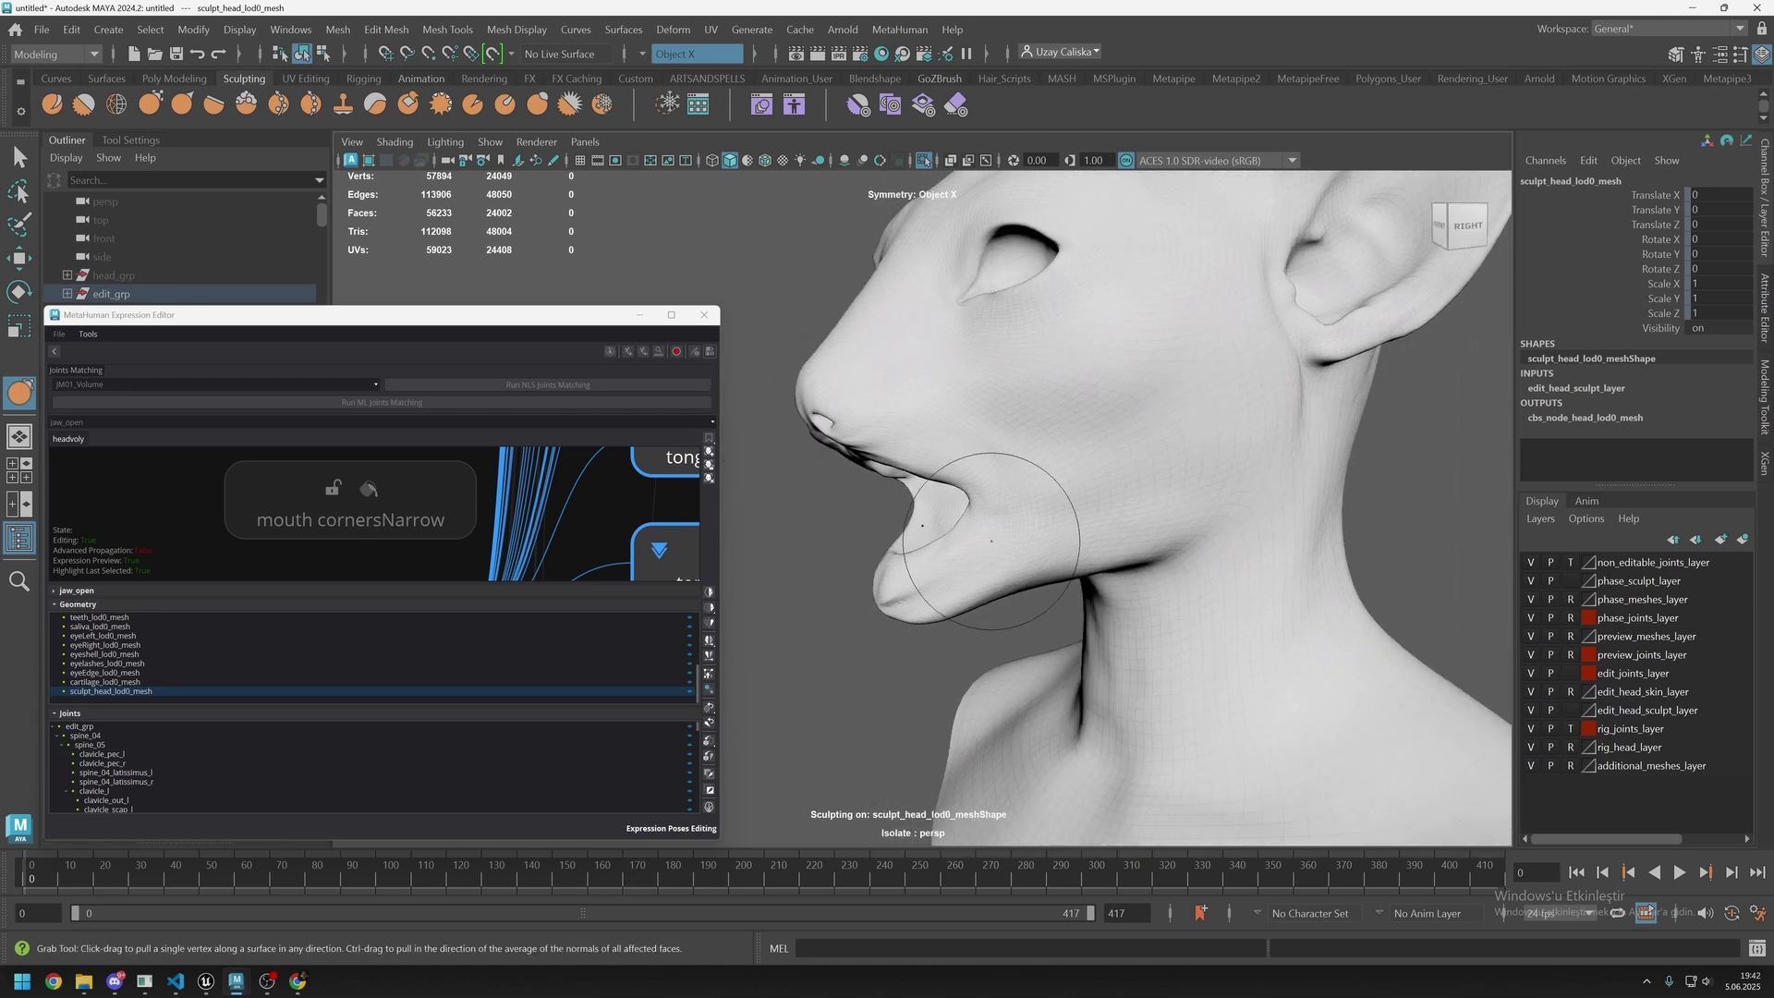
pyautogui.moveTo(991, 542)
pyautogui.mouseDown()
pyautogui.moveTo(953, 547)
pyautogui.moveTo(943, 484)
pyautogui.moveTo(962, 583)
pyautogui.moveTo(1077, 619)
pyautogui.moveTo(1050, 594)
pyautogui.moveTo(1155, 545)
pyautogui.moveTo(1010, 590)
pyautogui.moveTo(979, 453)
pyautogui.mouseUp()
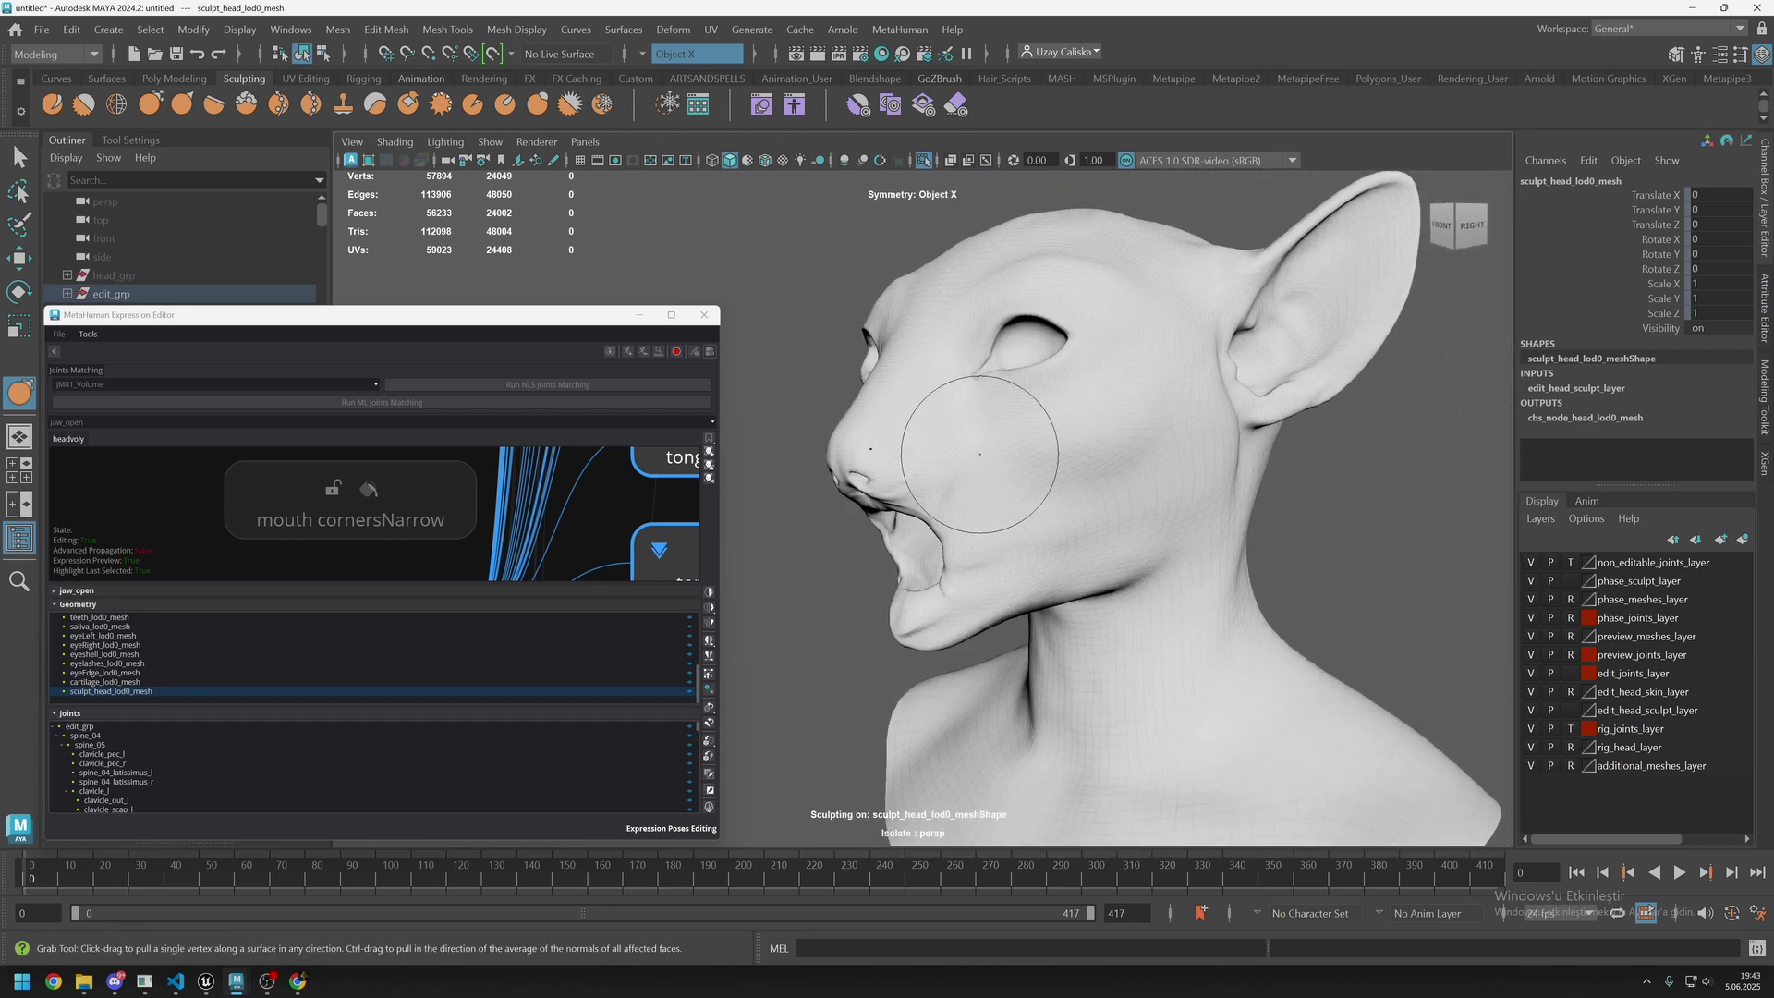
# Leave sculpting, show the full rig, and run ML Joints Matching, confirming Yes.
pyautogui.press('w')
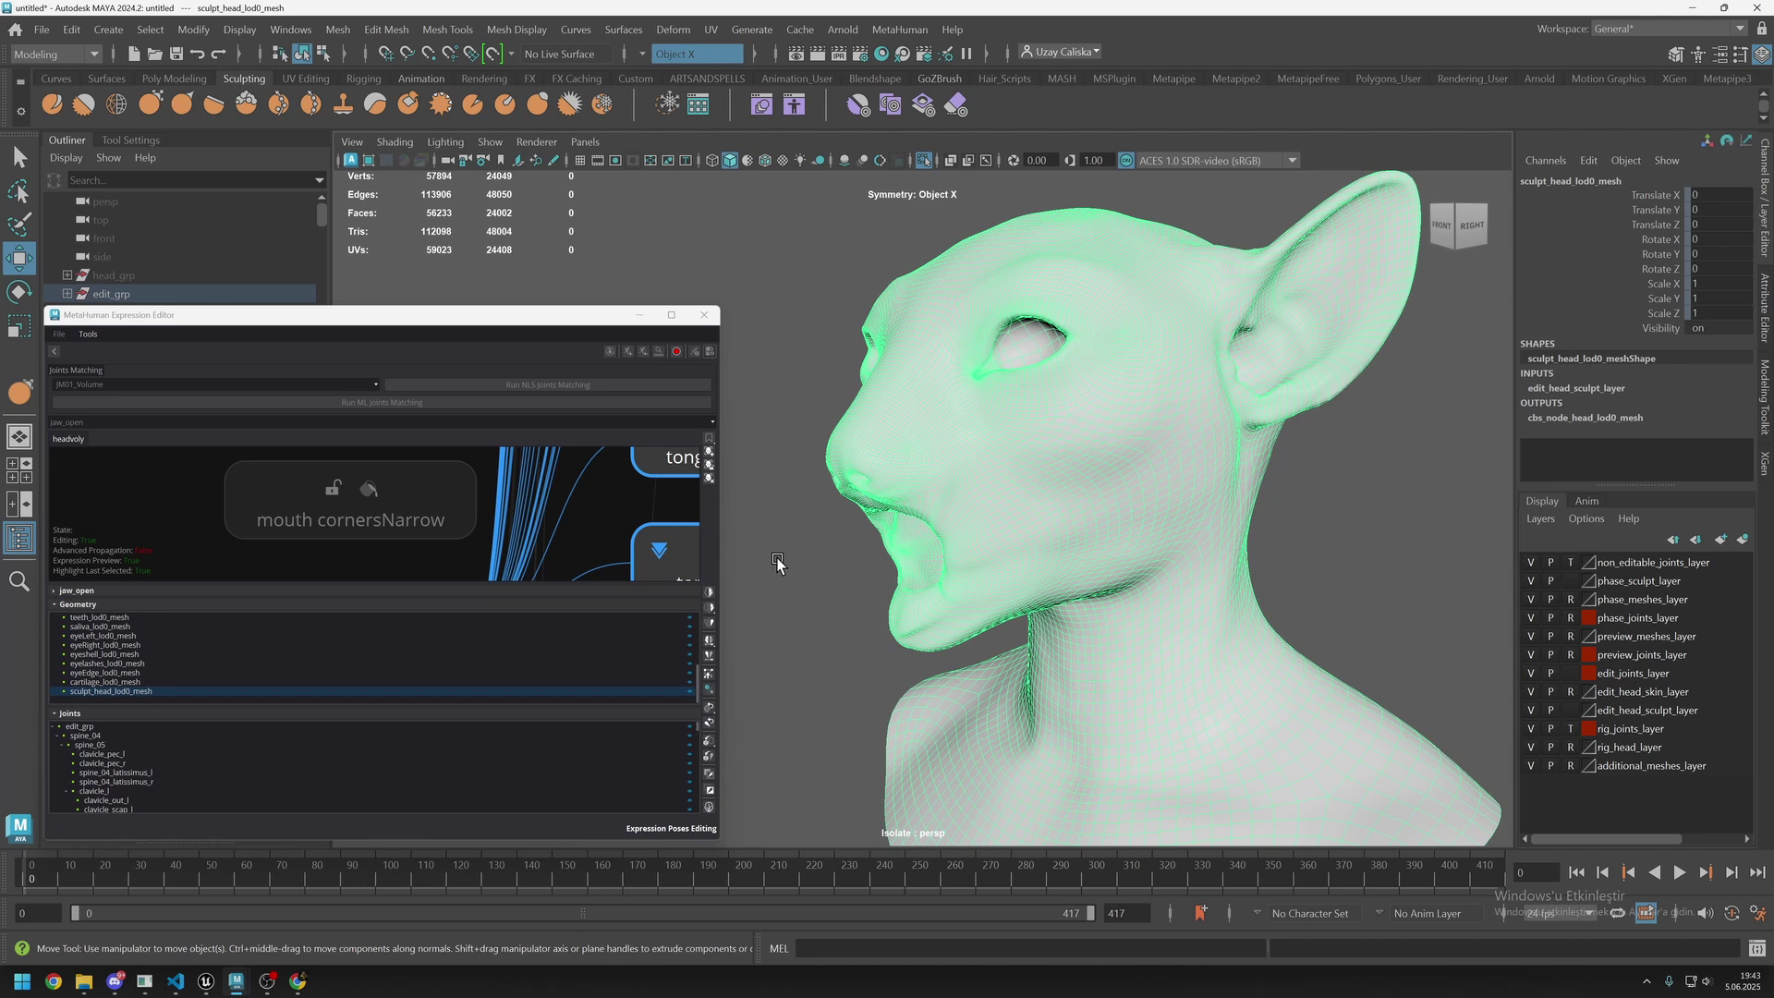
pyautogui.hotkey('ctrl', '1')
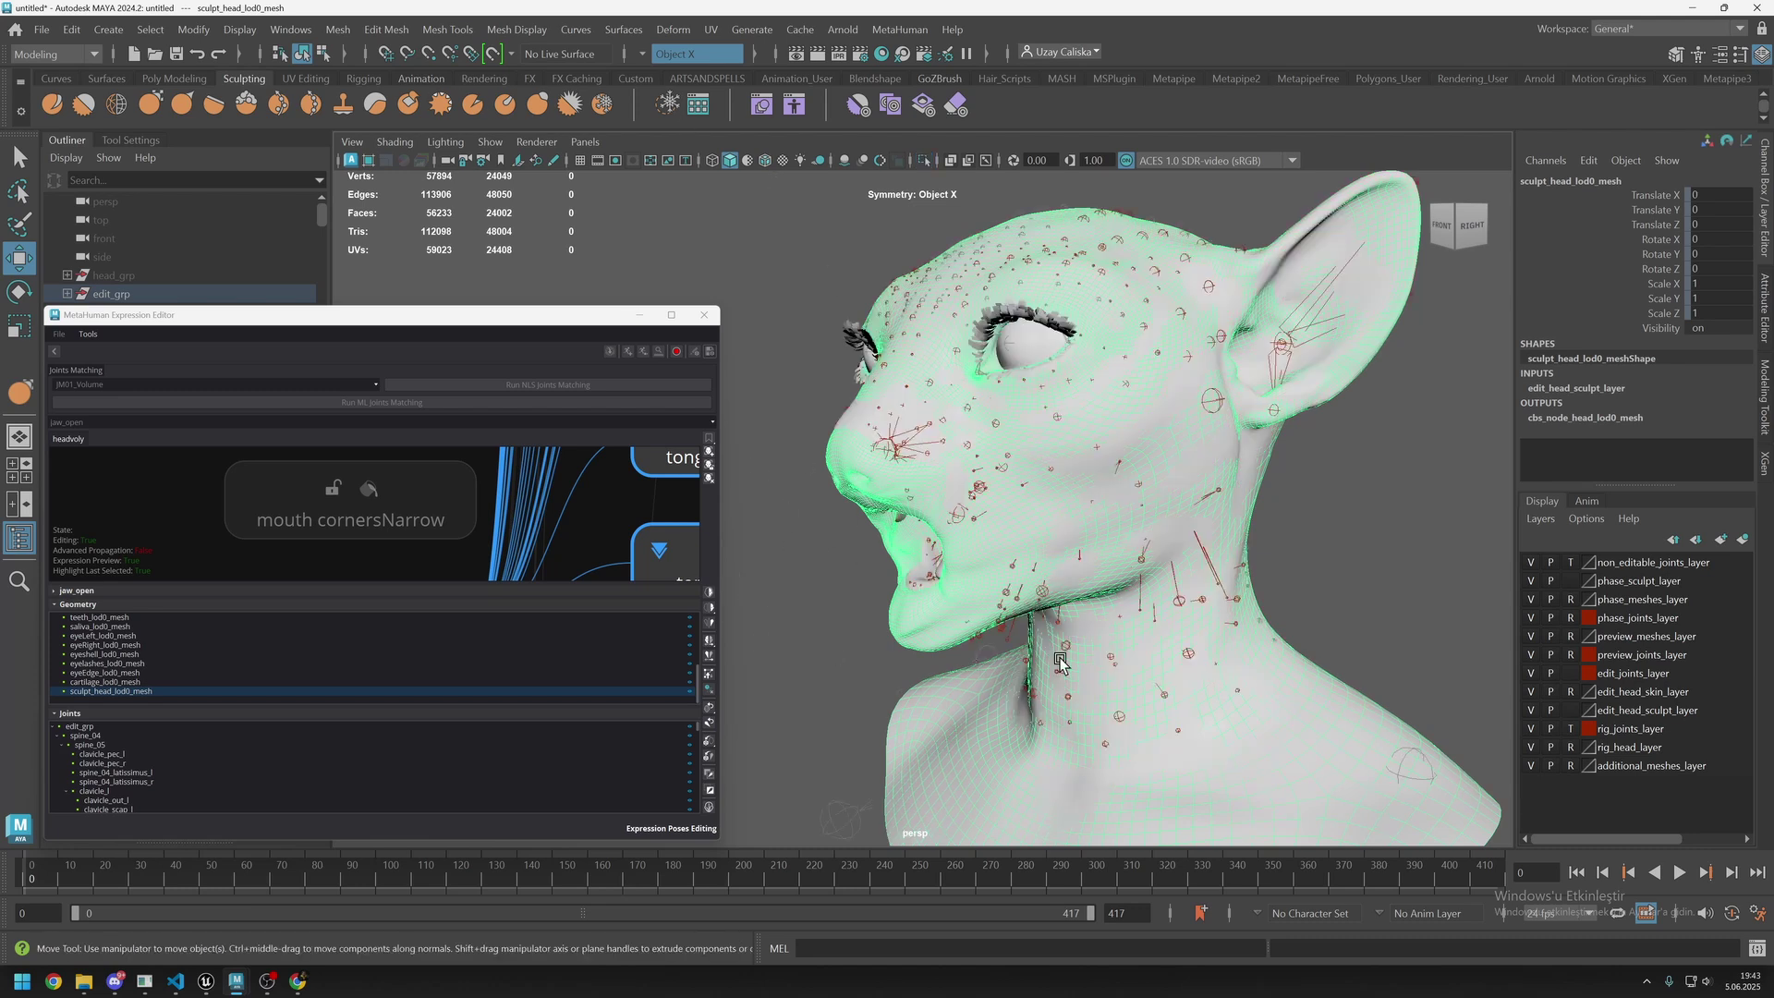
pyautogui.click(709, 808)
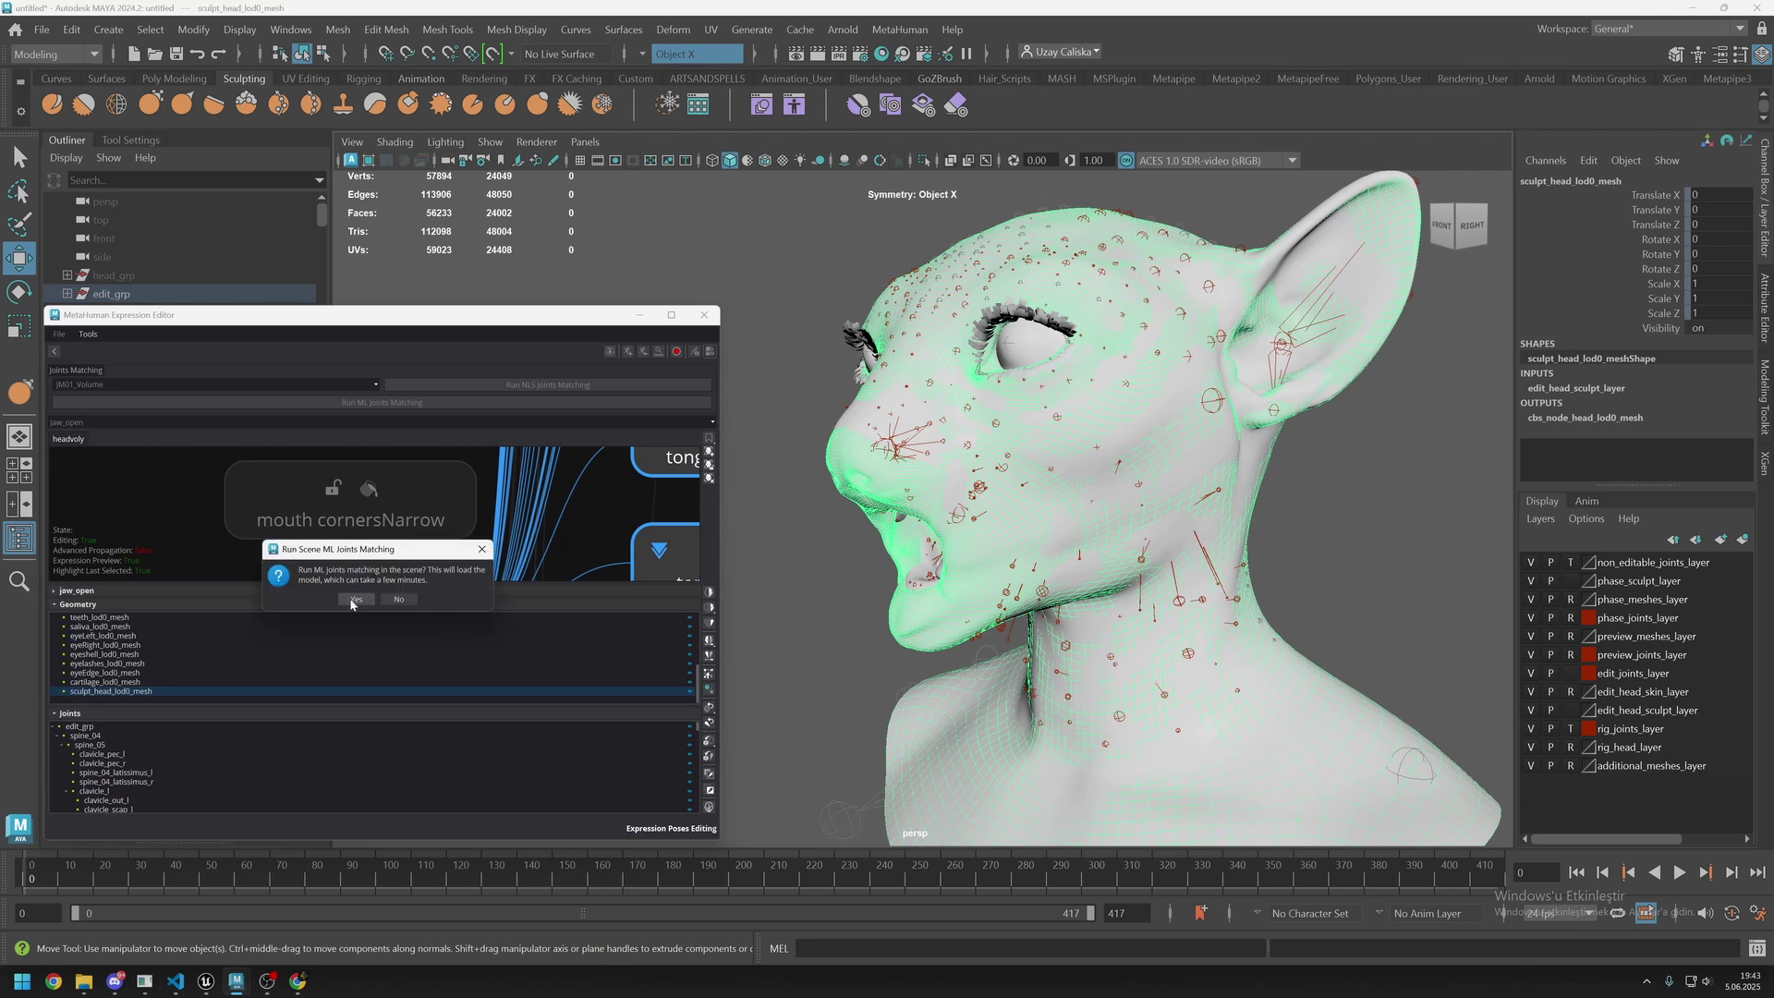
pyautogui.click(354, 600)
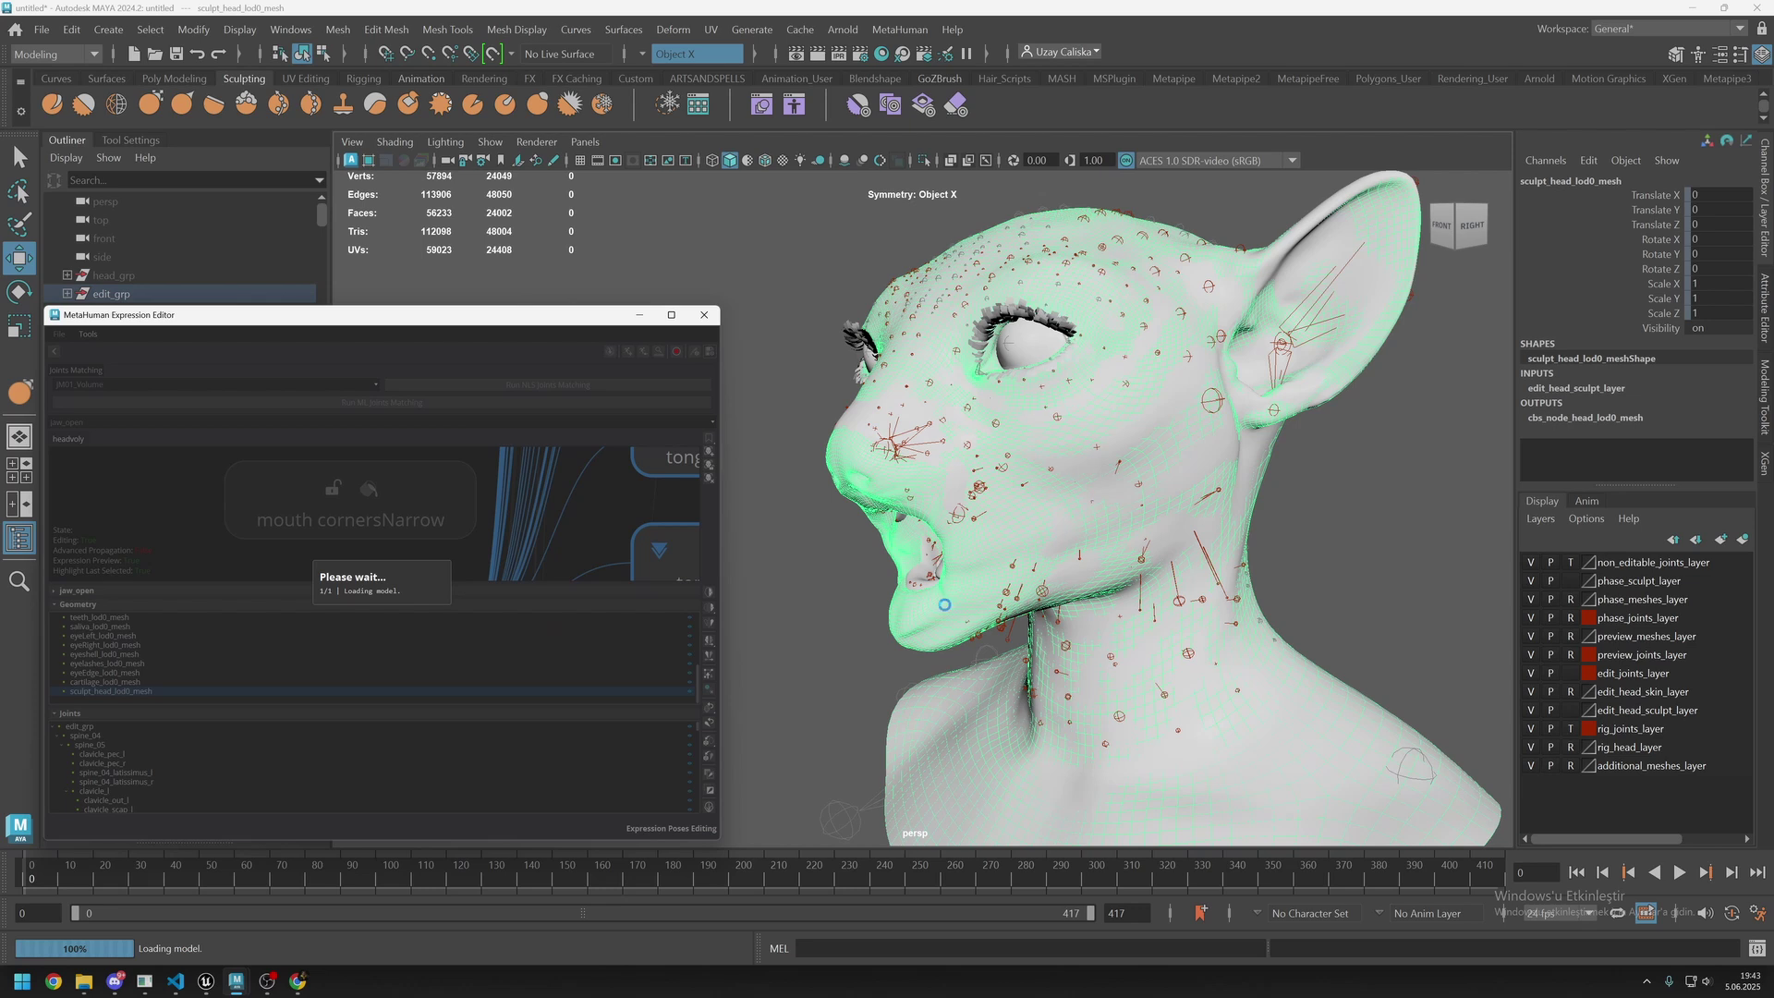
# Inspect the matched joints, then isolate the head mesh with nothing selected.
pyautogui.keyDown('alt'); pyautogui.moveTo(959, 608); pyautogui.dragTo(788, 533); pyautogui.keyUp('alt')
pyautogui.keyDown('alt'); pyautogui.moveTo(927, 658); pyautogui.dragTo(965, 661); pyautogui.keyUp('alt')
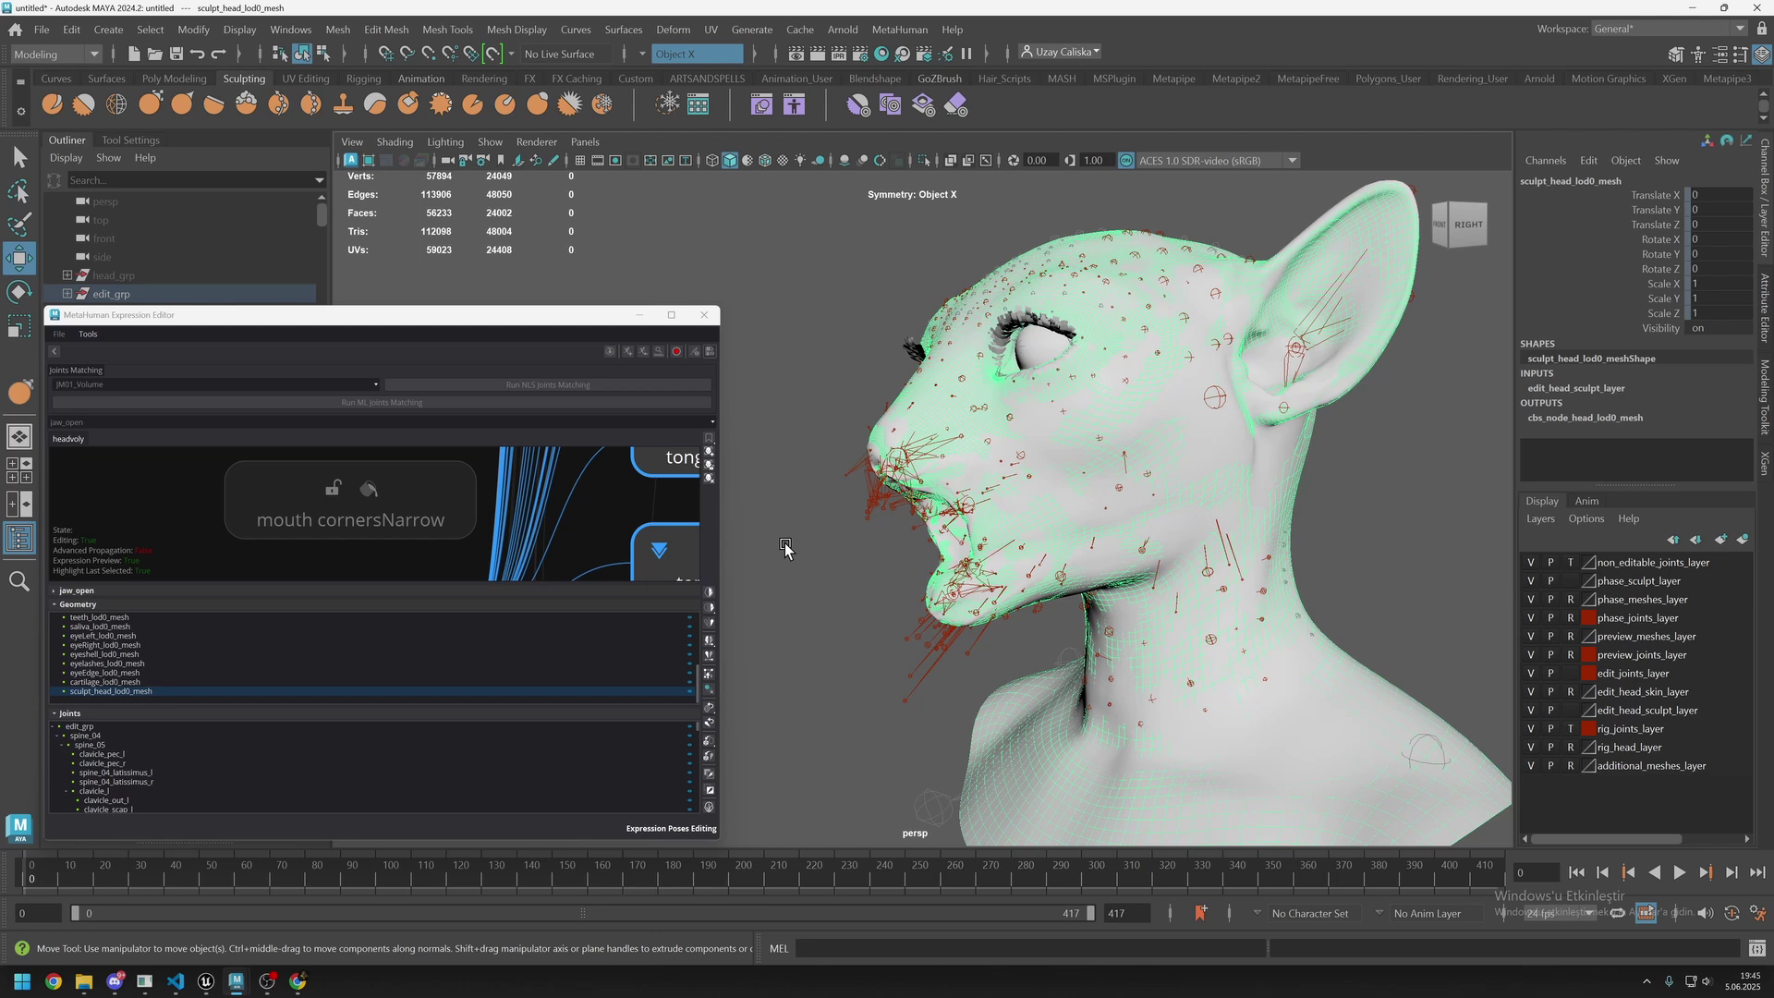
pyautogui.click(923, 161)
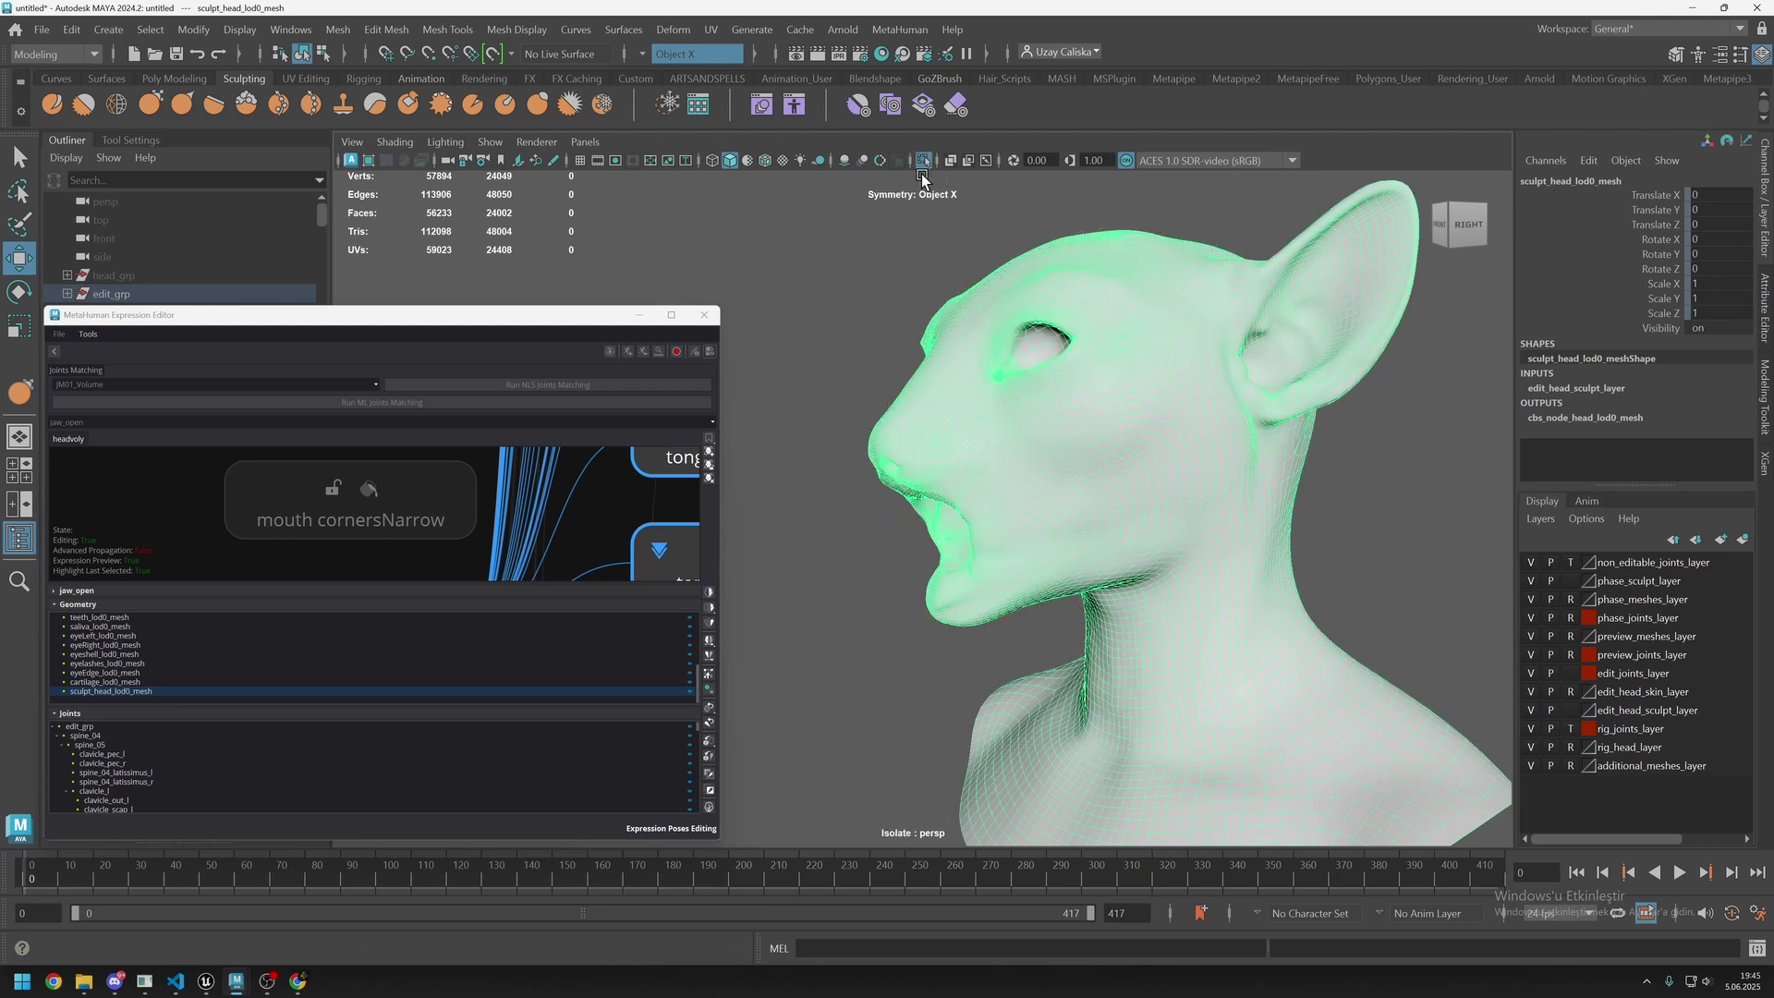
pyautogui.click(830, 288)
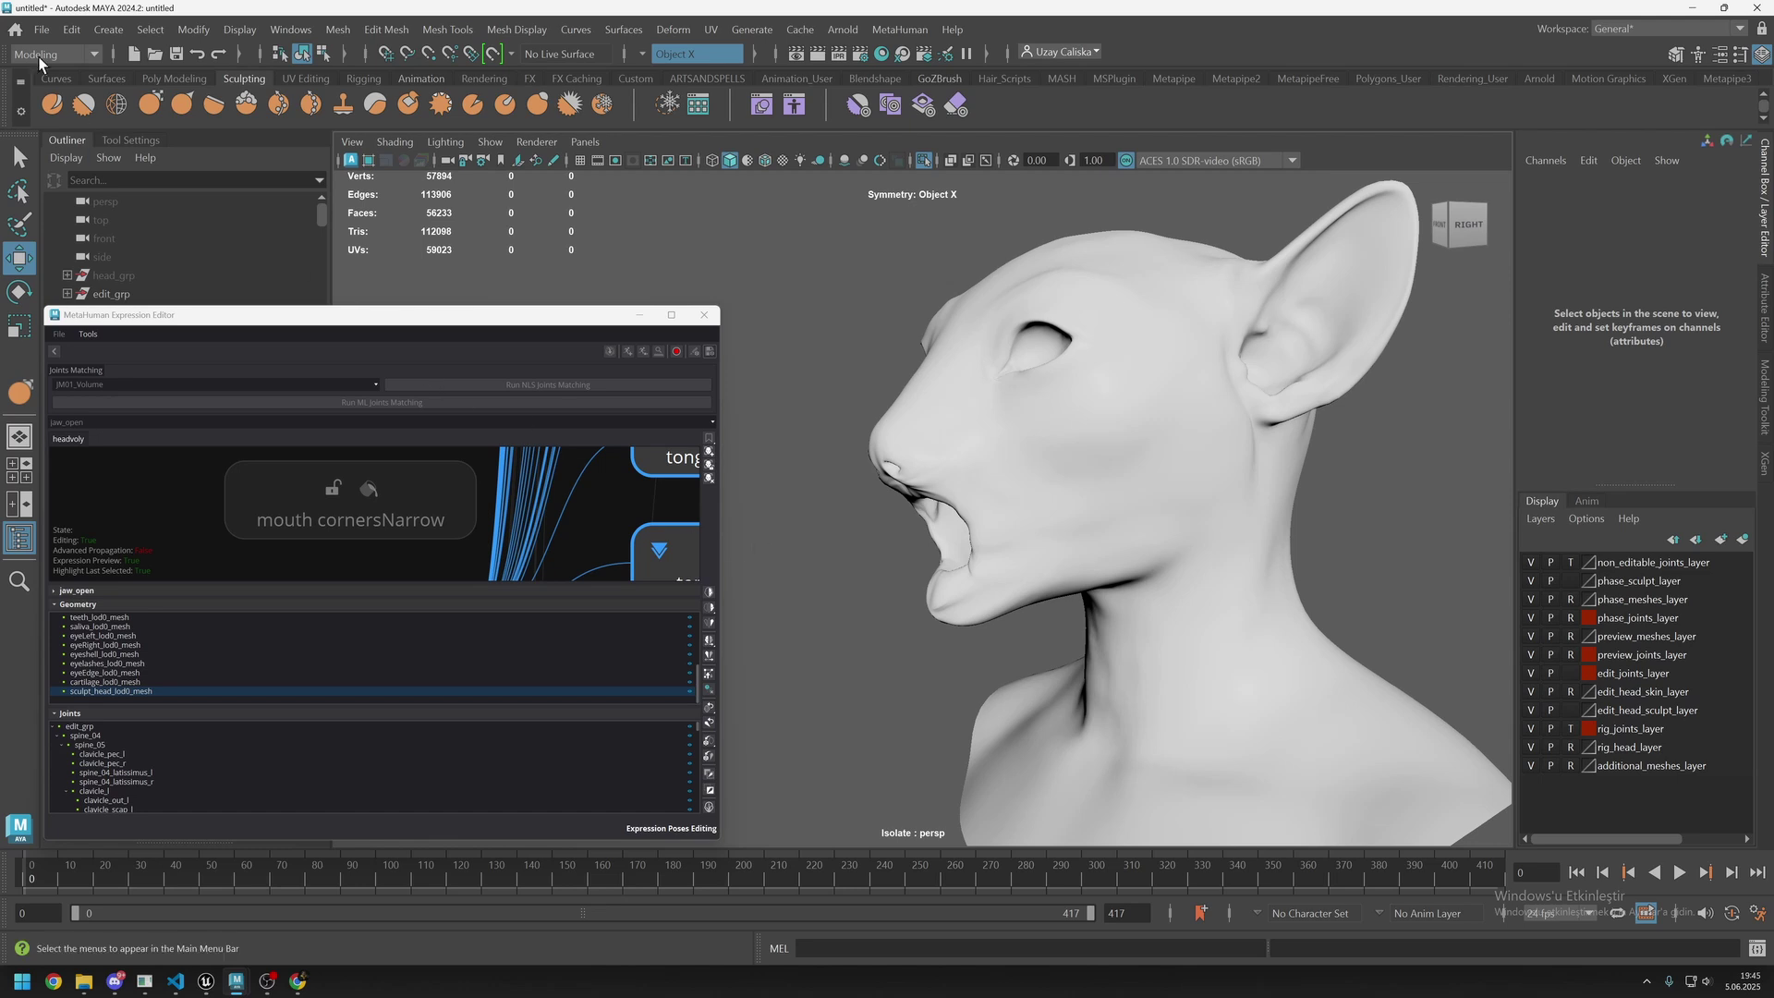
# Import the ssBD head_lod0 mesh file and move the Expression Editor window aside.
pyautogui.click(46, 29)
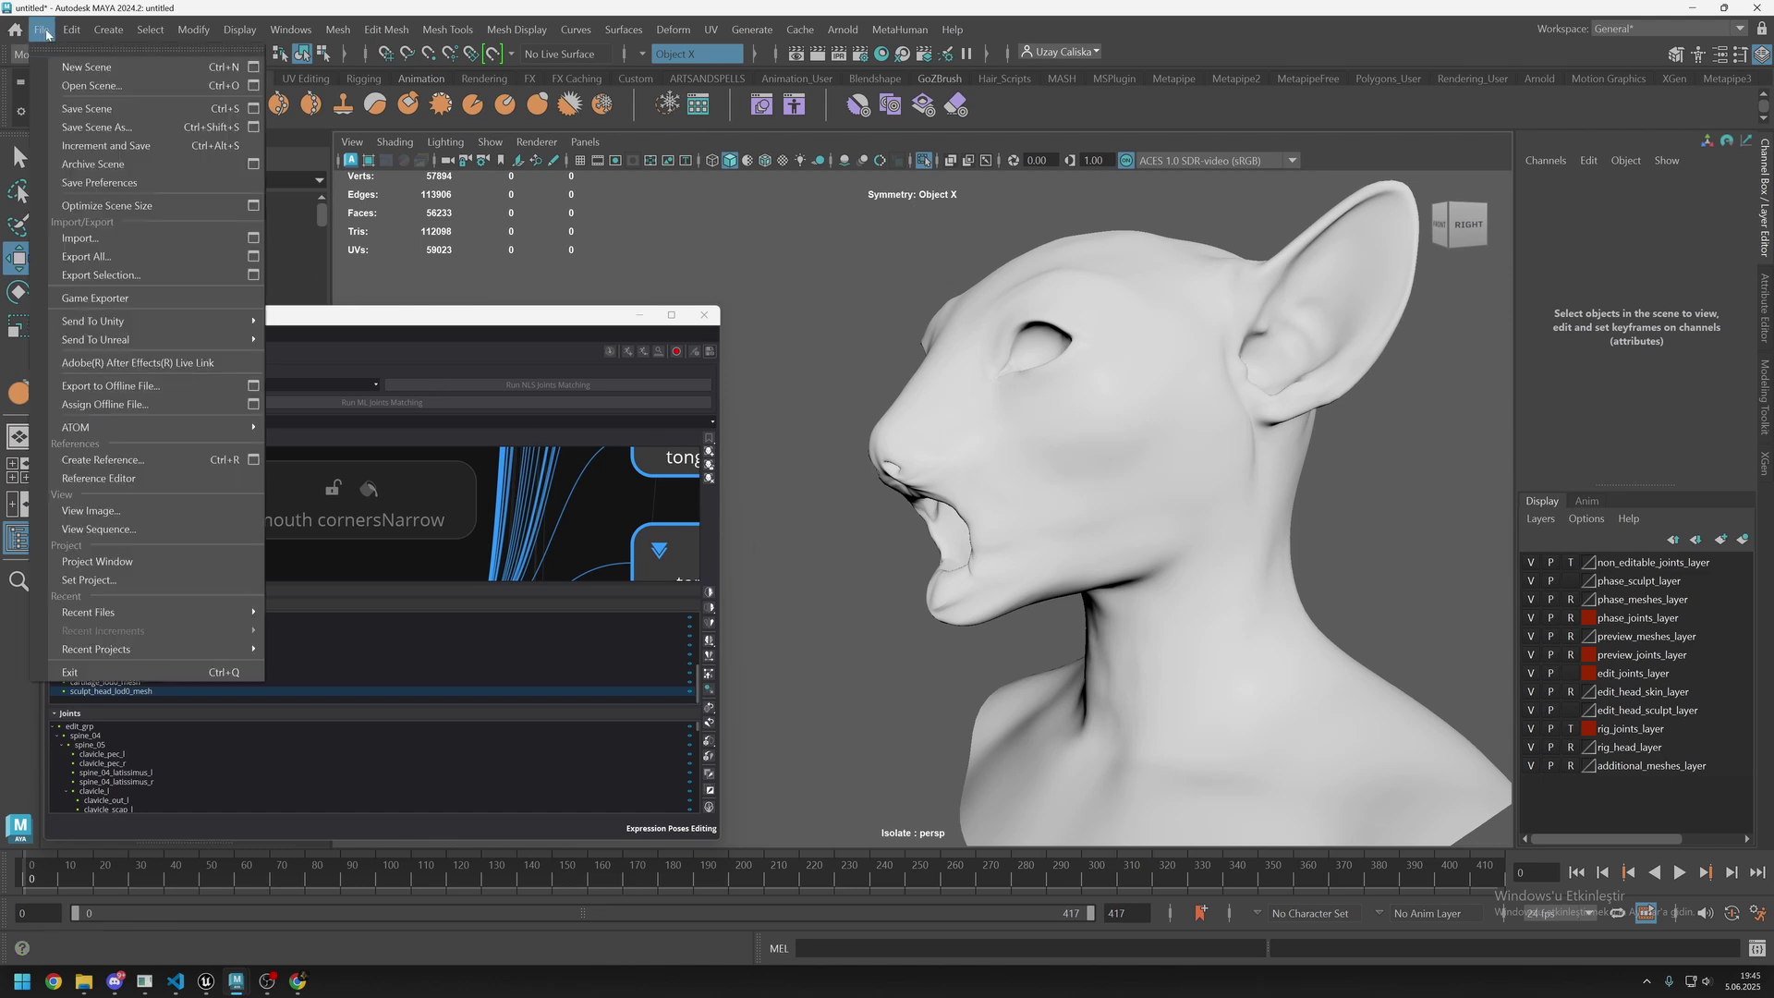
pyautogui.click(102, 240)
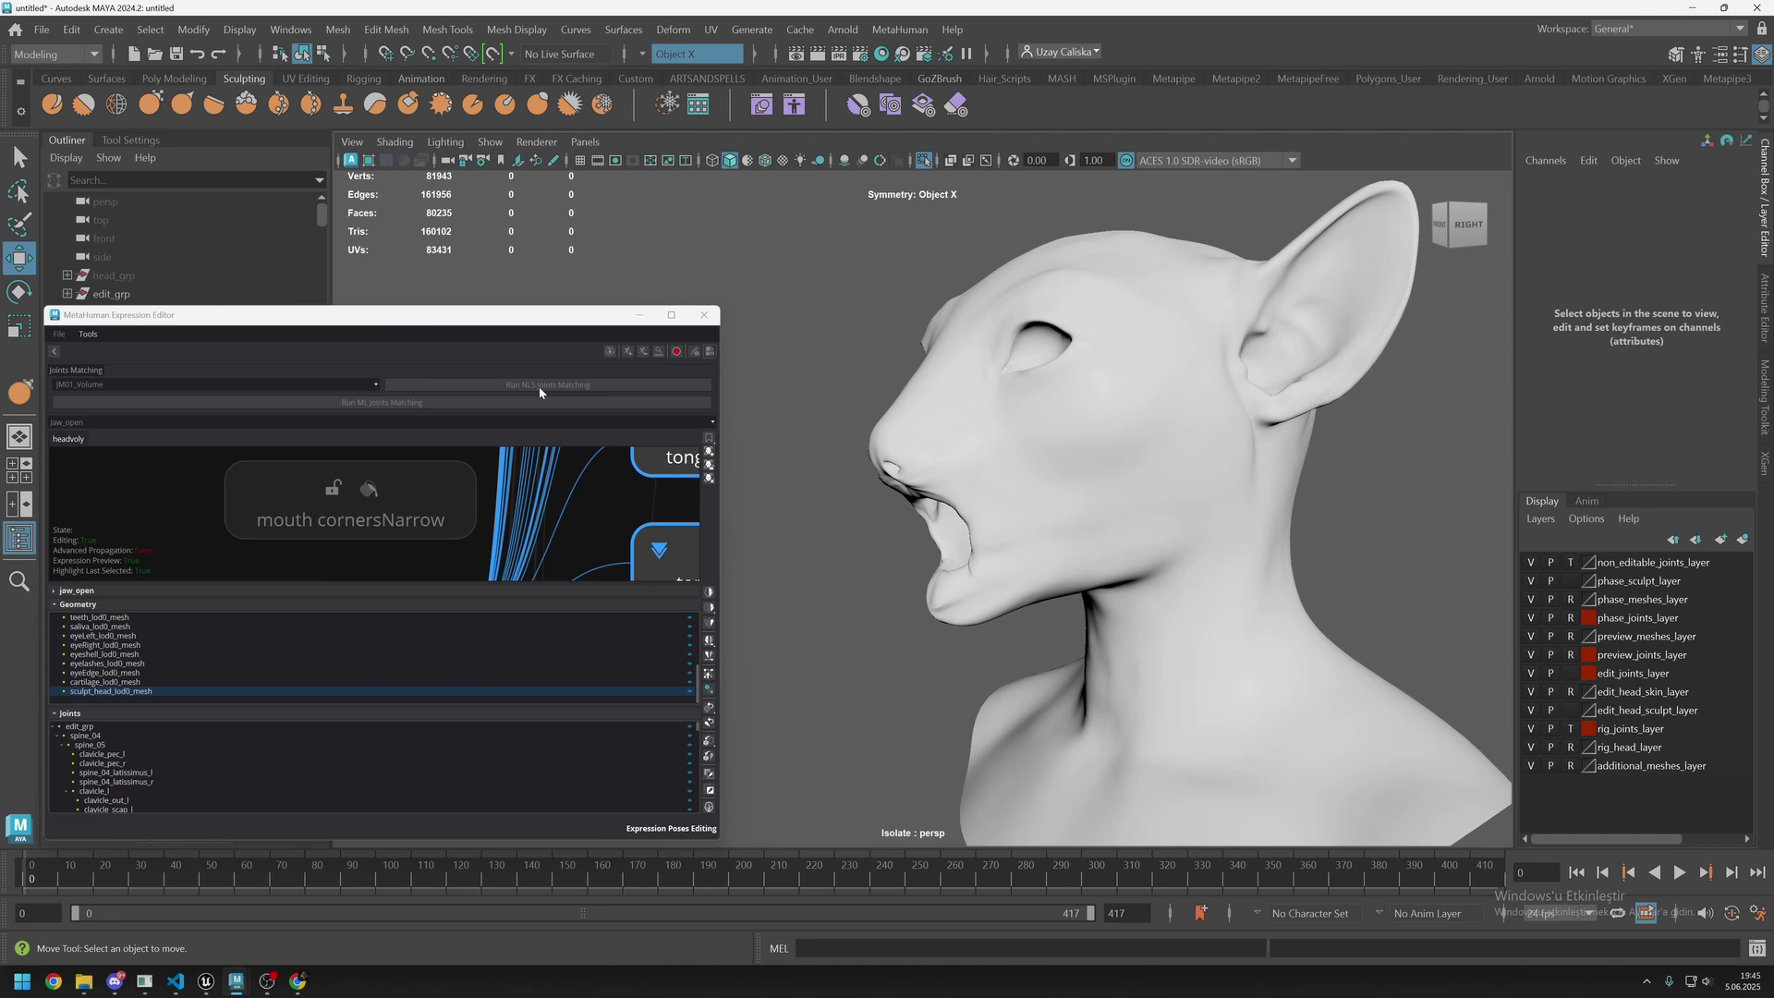
pyautogui.moveTo(225, 319); pyautogui.dragTo(398, 318)
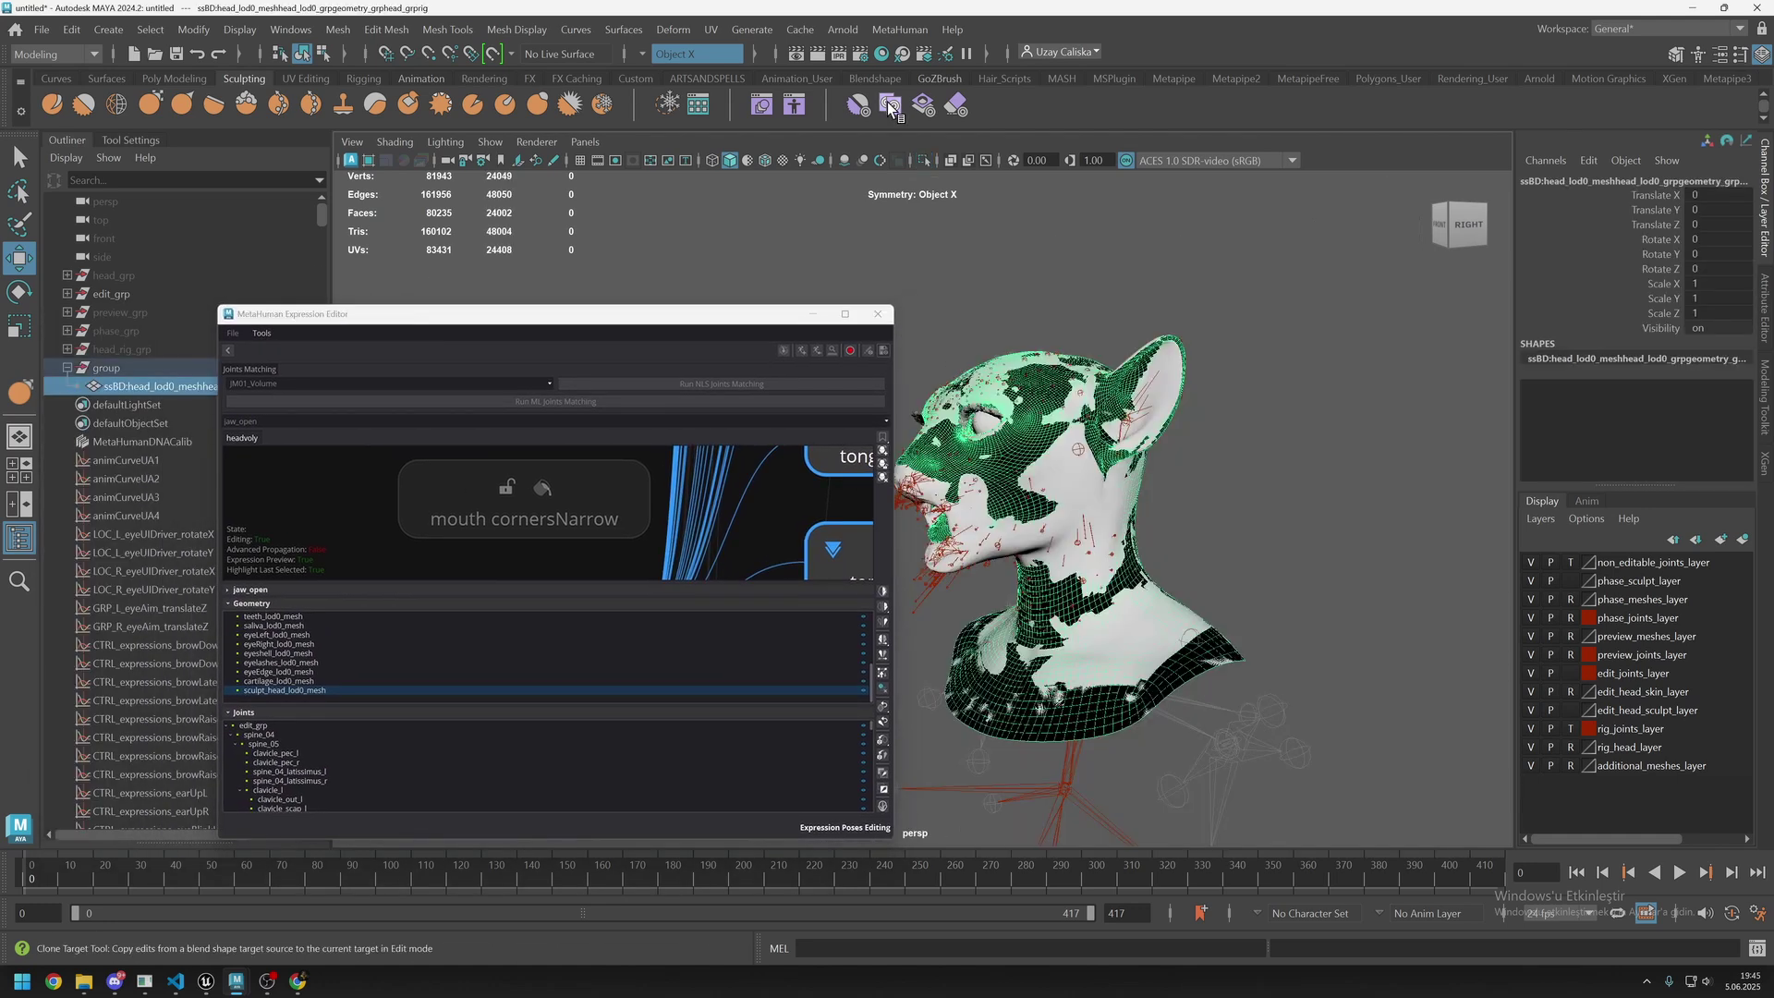
pyautogui.moveTo(740, 314); pyautogui.dragTo(615, 322)
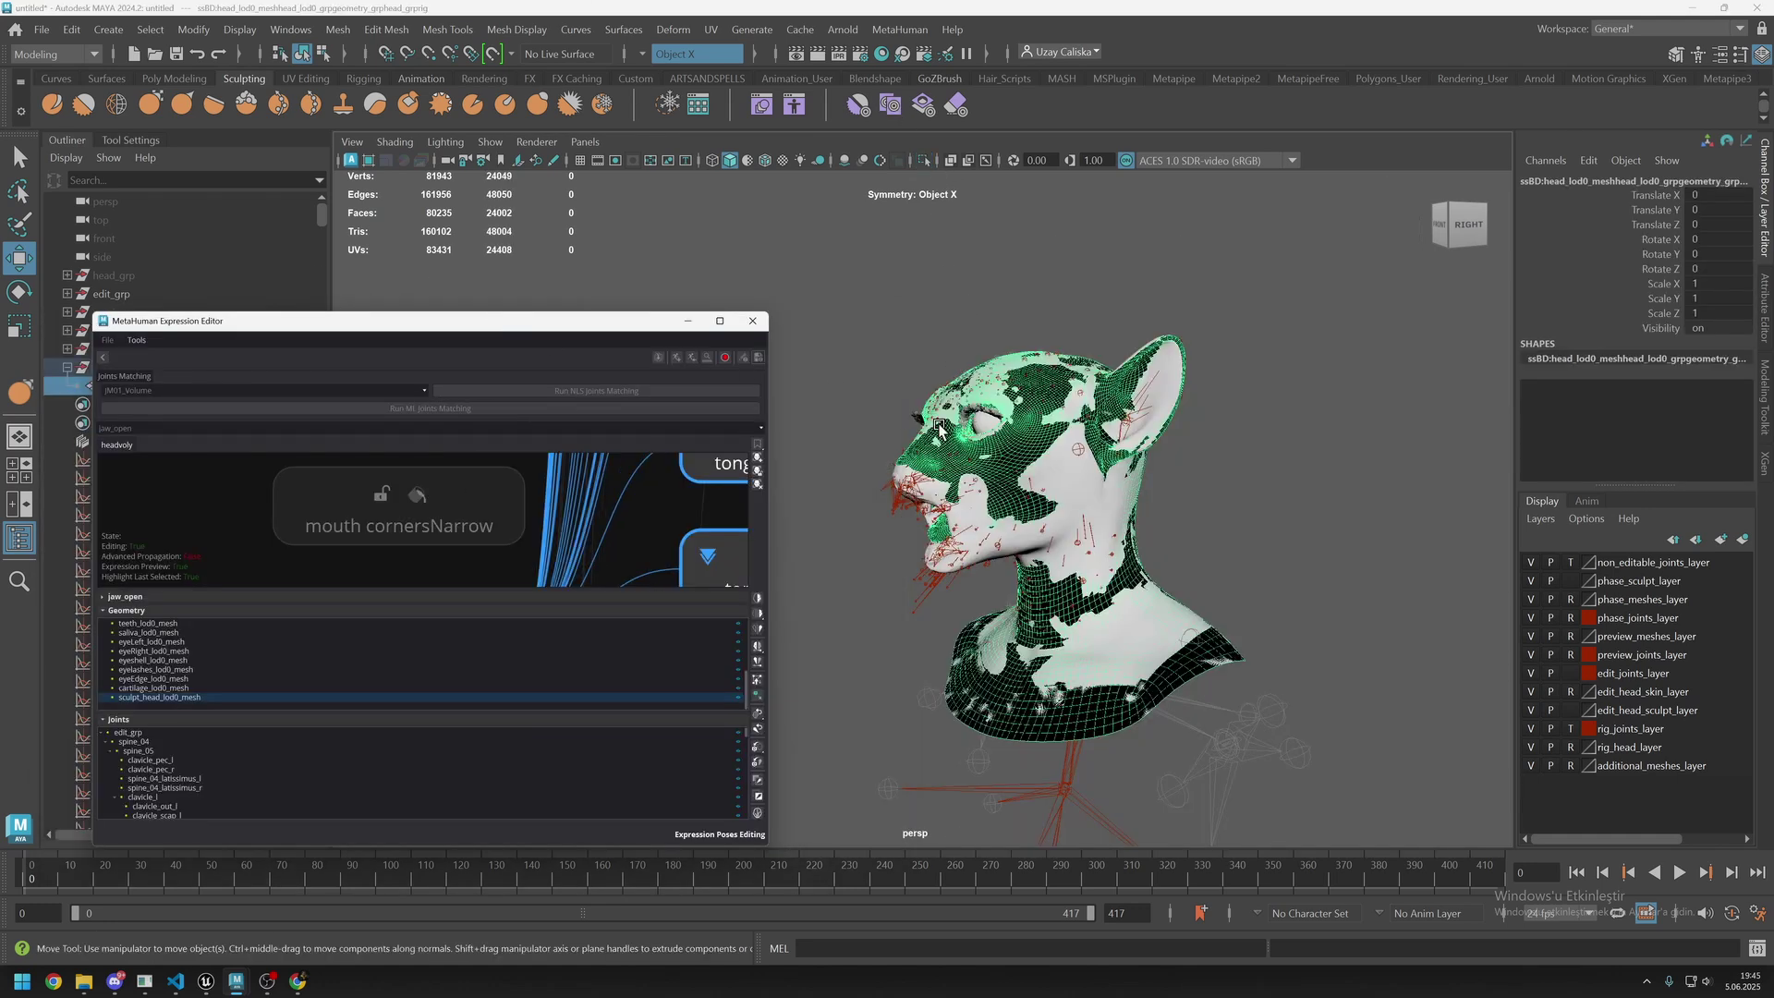
# Close Hypershade and frame the head at a three-quarter angle.
pyautogui.keyDown('alt'); pyautogui.moveTo(1019, 432); pyautogui.dragTo(997, 437, button='middle'); pyautogui.keyUp('alt')
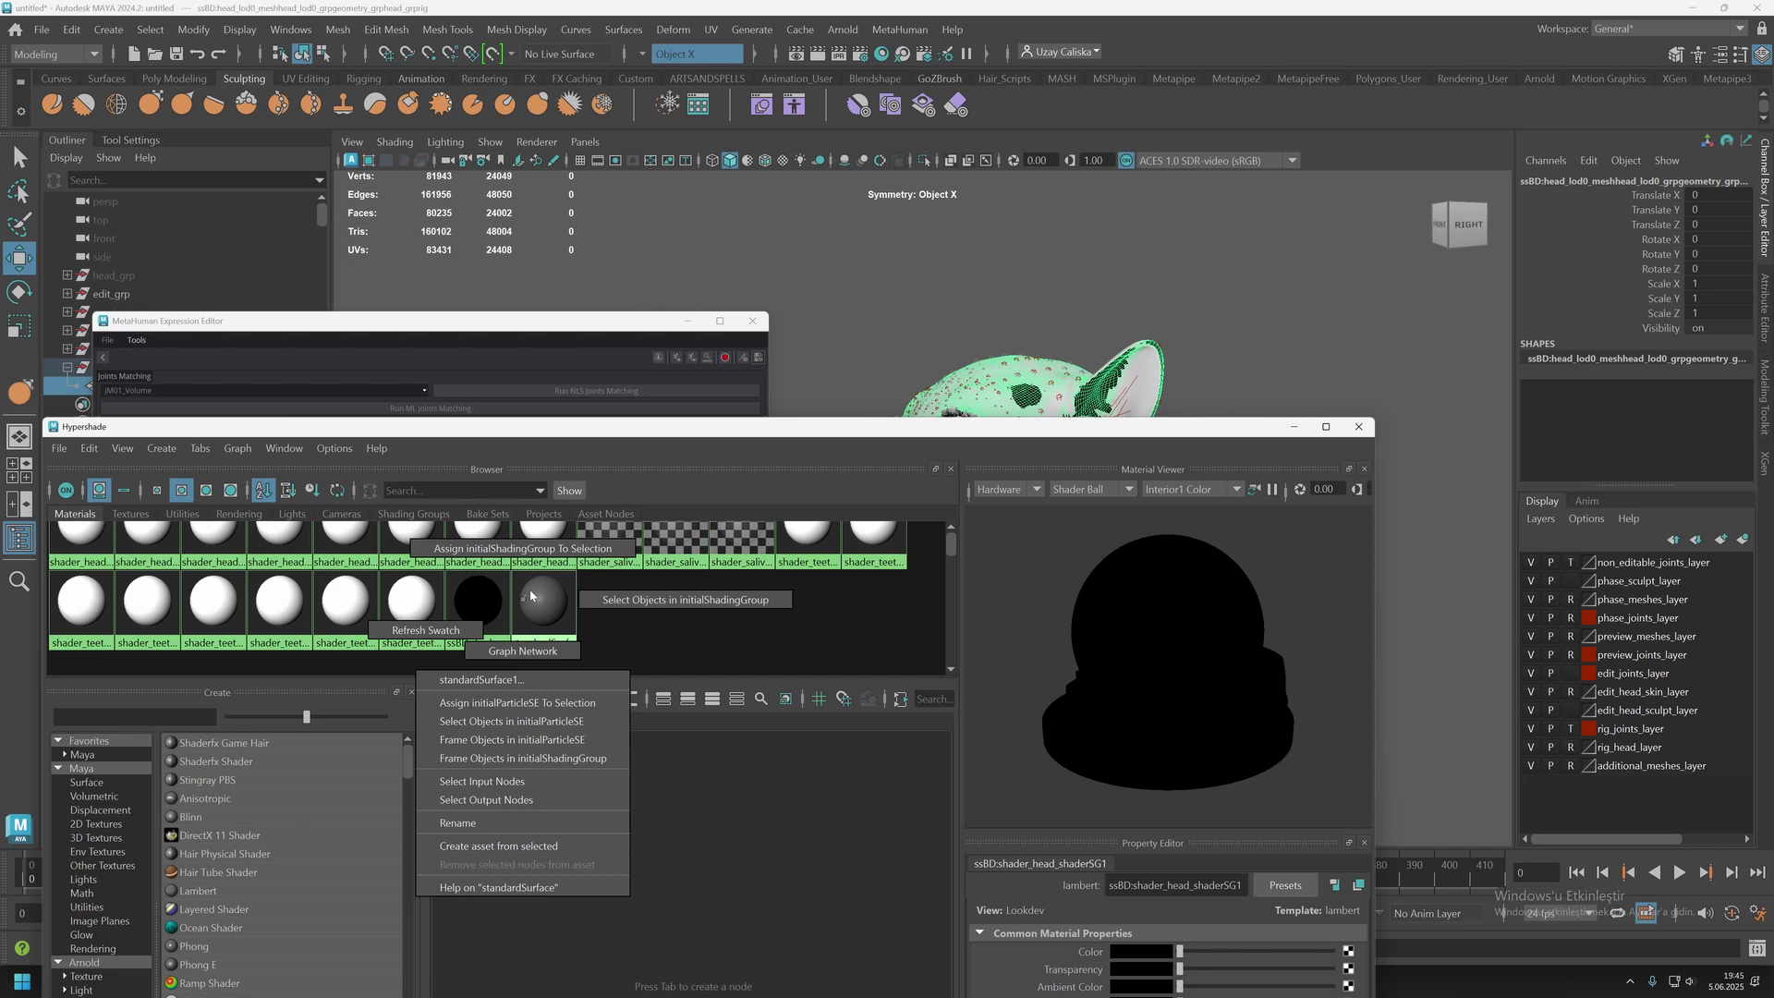
pyautogui.click(1358, 427)
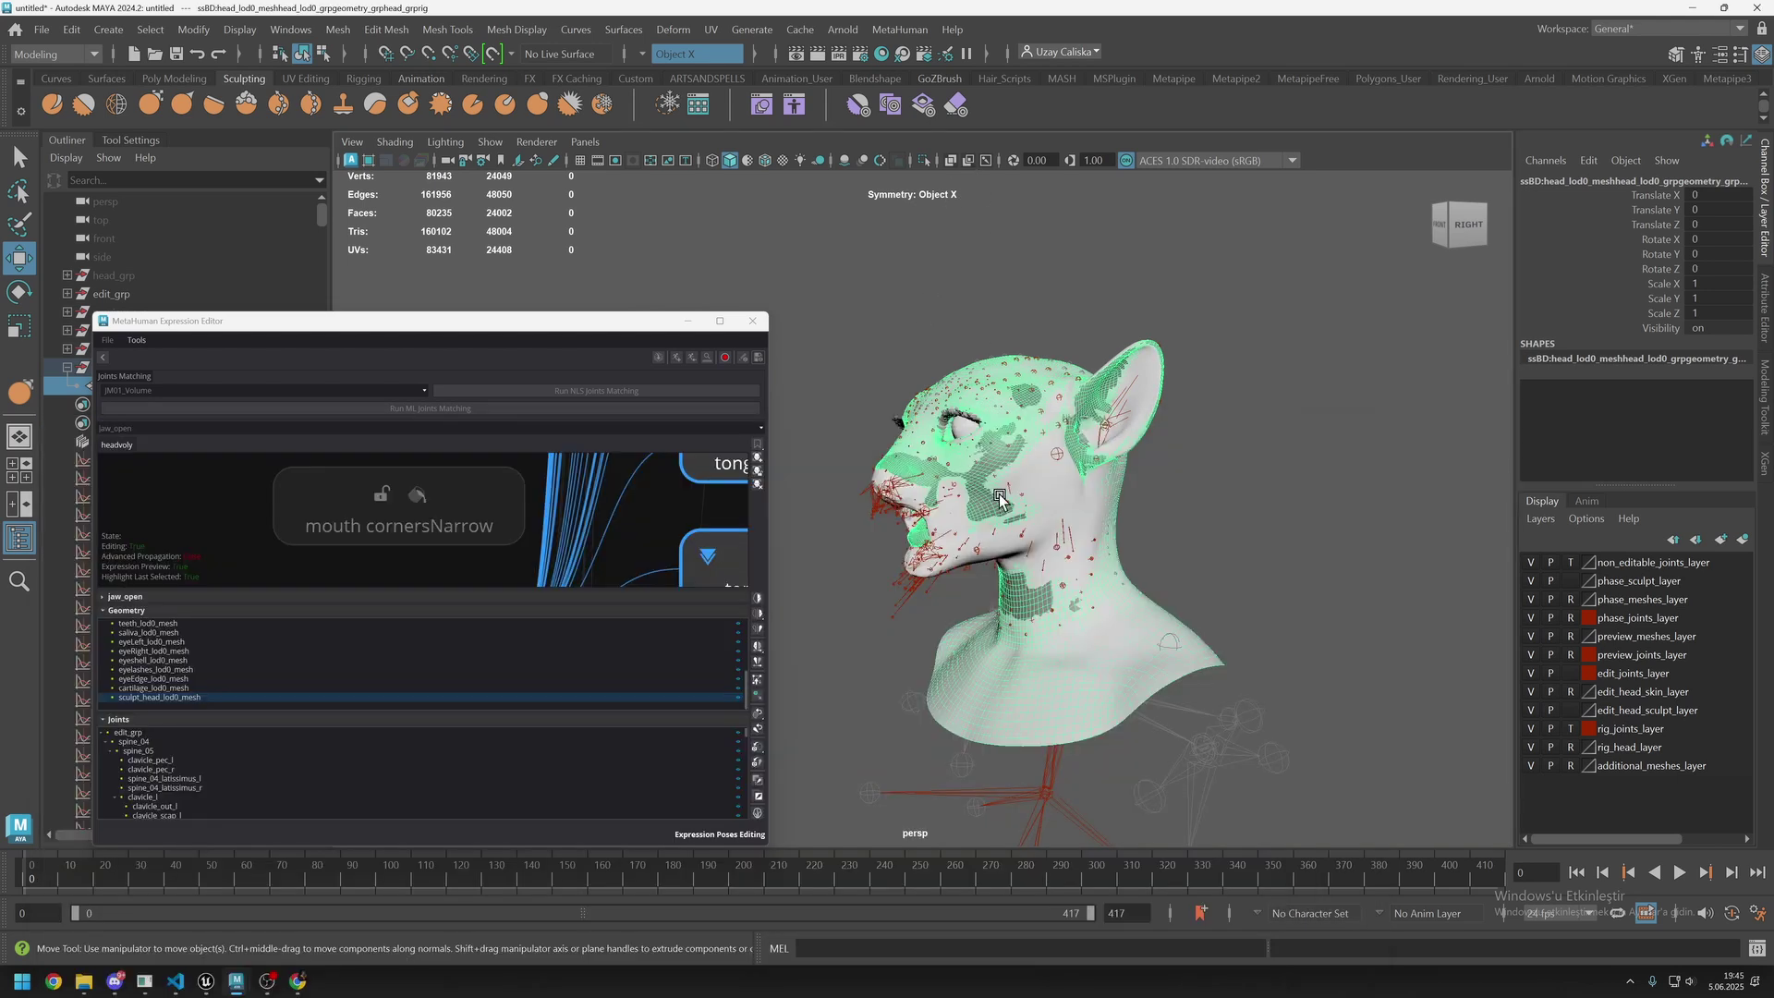
pyautogui.scroll(6, 999, 495)
pyautogui.keyDown('alt'); pyautogui.moveTo(999, 494); pyautogui.dragTo(1070, 550); pyautogui.keyUp('alt')
pyautogui.keyDown('alt'); pyautogui.moveTo(1070, 550); pyautogui.dragTo(957, 586, button='middle'); pyautogui.keyUp('alt')
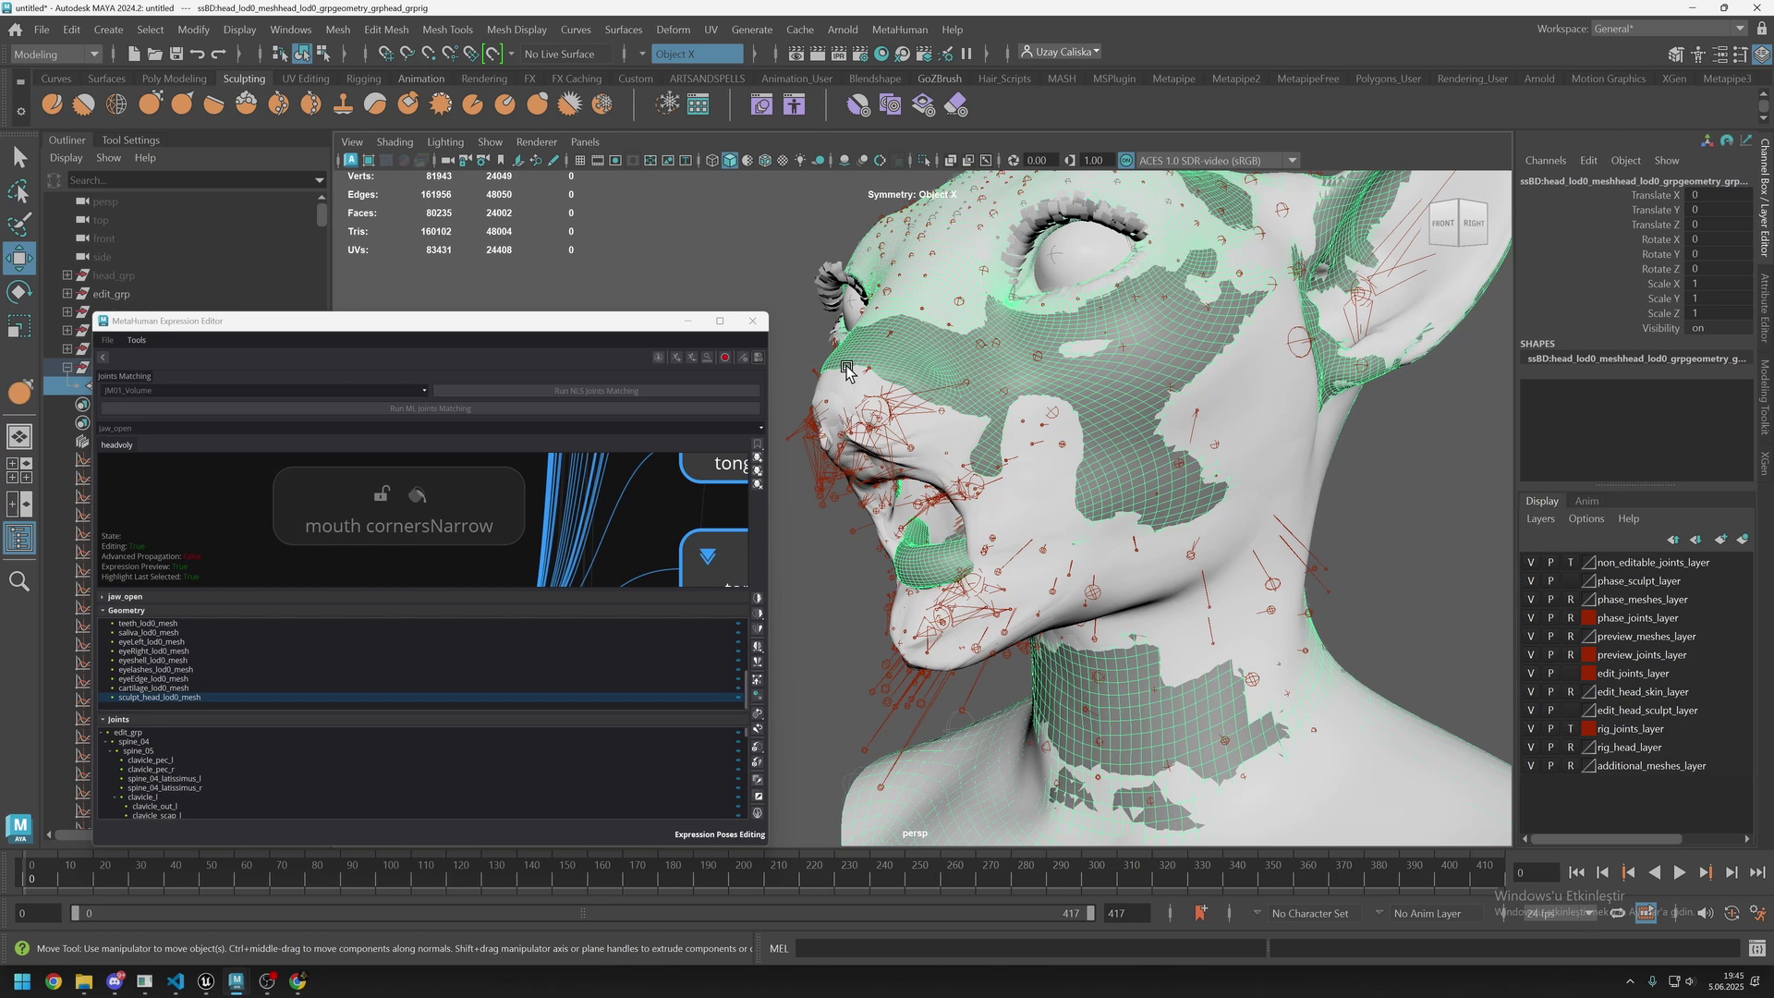
# Select ssBD:head_lod0_mesh in the Outliner, then add sculpt_head_lod0_mesh to the selection.
pyautogui.keyDown('alt'); pyautogui.moveTo(886, 442); pyautogui.dragTo(988, 545); pyautogui.keyUp('alt')
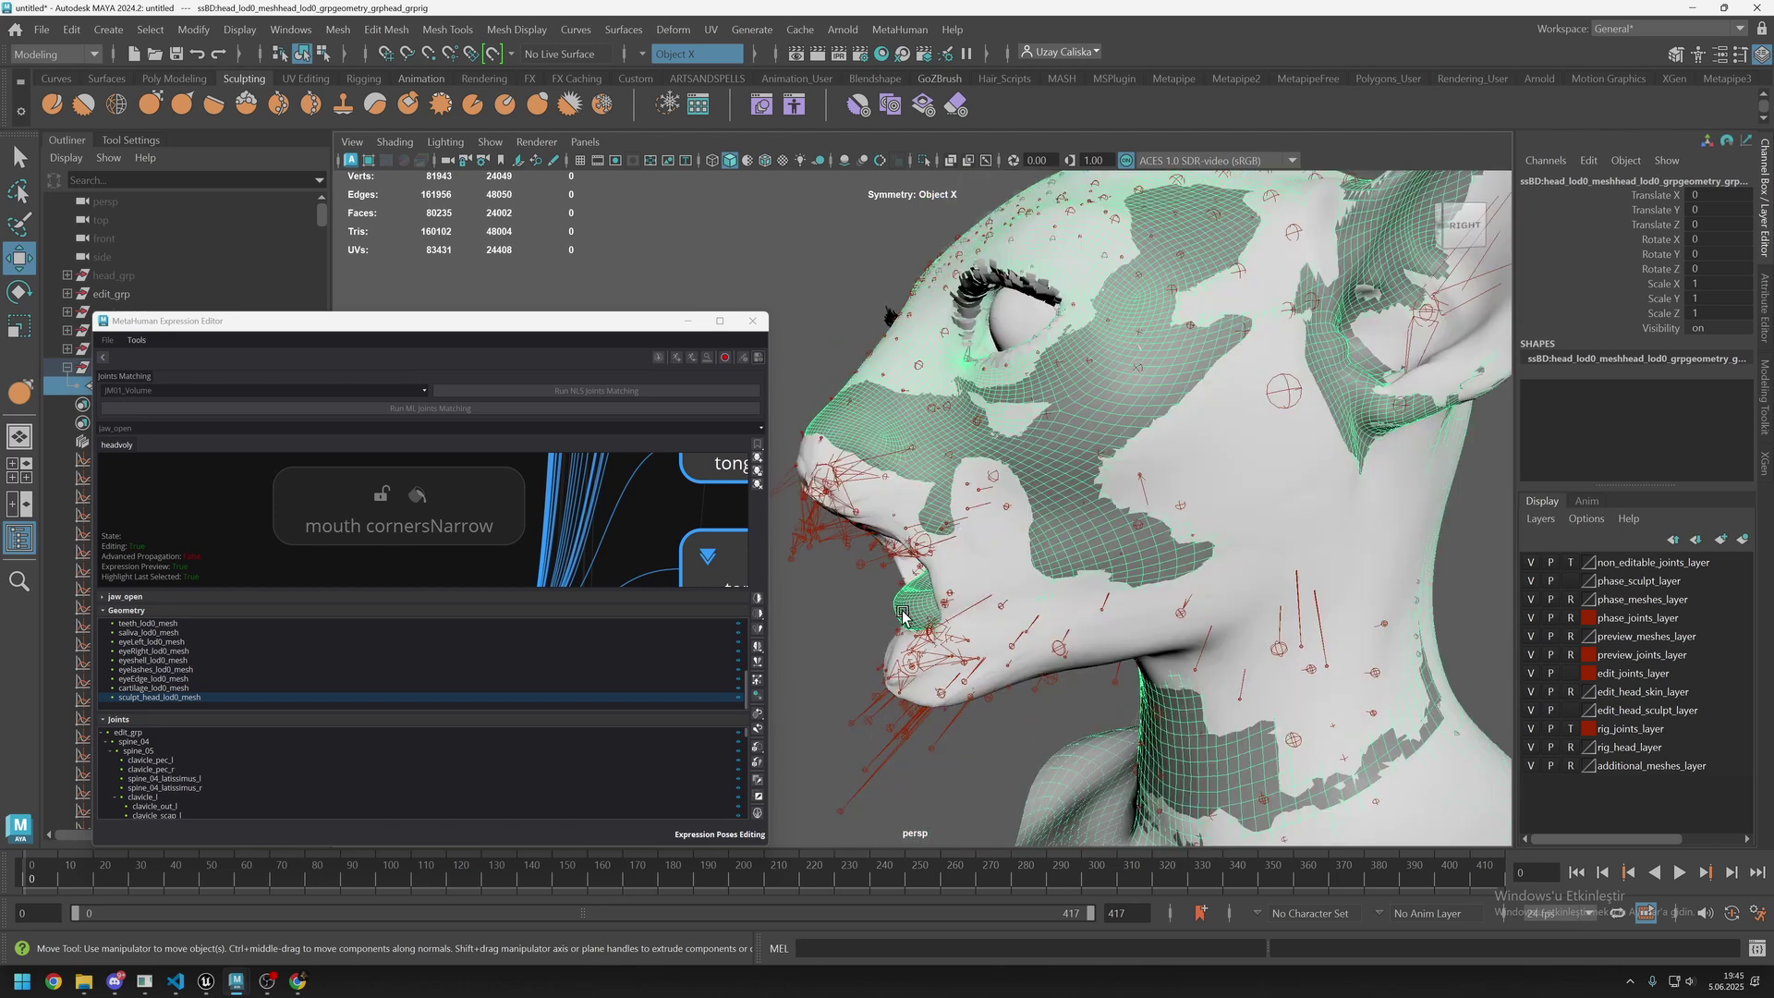
pyautogui.keyDown('alt'); pyautogui.moveTo(903, 615); pyautogui.dragTo(998, 557); pyautogui.keyUp('alt')
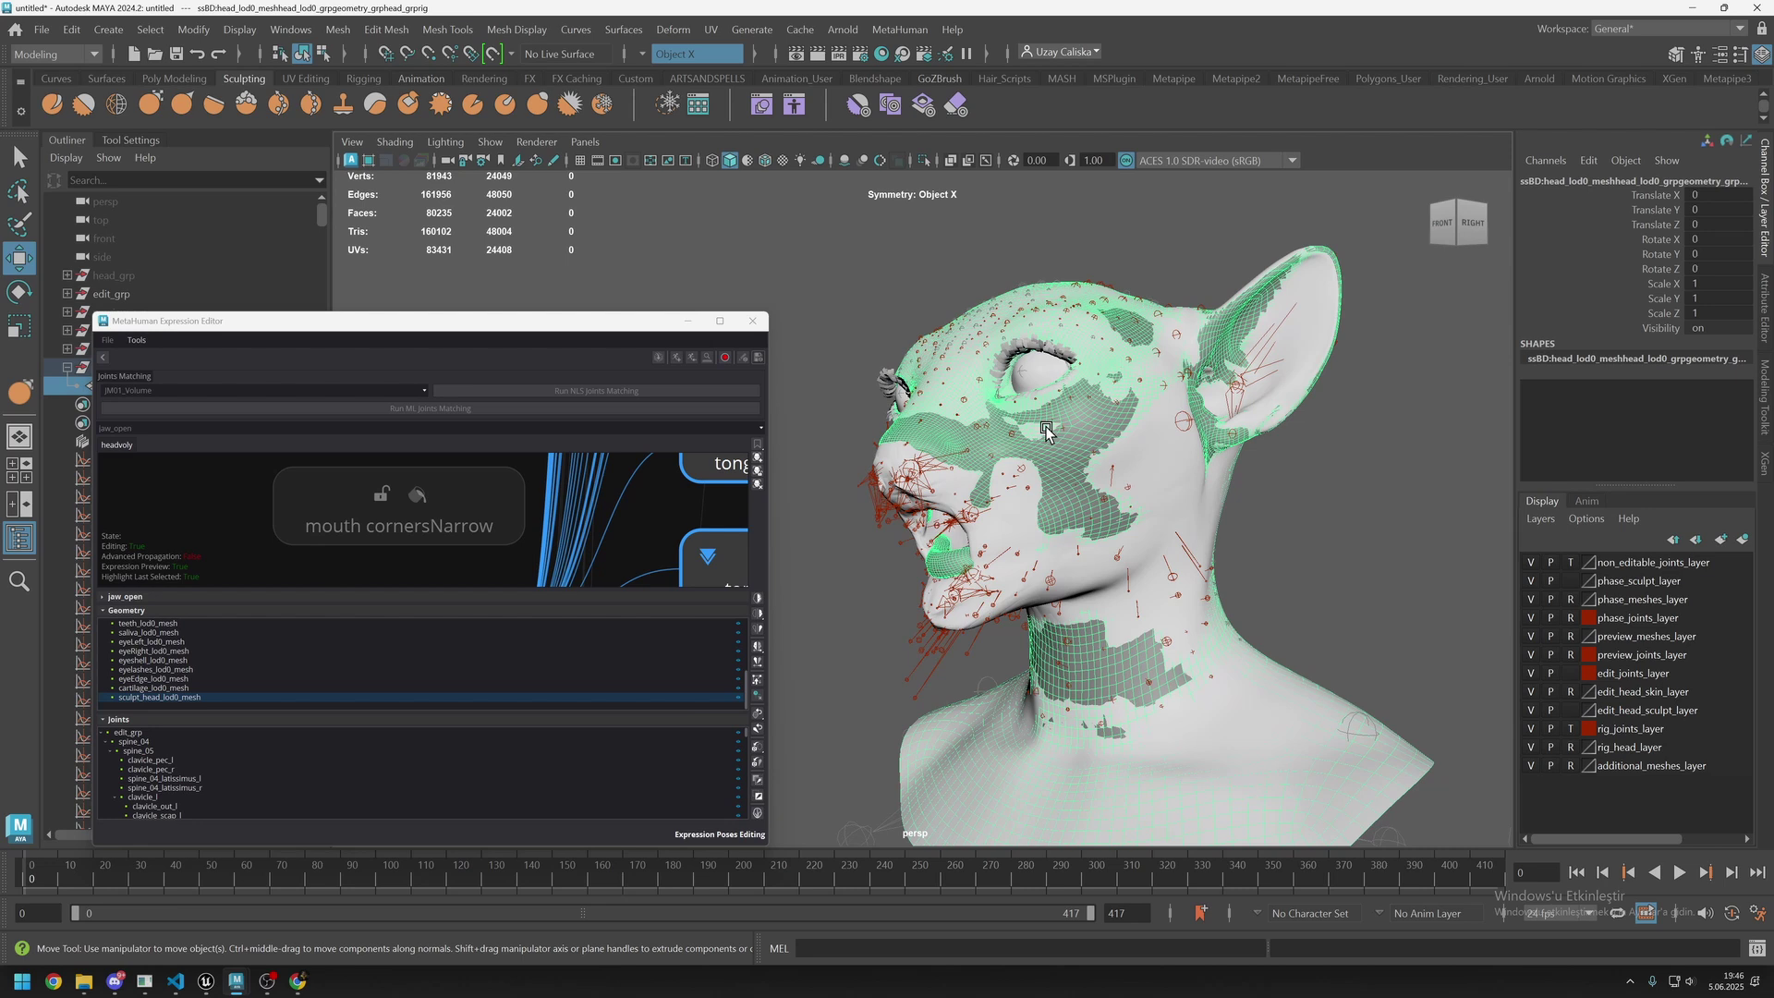
pyautogui.click(196, 702)
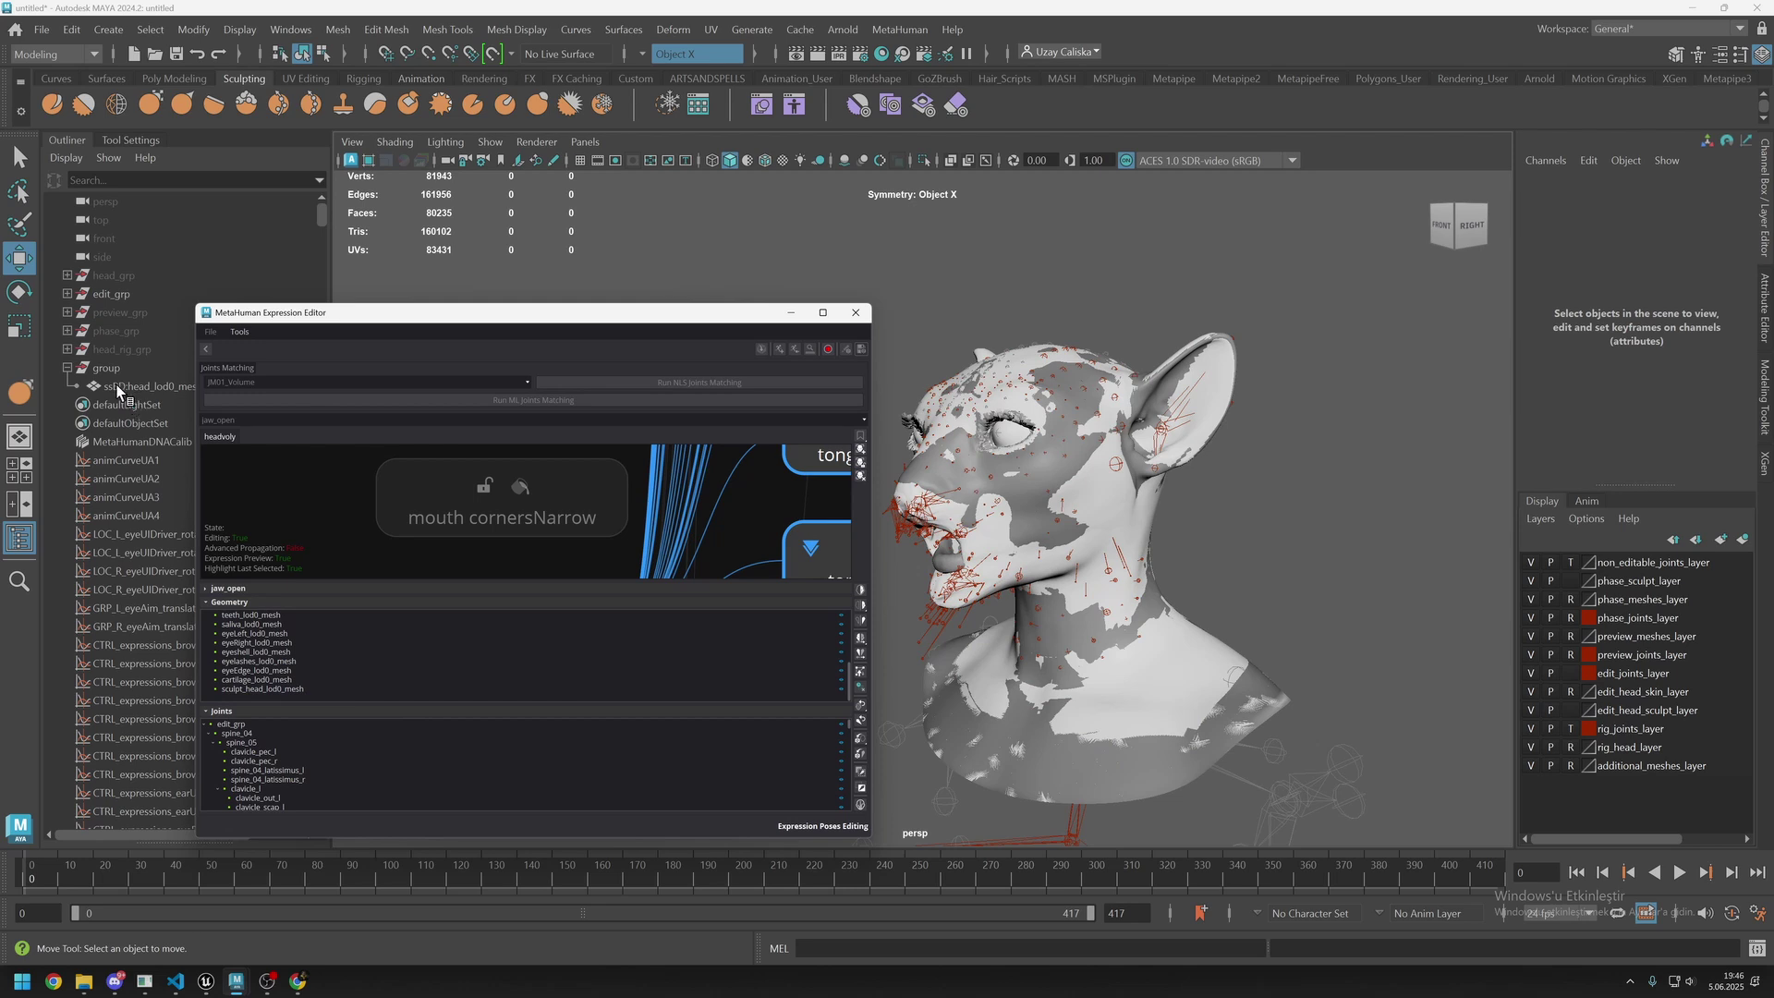
pyautogui.click(117, 384)
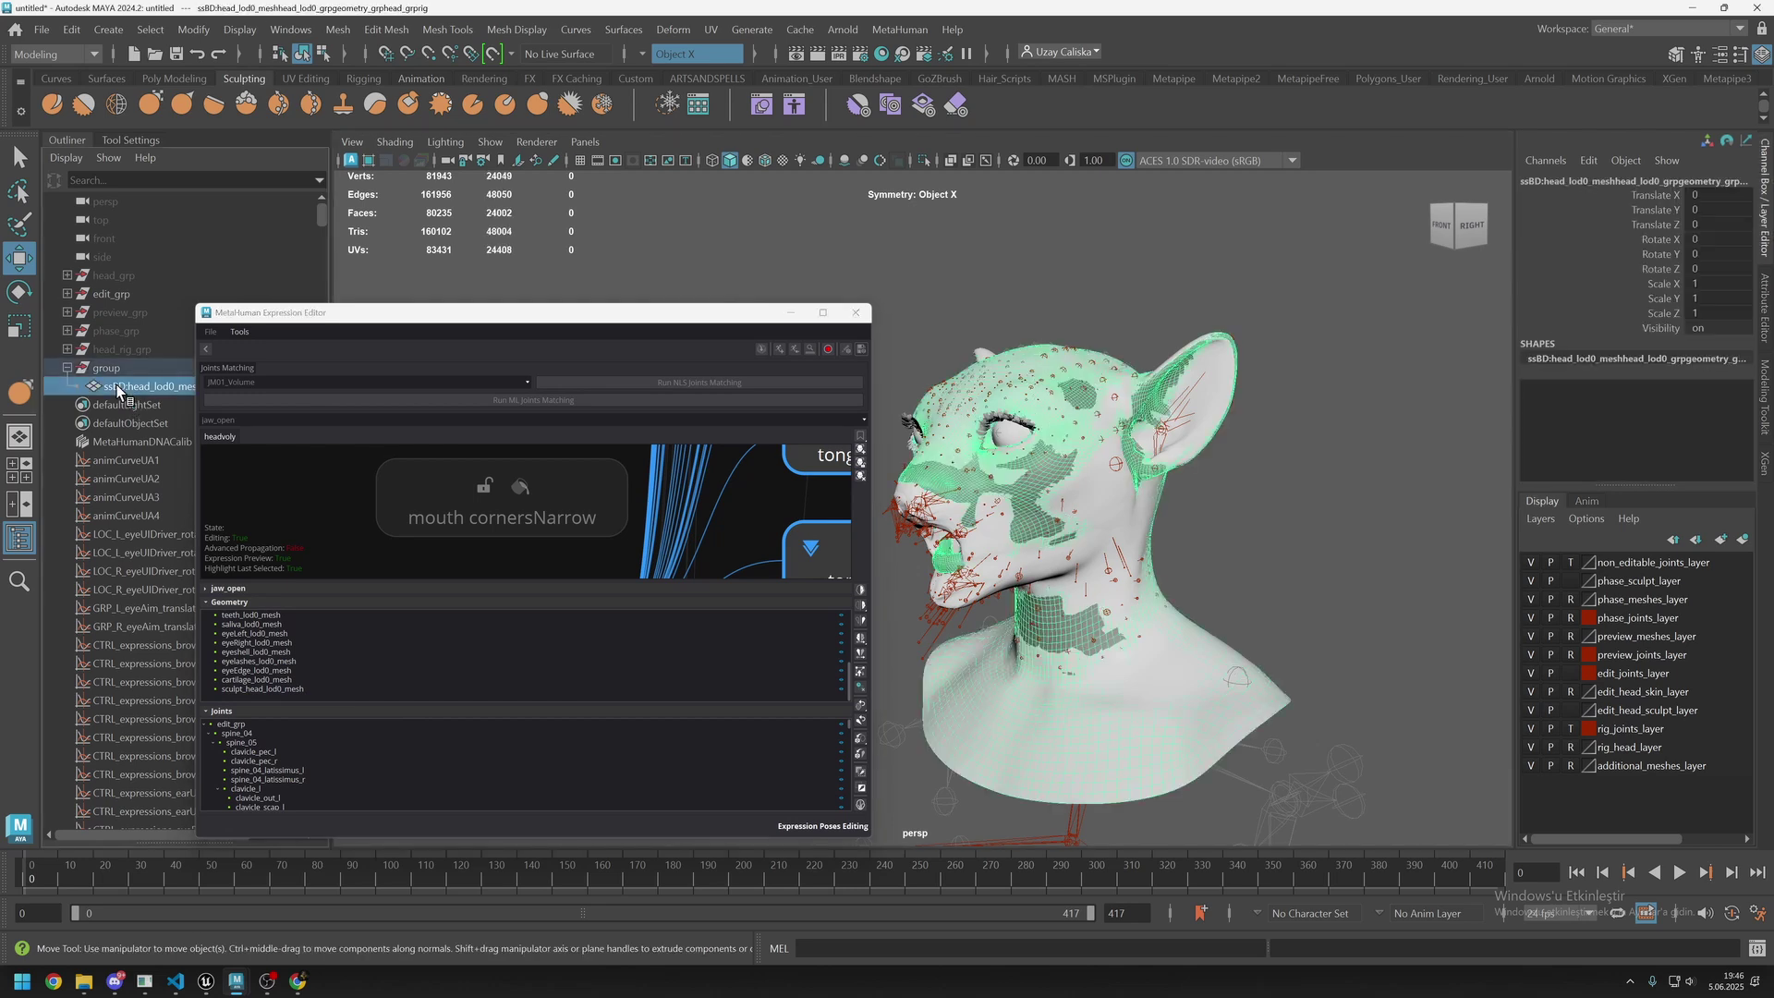
pyautogui.click(264, 688)
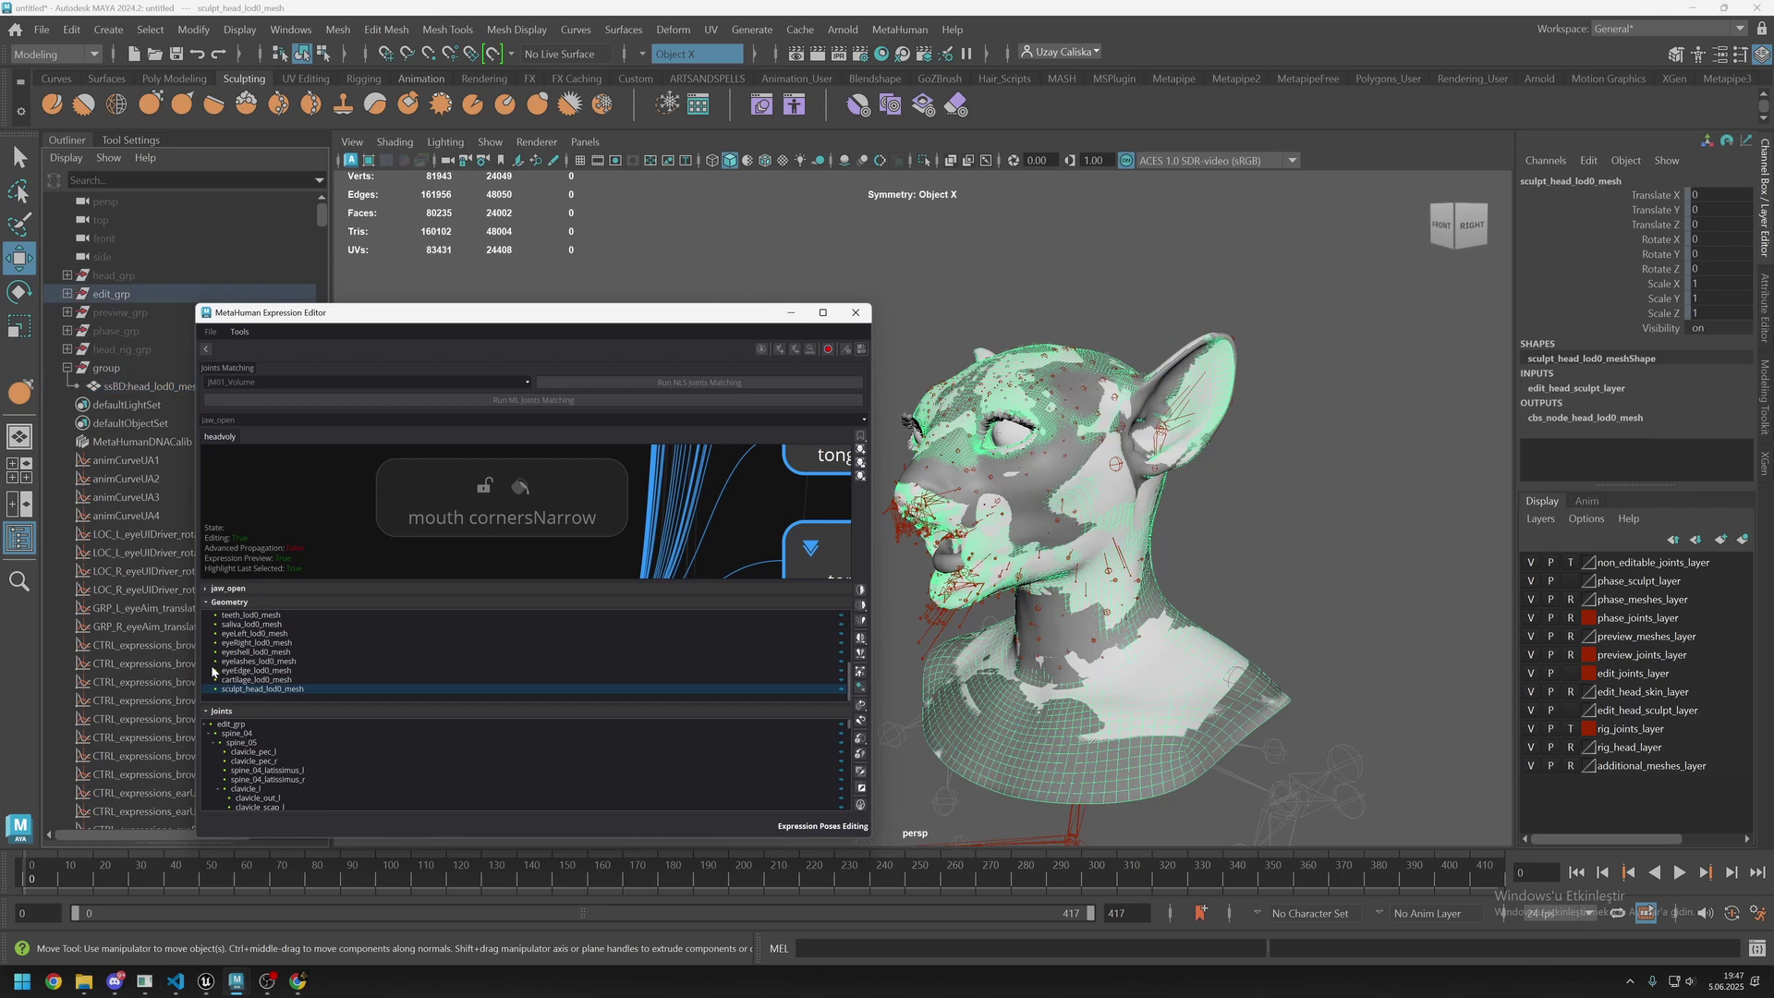
pyautogui.click(67, 294)
pyautogui.click(128, 534)
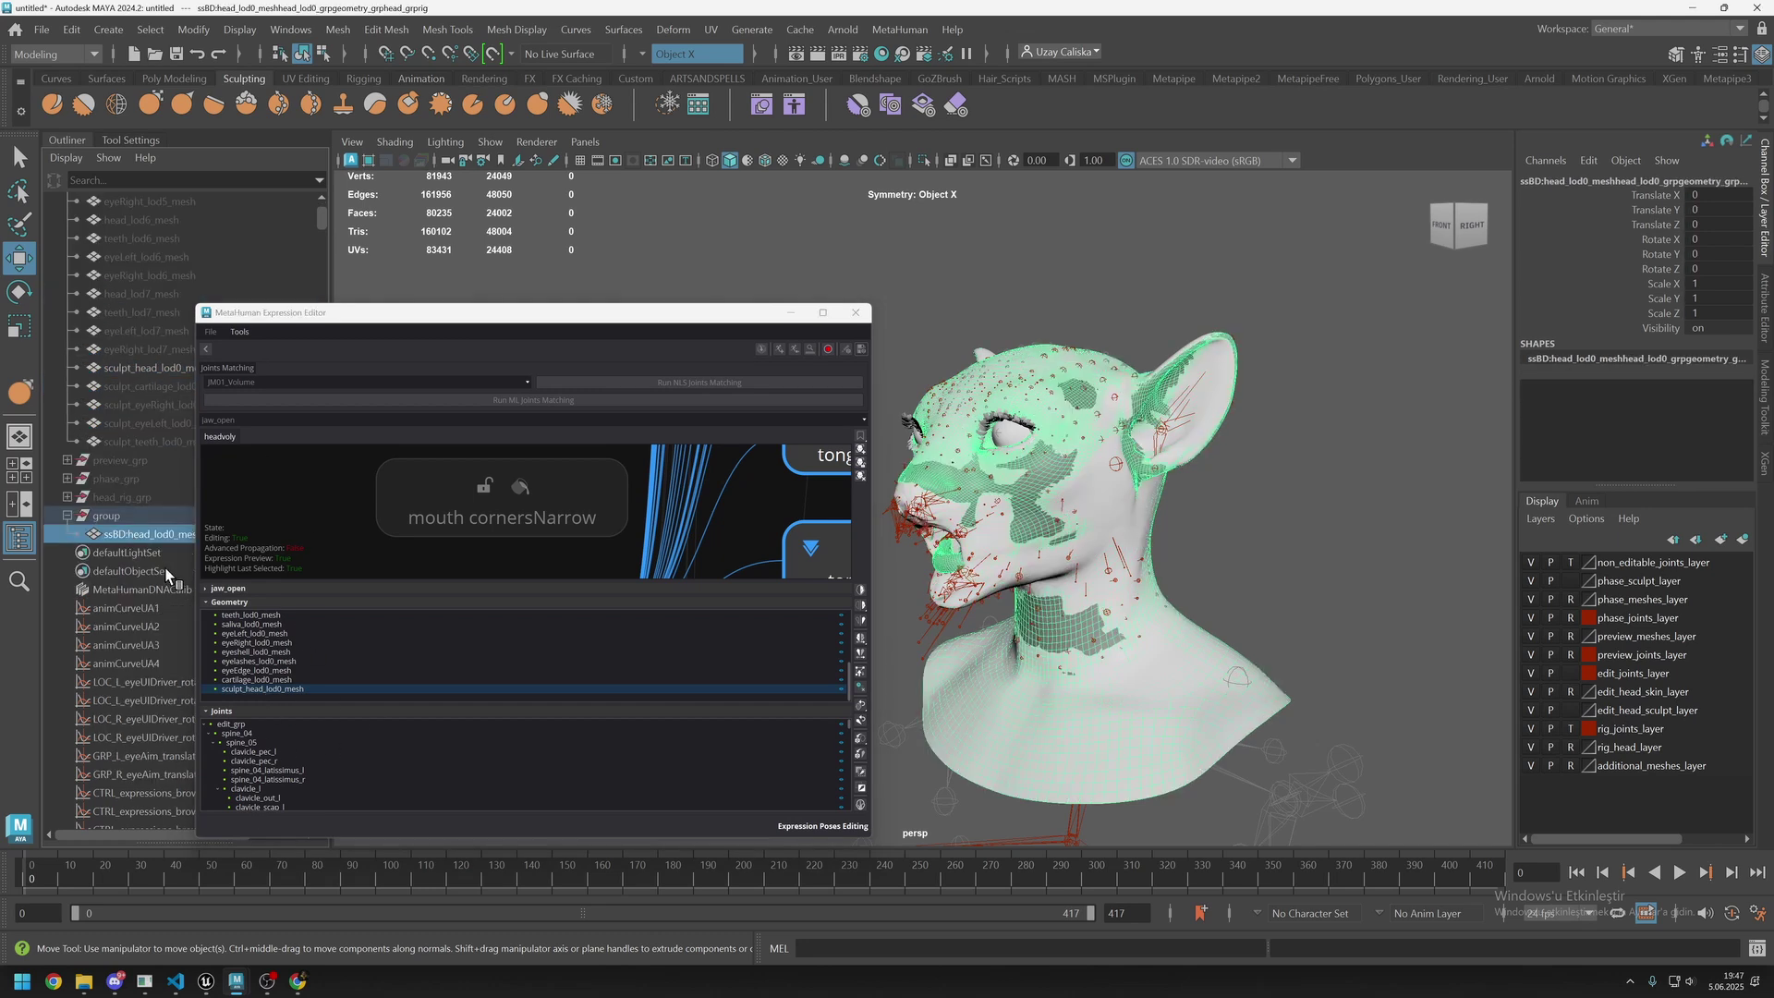
pyautogui.click(120, 367)
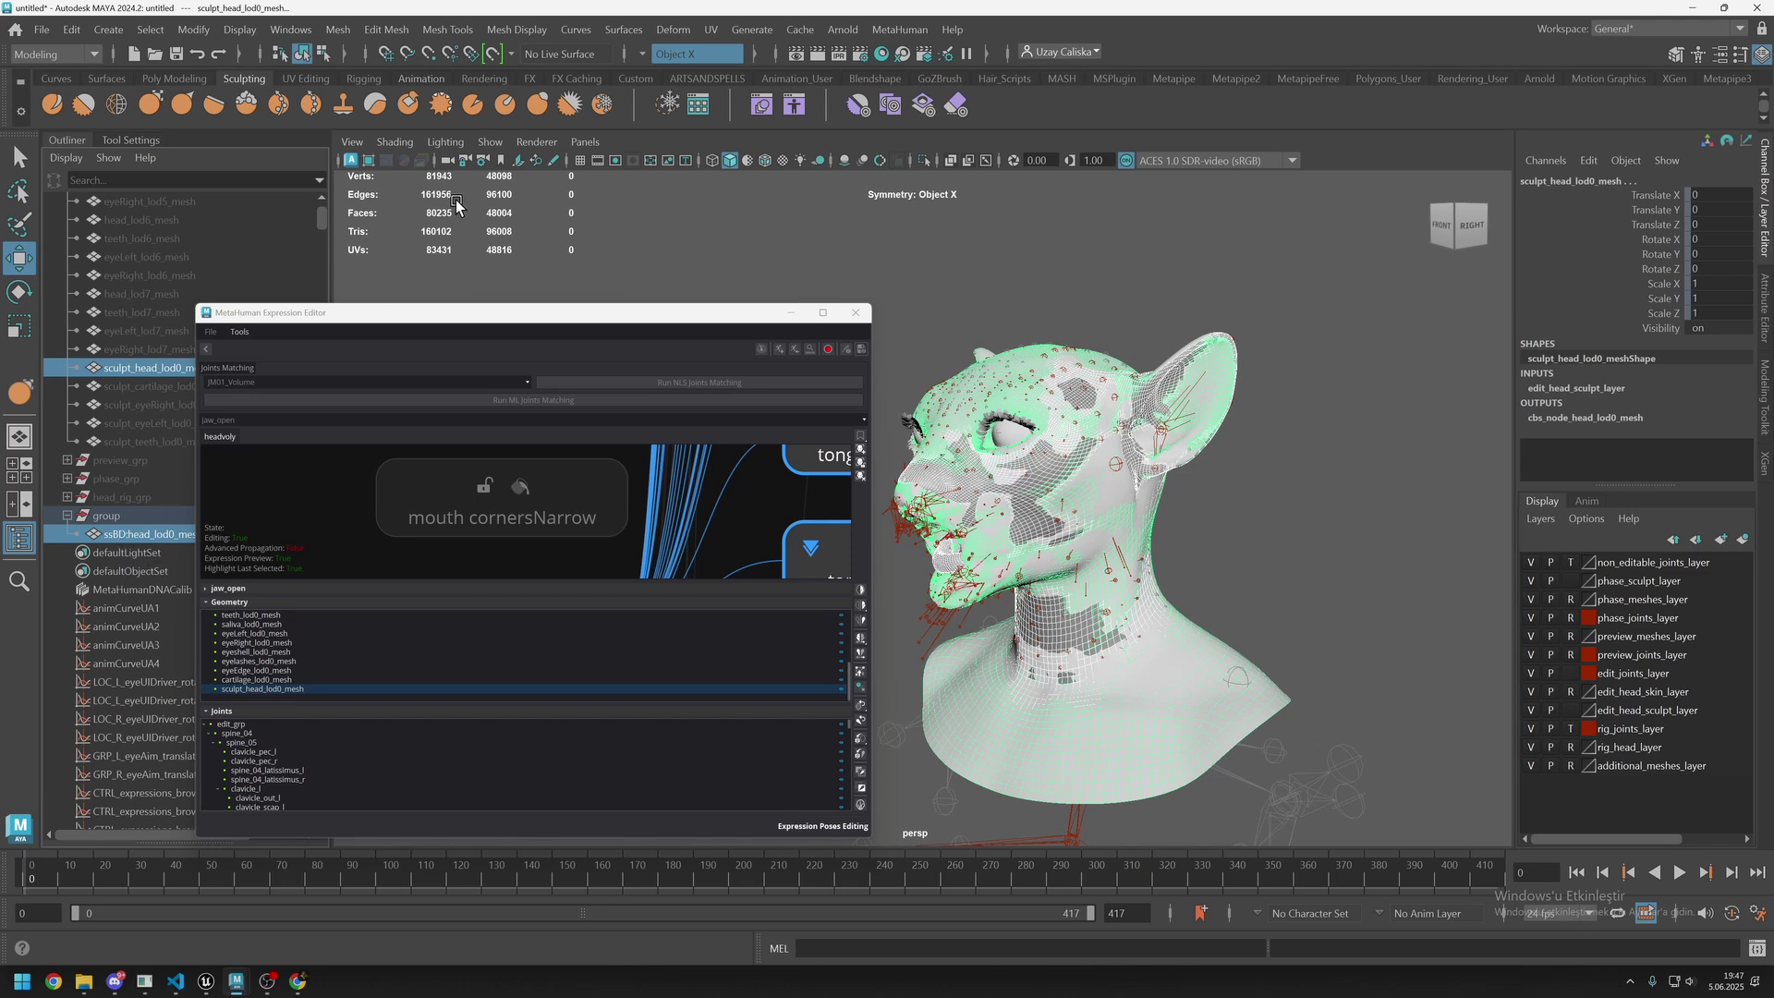
# Apply Transfer Attributes from the ssBD head to sculpt_head_lod0_mesh using UV-space sampling.
pyautogui.click(342, 33)
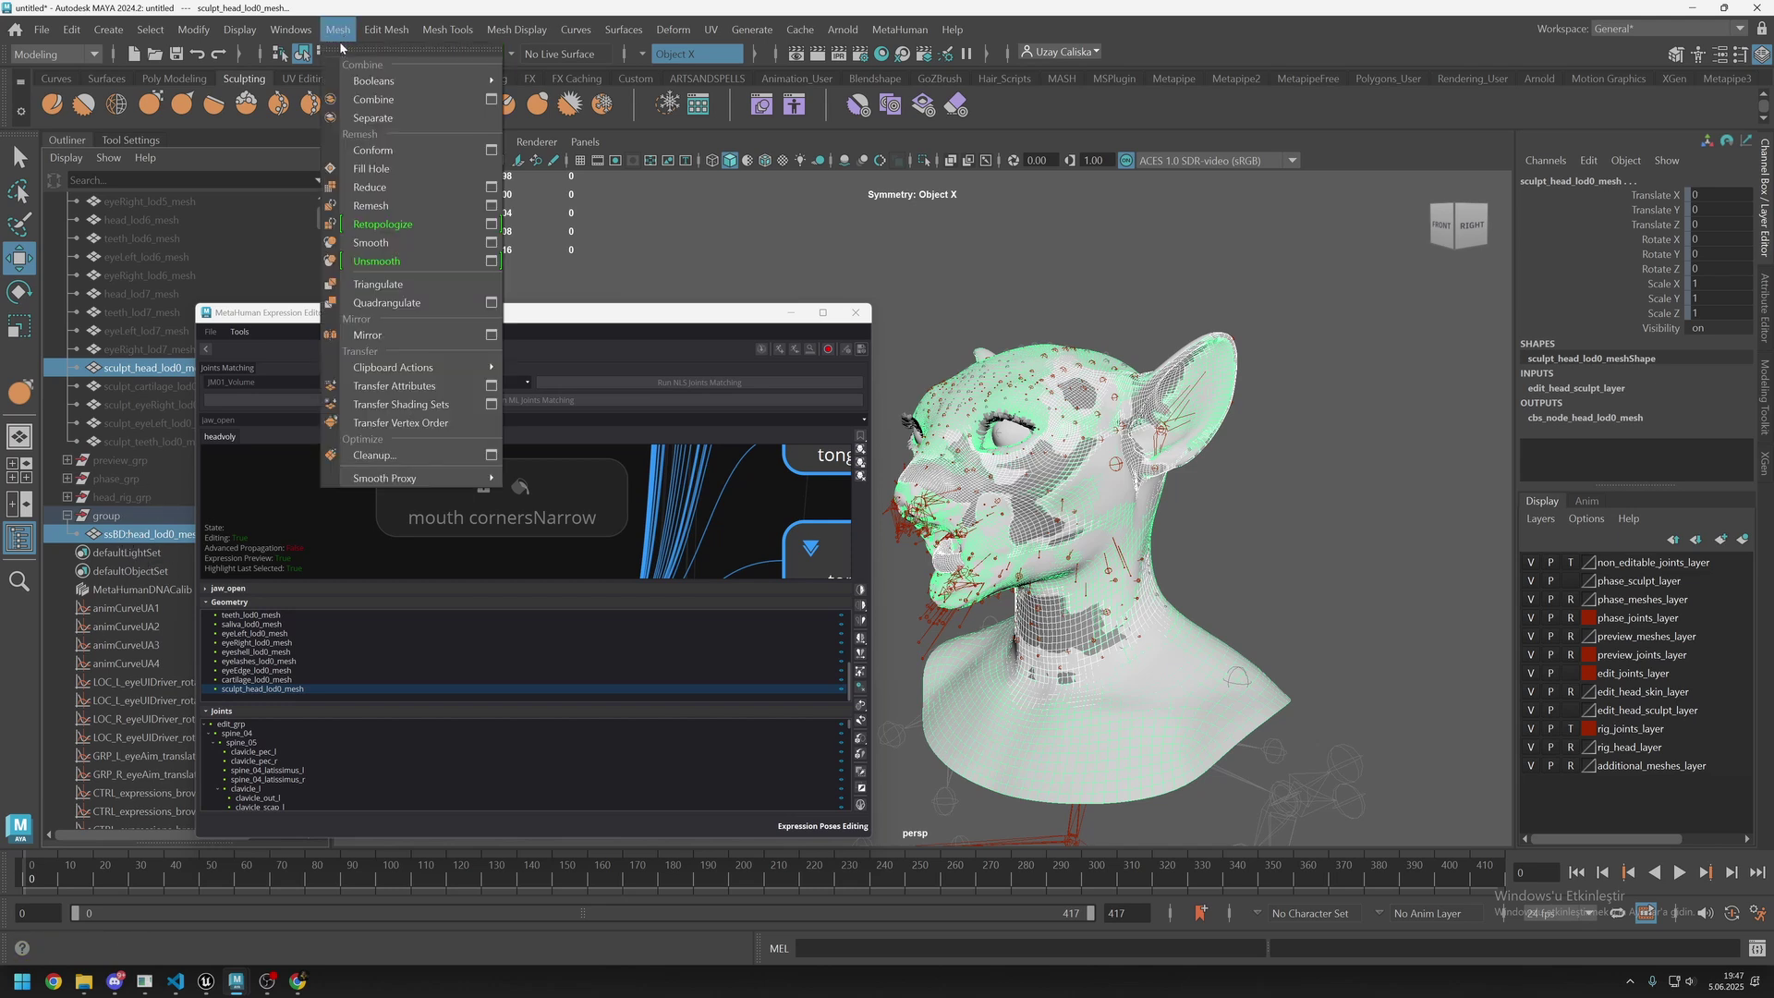
pyautogui.click(490, 386)
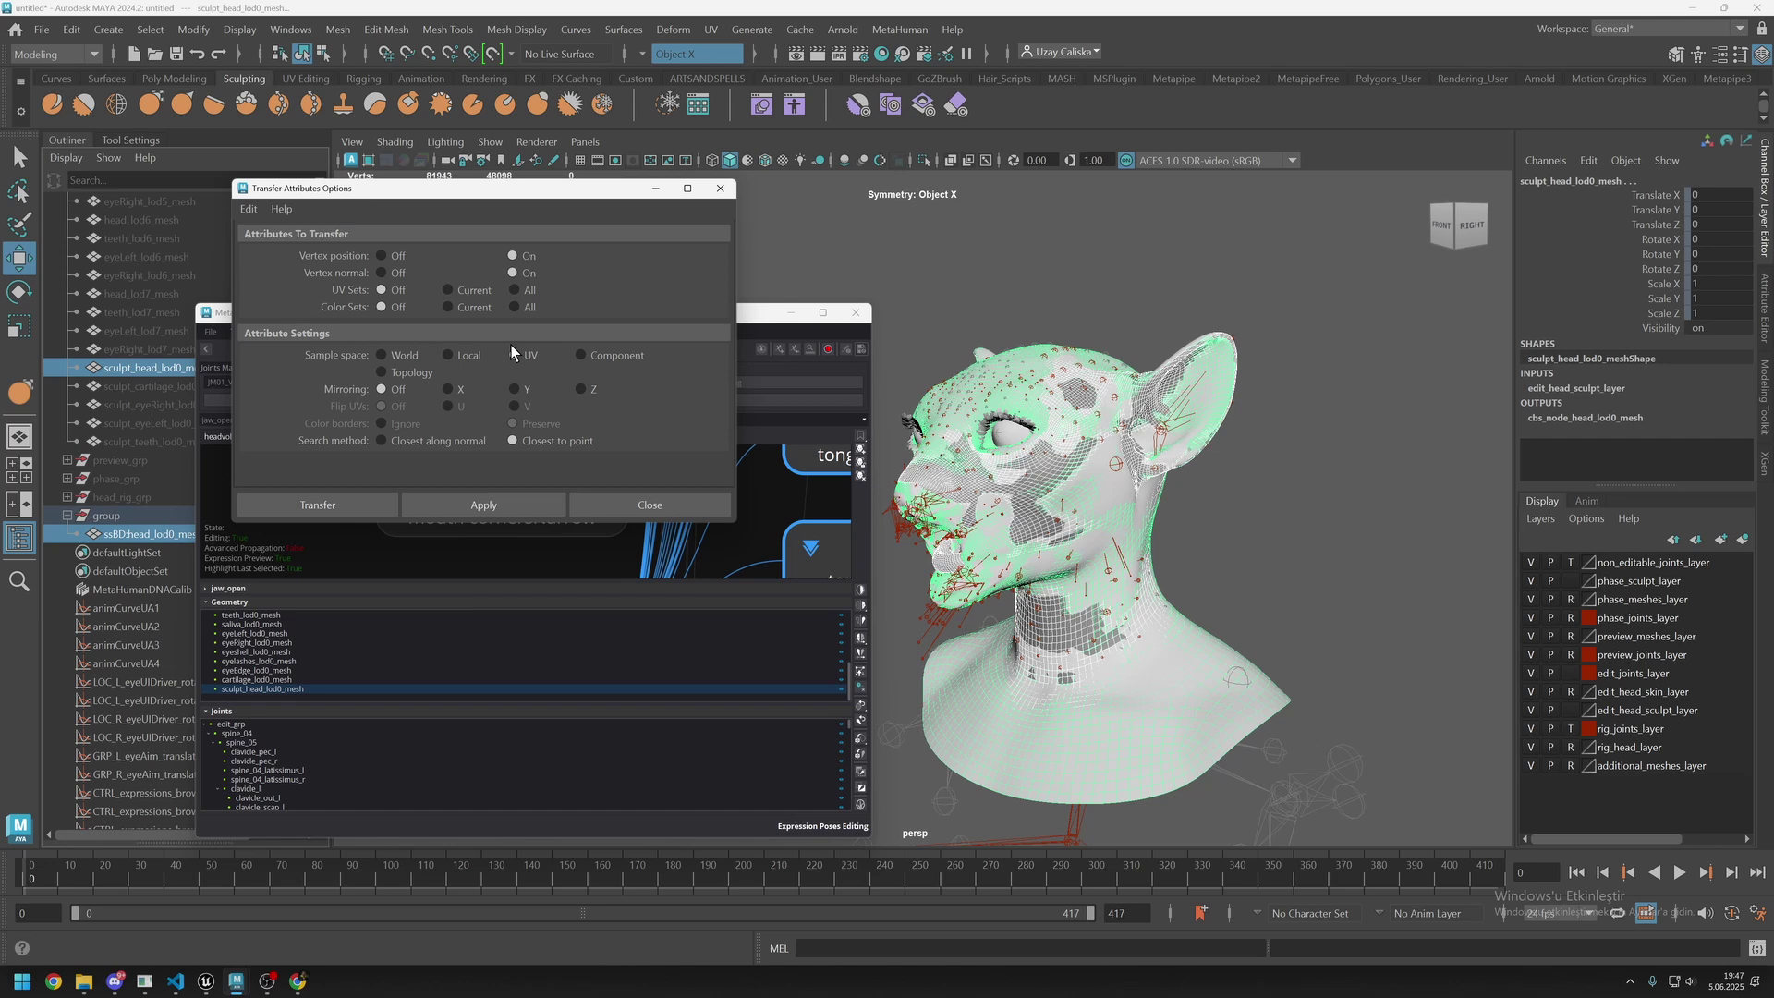
pyautogui.click(483, 503)
pyautogui.click(621, 501)
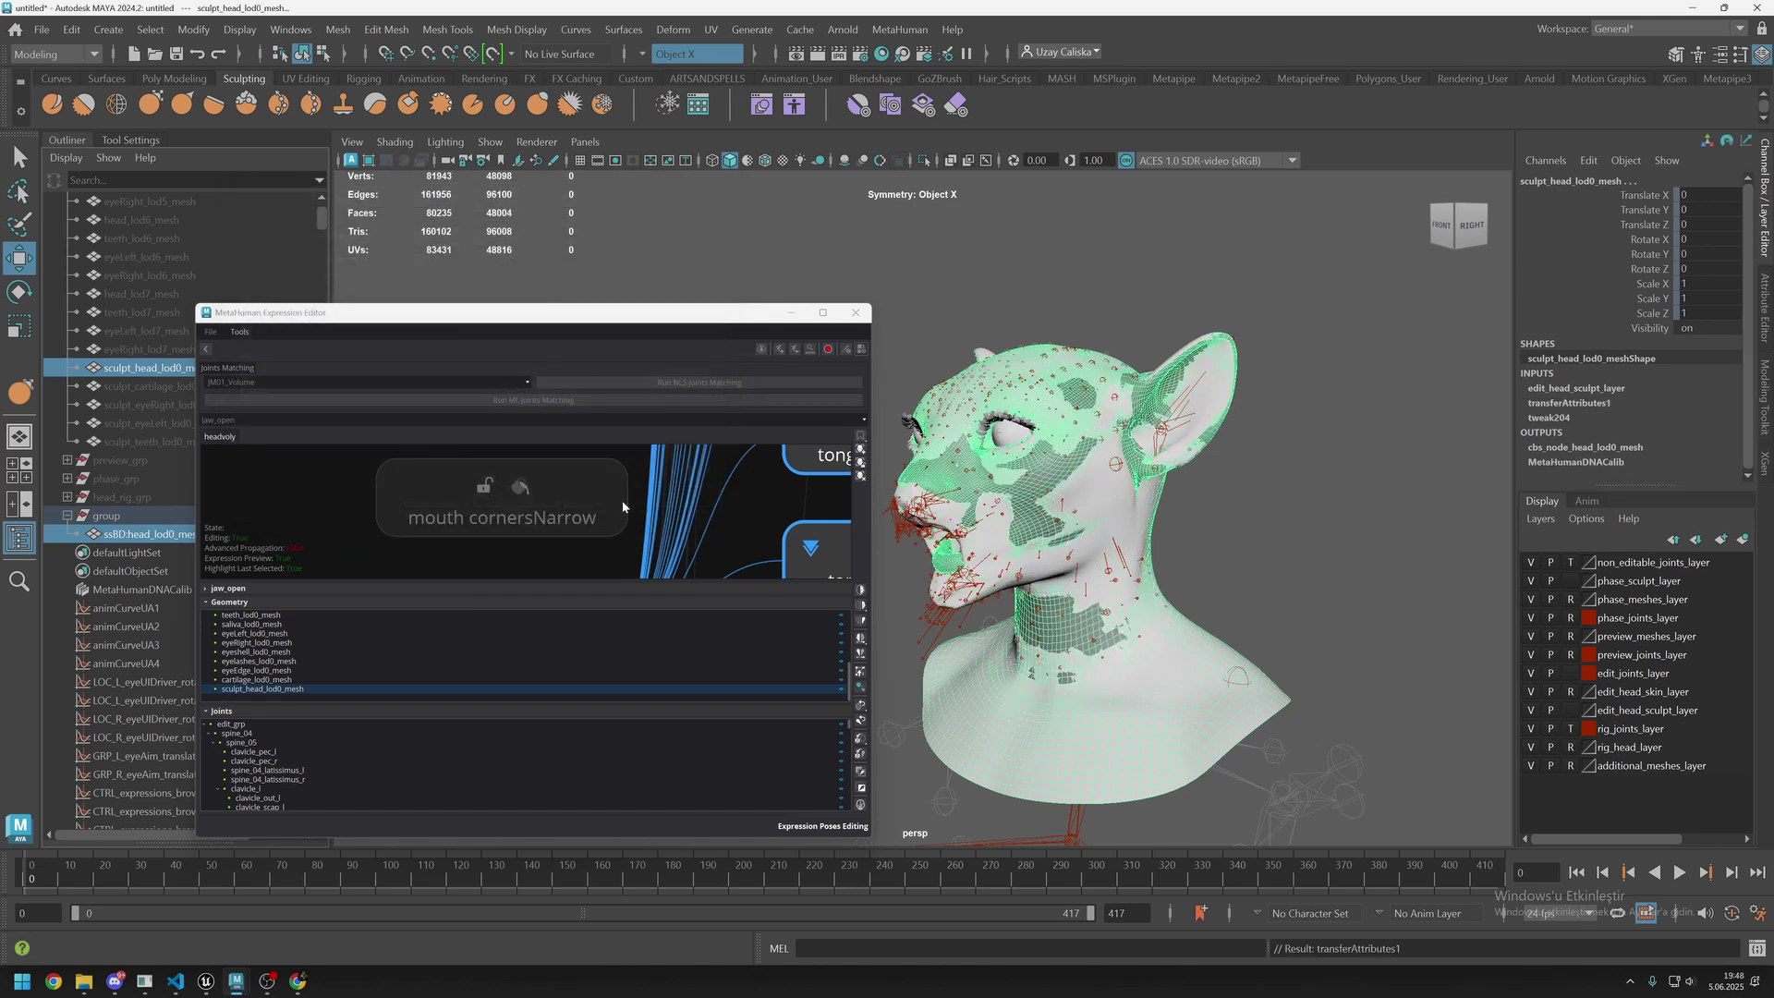
# Hide the ssBD head with Ctrl+H and isolate sculpt_head_lod0_mesh.
pyautogui.click(120, 534)
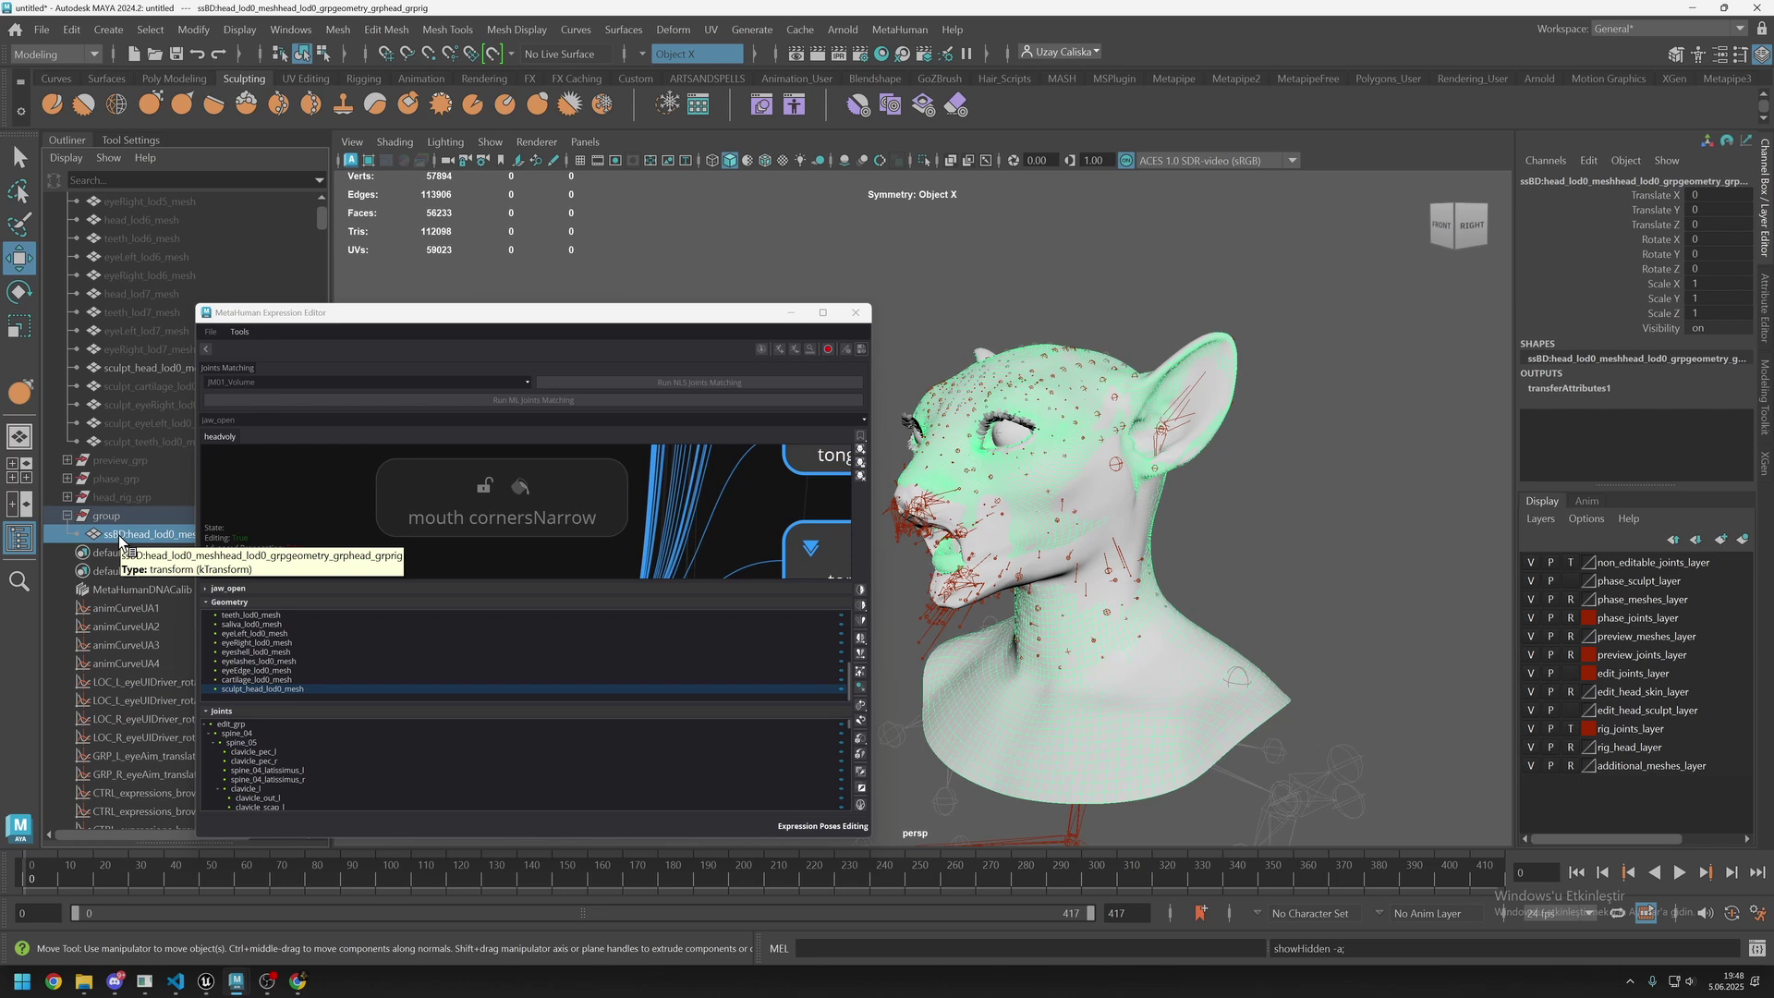
pyautogui.hotkey('ctrl', 'h')
pyautogui.click(122, 367)
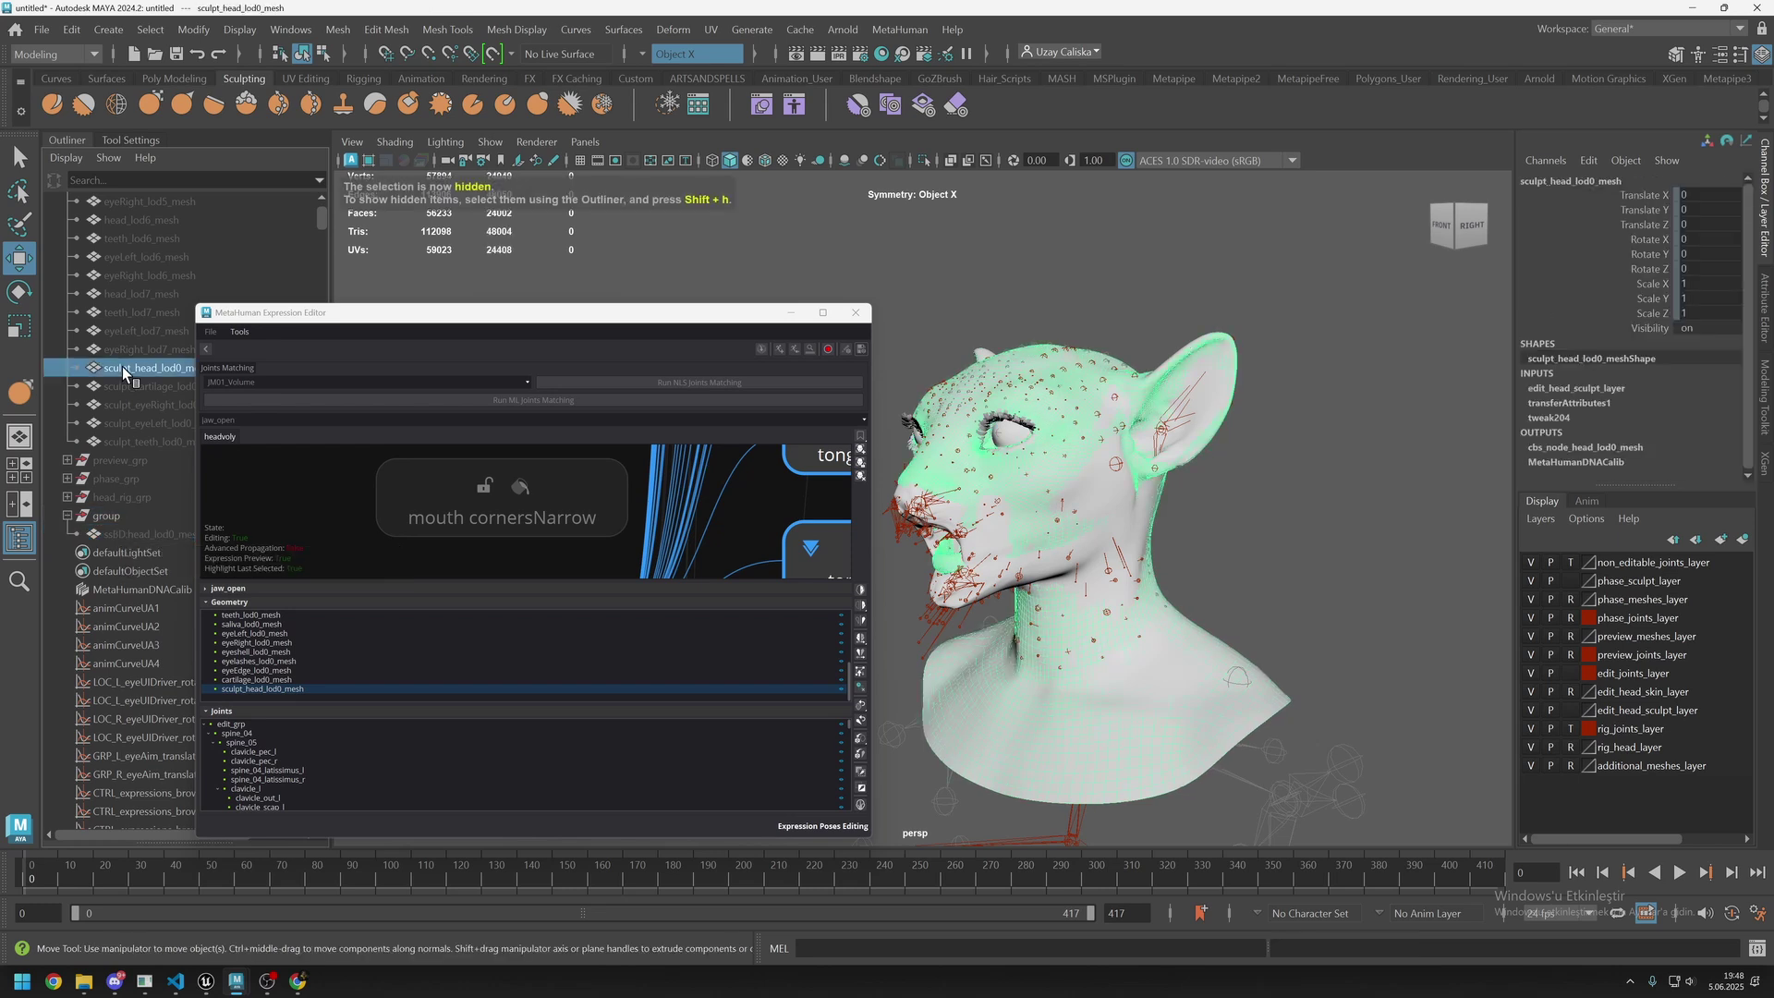
pyautogui.click(923, 160)
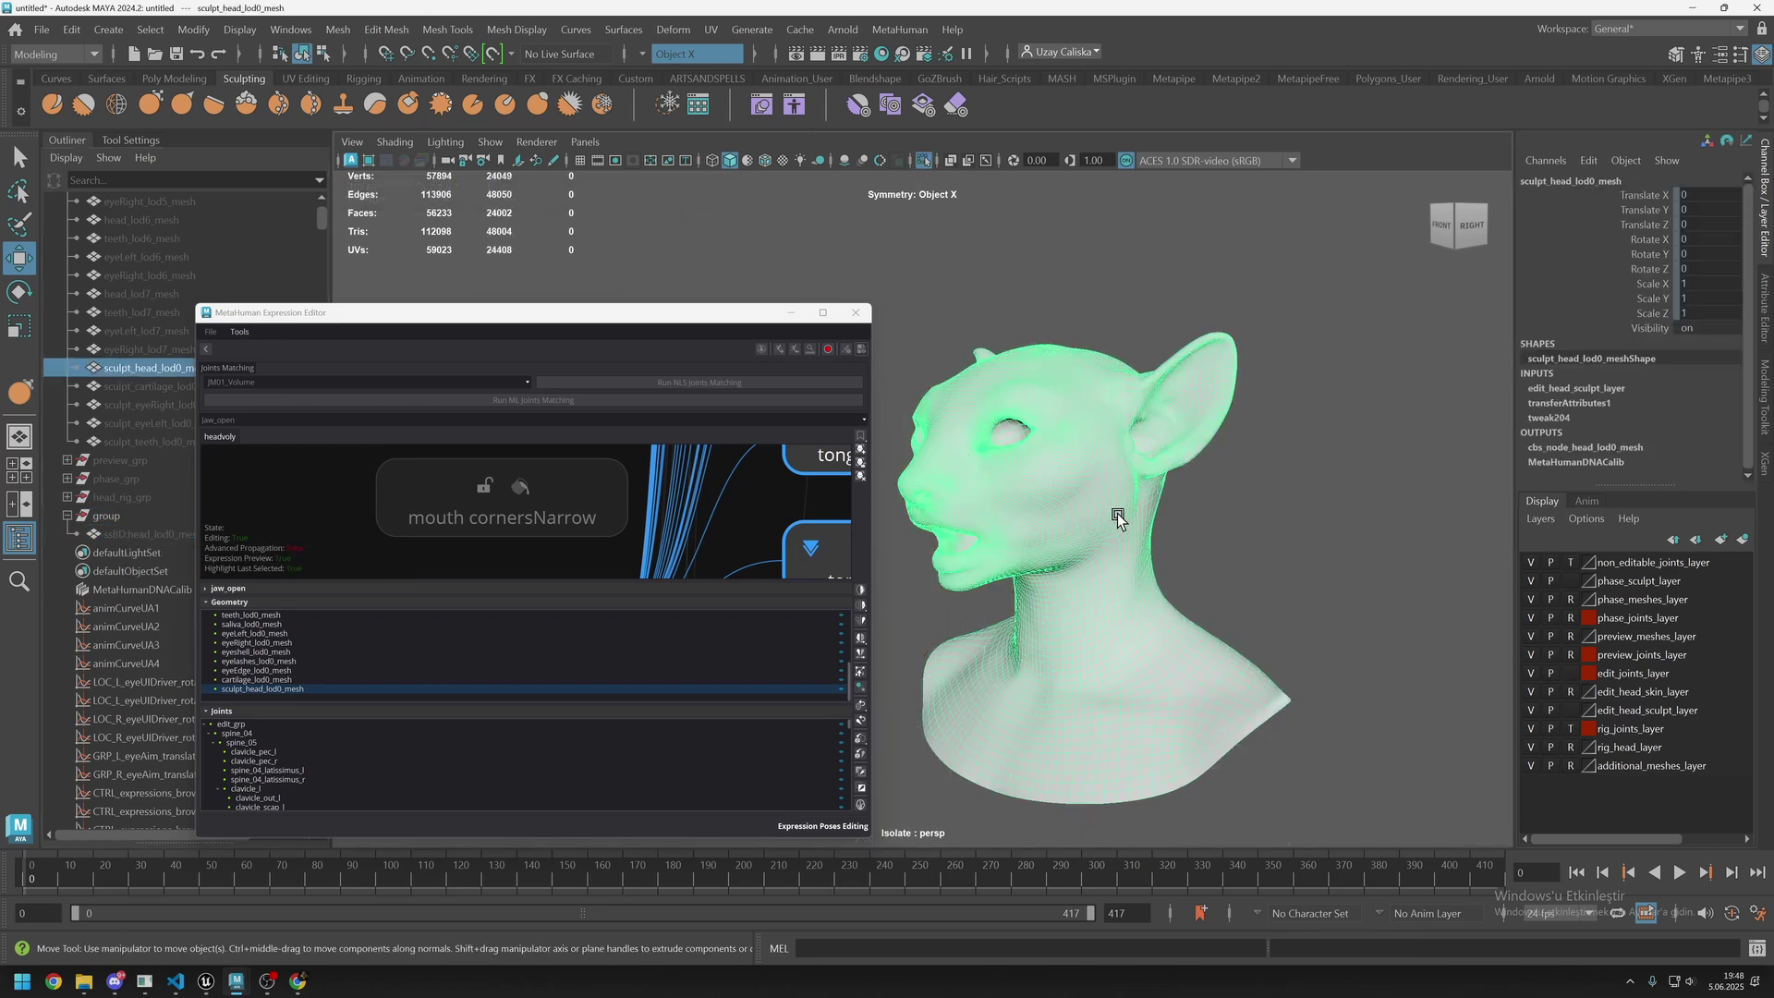
# Pan and dolly in close on the cat head's open-mouthed face.
pyautogui.click(1176, 547)
pyautogui.moveTo(1118, 513)
pyautogui.keyDown('alt'); pyautogui.mouseDown()
pyautogui.moveTo(1173, 545)
pyautogui.moveTo(1155, 594)
pyautogui.mouseUp(); pyautogui.keyUp('alt')
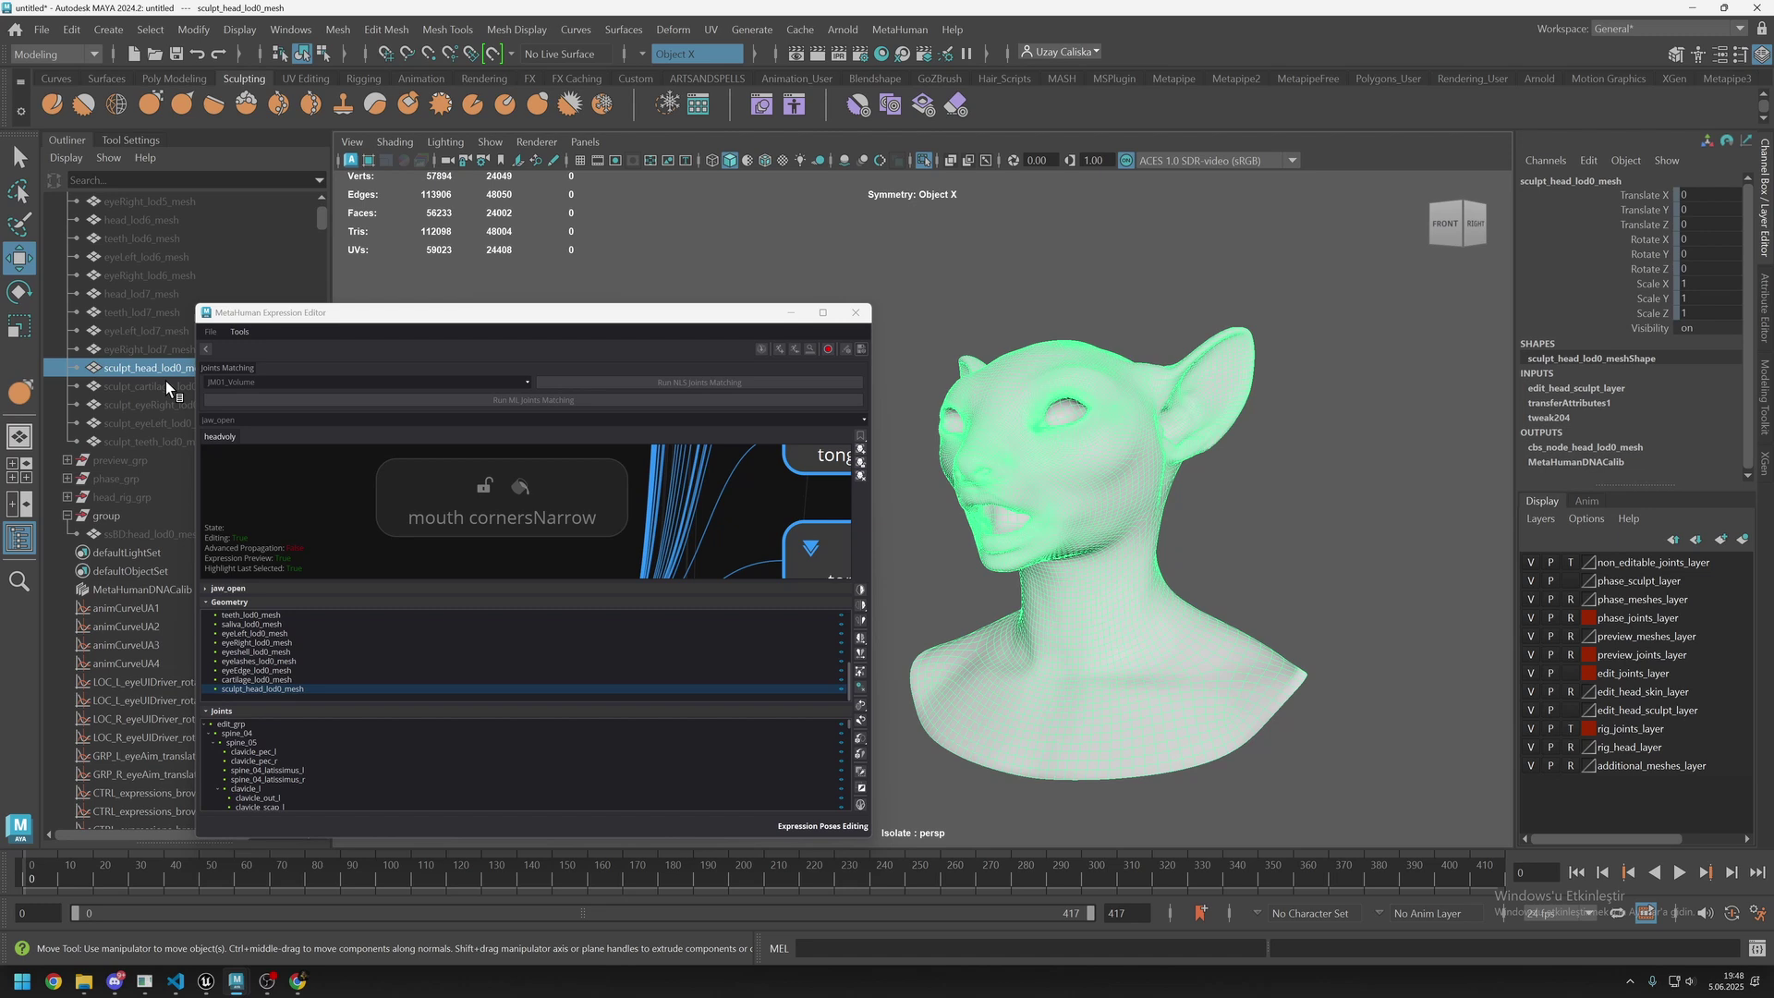
pyautogui.keyDown('alt'); pyautogui.moveTo(1004, 541); pyautogui.dragTo(913, 594, button='middle'); pyautogui.keyUp('alt')
pyautogui.keyDown('alt'); pyautogui.moveTo(914, 594); pyautogui.dragTo(1025, 573, button='right'); pyautogui.keyUp('alt')
pyautogui.keyDown('alt'); pyautogui.moveTo(1026, 573); pyautogui.dragTo(1173, 546, button='middle'); pyautogui.keyUp('alt')
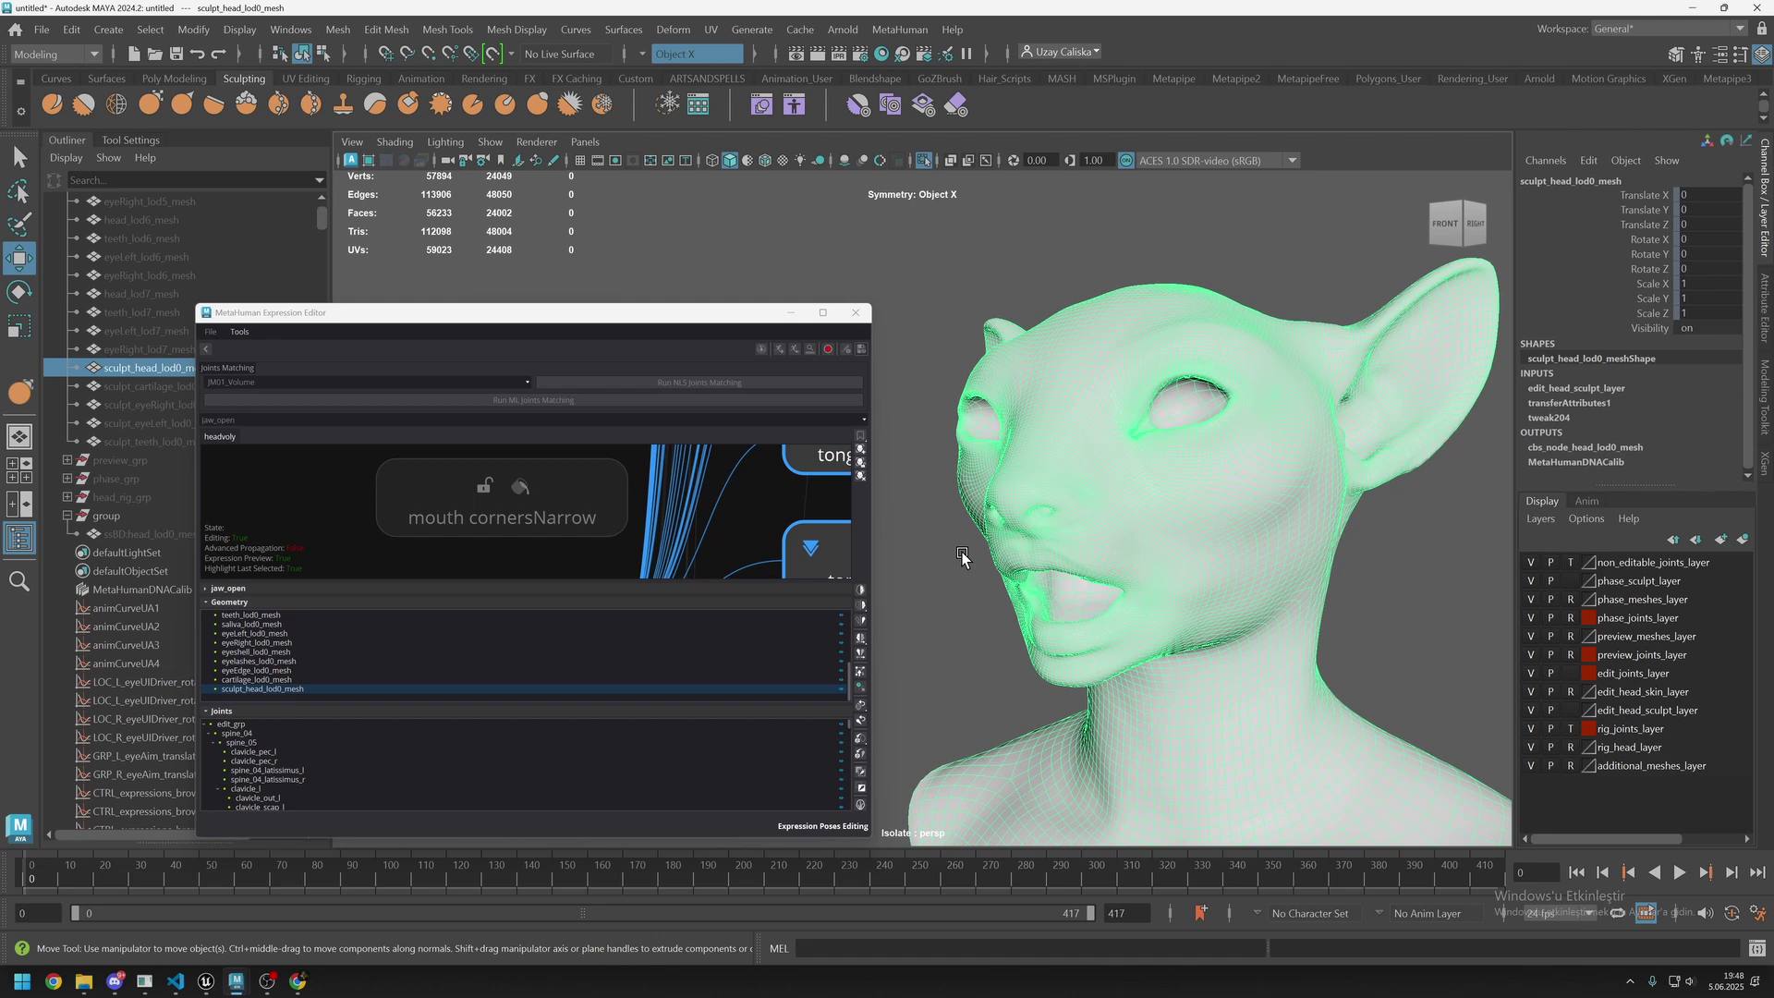
# Turn off Isolate Select and orbit to recentre the bust among its joints.
pyautogui.click(929, 159)
pyautogui.keyDown('alt'); pyautogui.moveTo(1042, 467); pyautogui.dragTo(1085, 504); pyautogui.keyUp('alt')
pyautogui.keyDown('alt'); pyautogui.moveTo(1085, 505); pyautogui.dragTo(1049, 526, button='middle'); pyautogui.keyUp('alt')
pyautogui.keyDown('alt'); pyautogui.moveTo(1049, 527); pyautogui.dragTo(1147, 575); pyautogui.keyUp('alt')
pyautogui.keyDown('alt'); pyautogui.moveTo(1147, 575); pyautogui.dragTo(1125, 517, button='middle'); pyautogui.keyUp('alt')
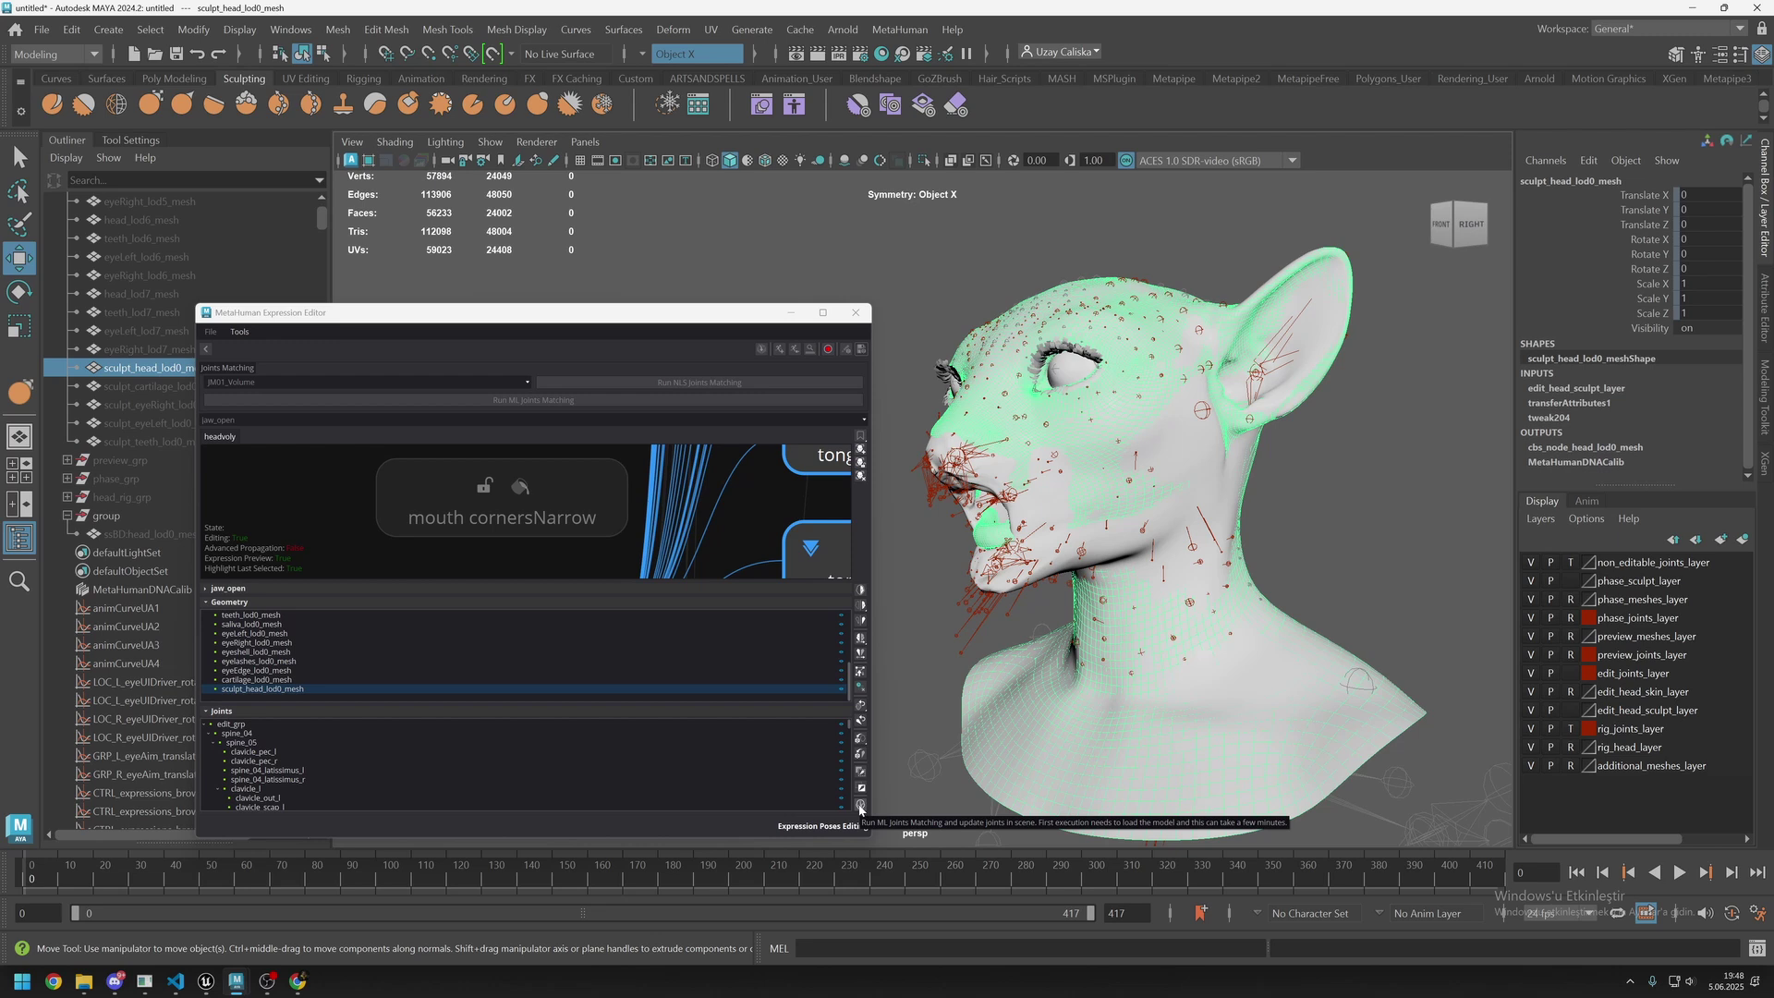
# Run ML Joints Matching and orbit round to the front of the face.
pyautogui.click(860, 806)
pyautogui.scroll(5, 1072, 573)
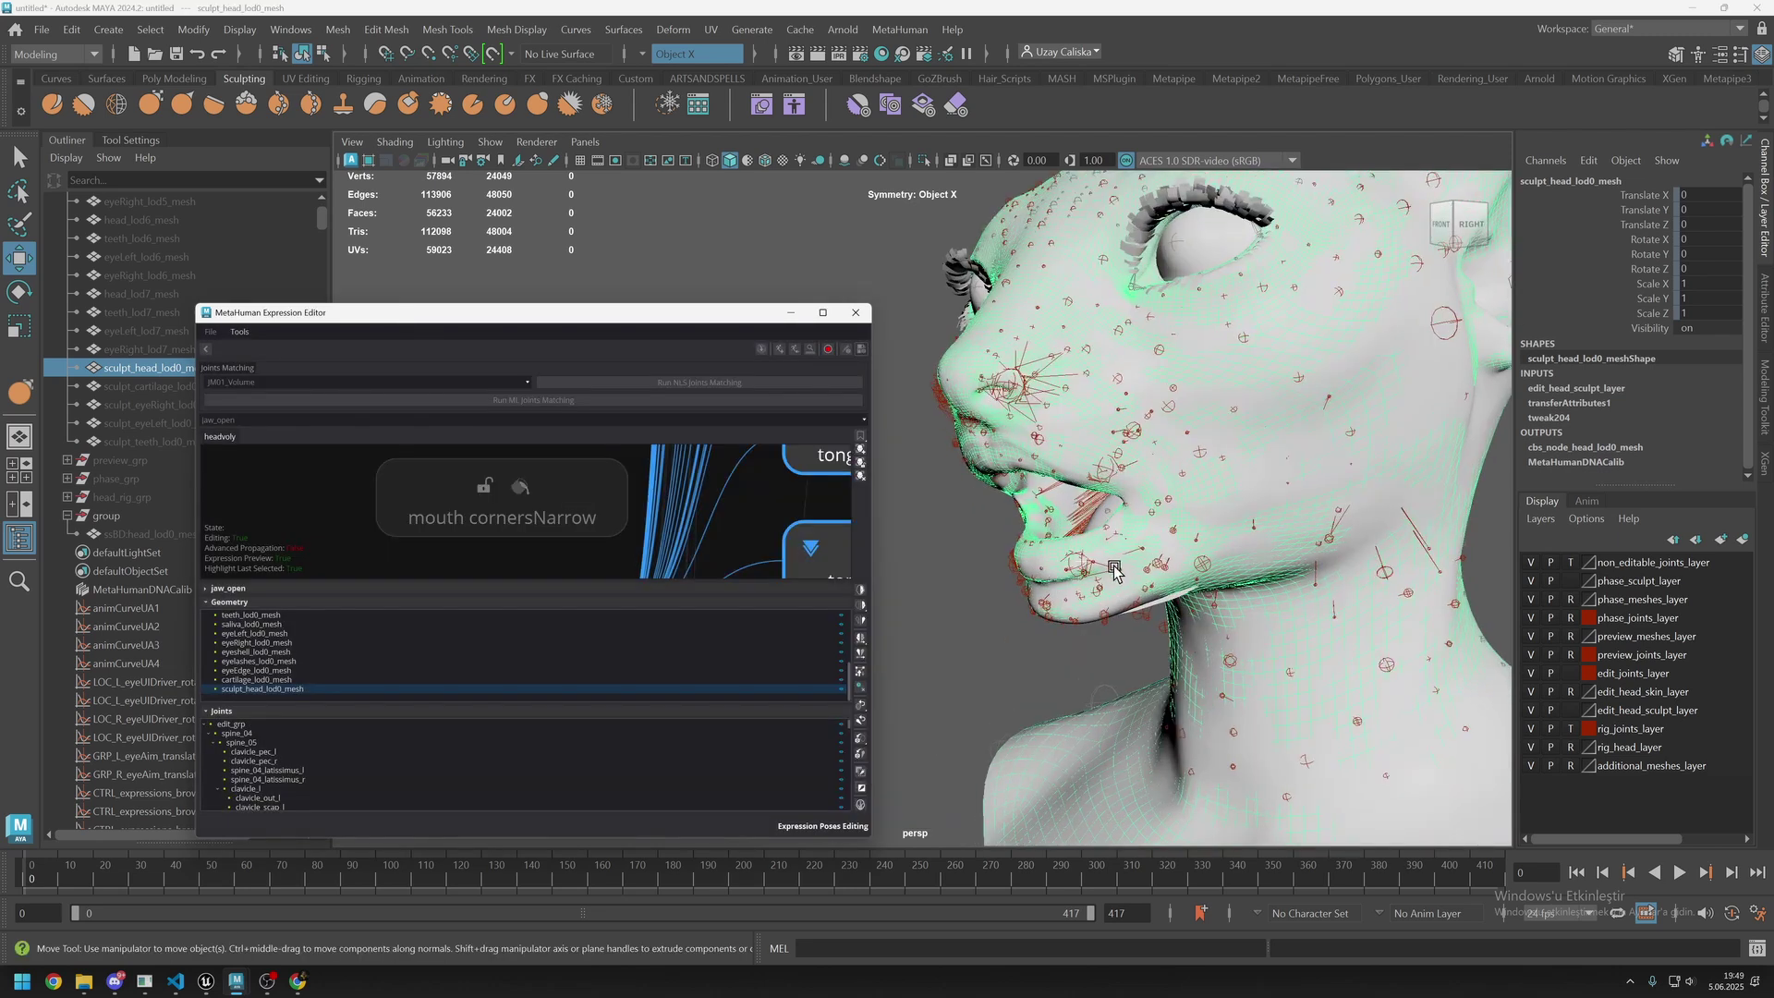
pyautogui.keyDown('alt'); pyautogui.moveTo(1065, 676); pyautogui.dragTo(1123, 638); pyautogui.keyUp('alt')
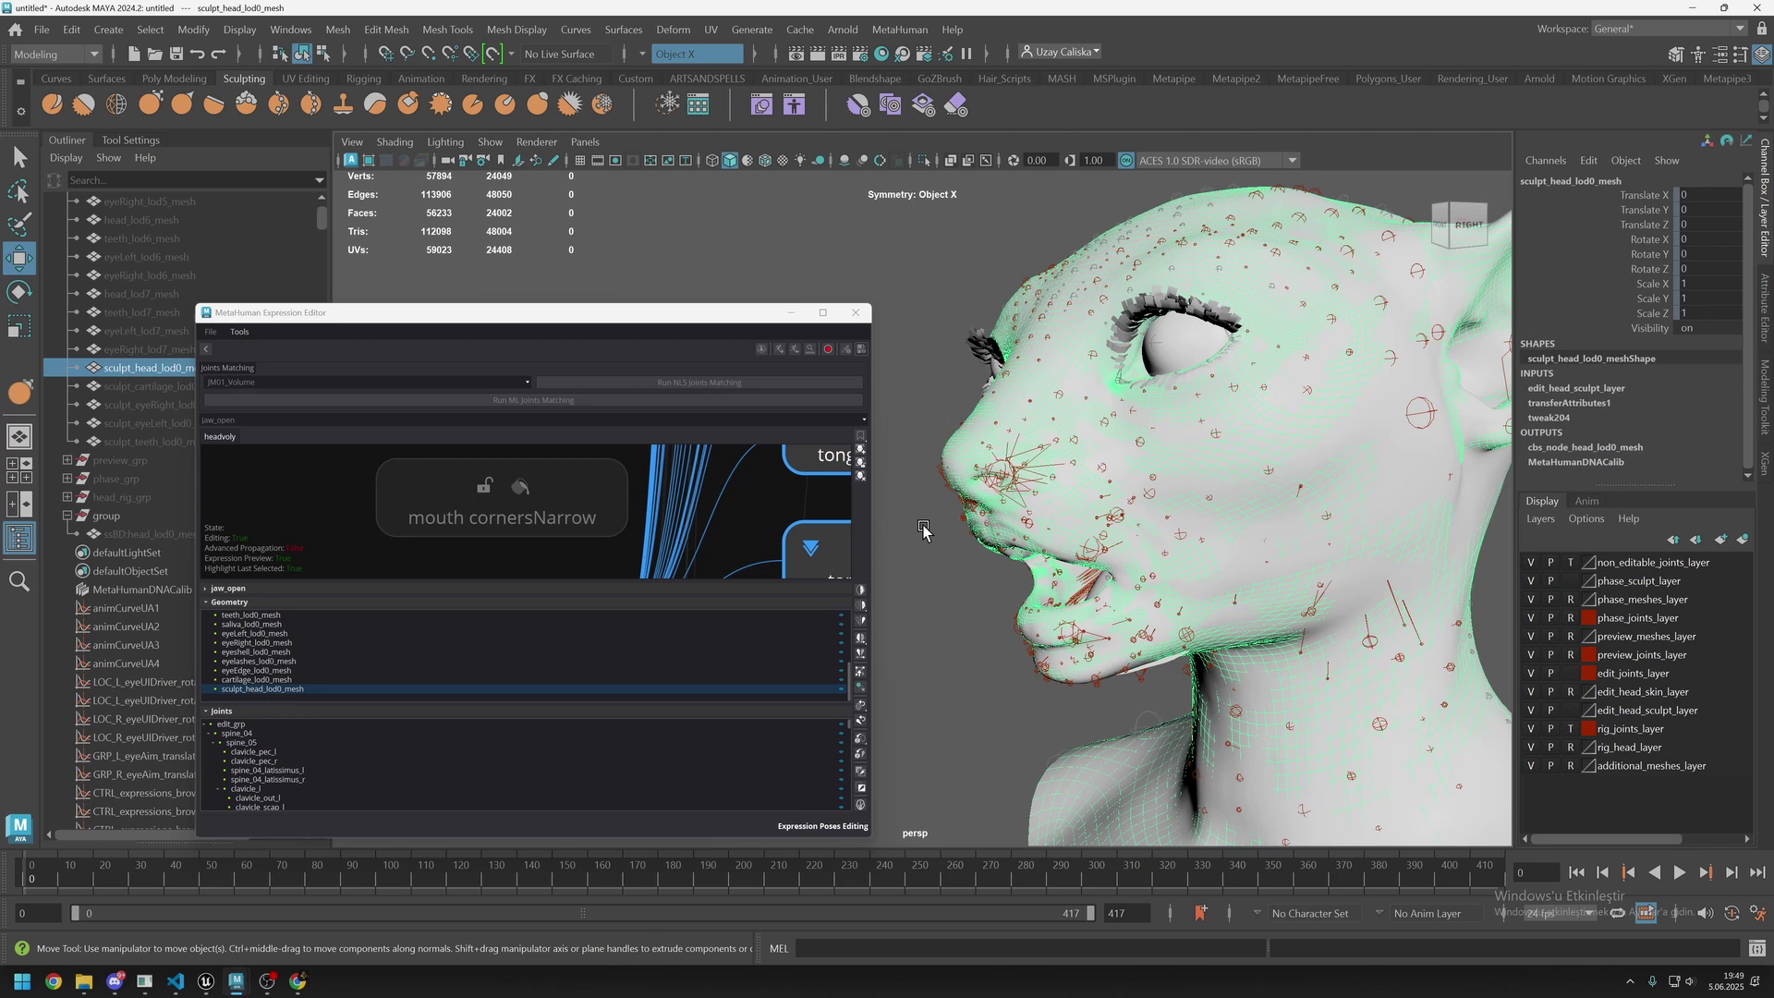
# Record the jaw open expression by lowering CTRL_C_jaw, testing the mouth opening and closing.
pyautogui.click(828, 352)
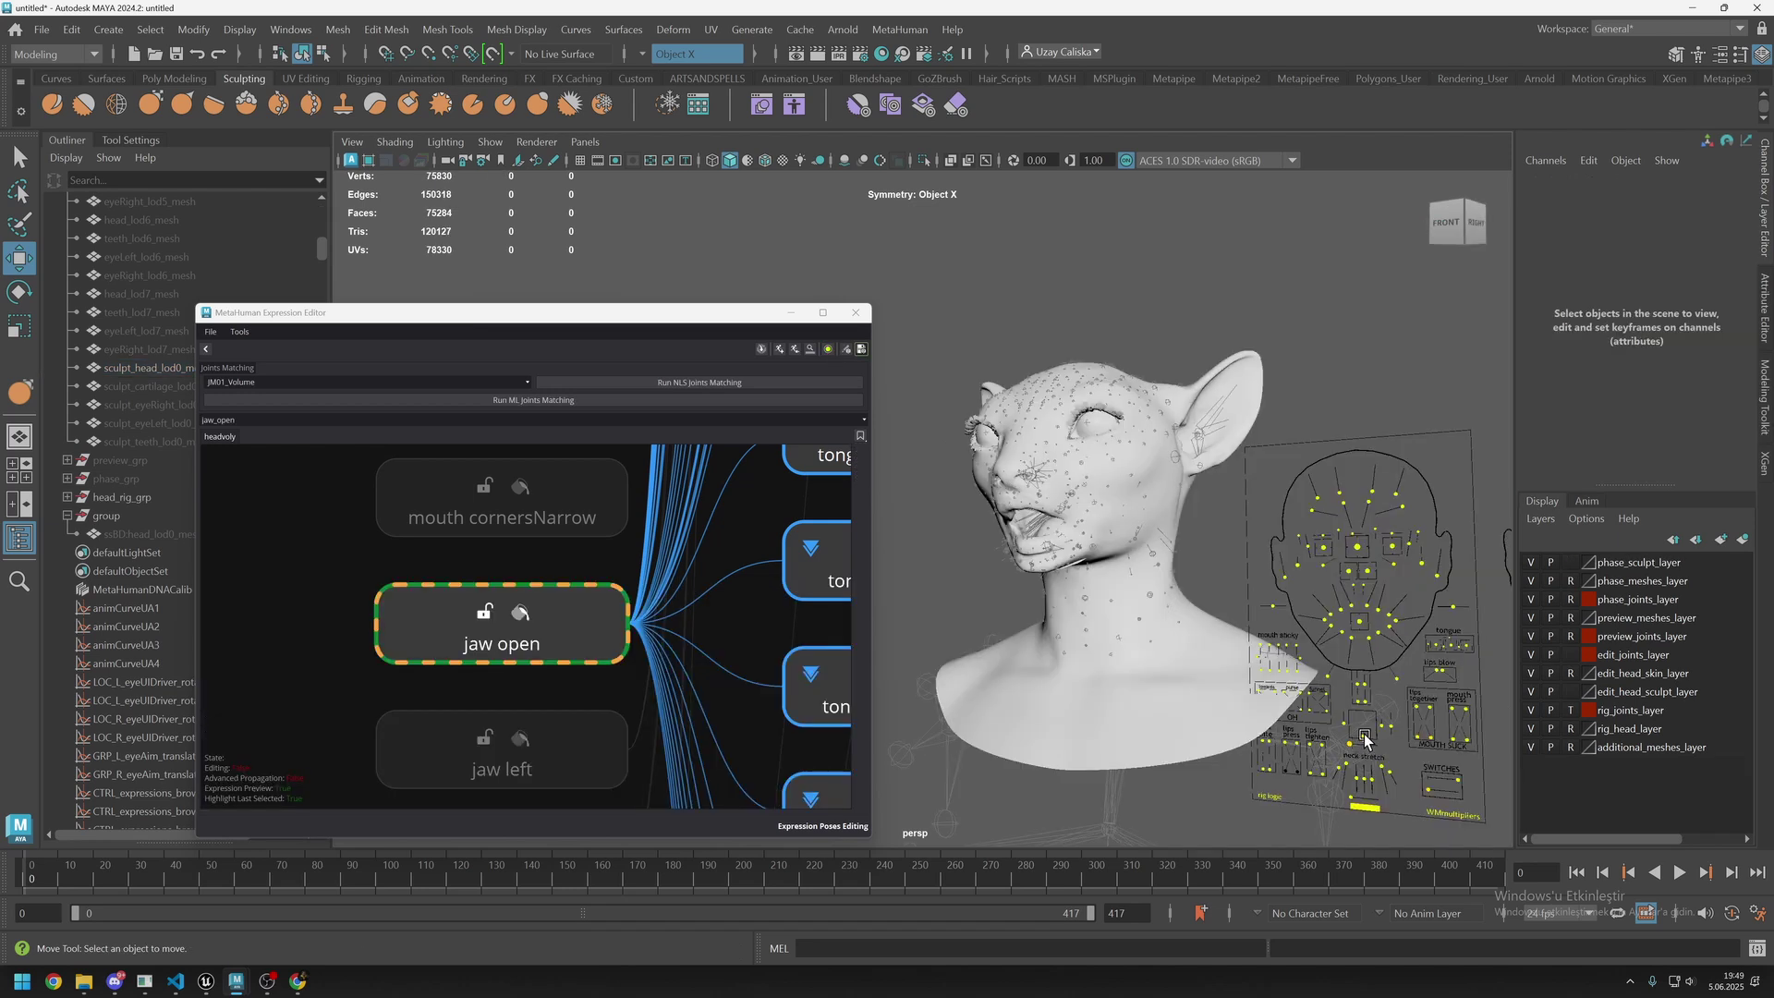
pyautogui.click(1363, 760)
pyautogui.moveTo(1363, 759); pyautogui.dragTo(1368, 919)
pyautogui.keyDown('alt'); pyautogui.moveTo(1280, 785); pyautogui.dragTo(1327, 647); pyautogui.keyUp('alt')
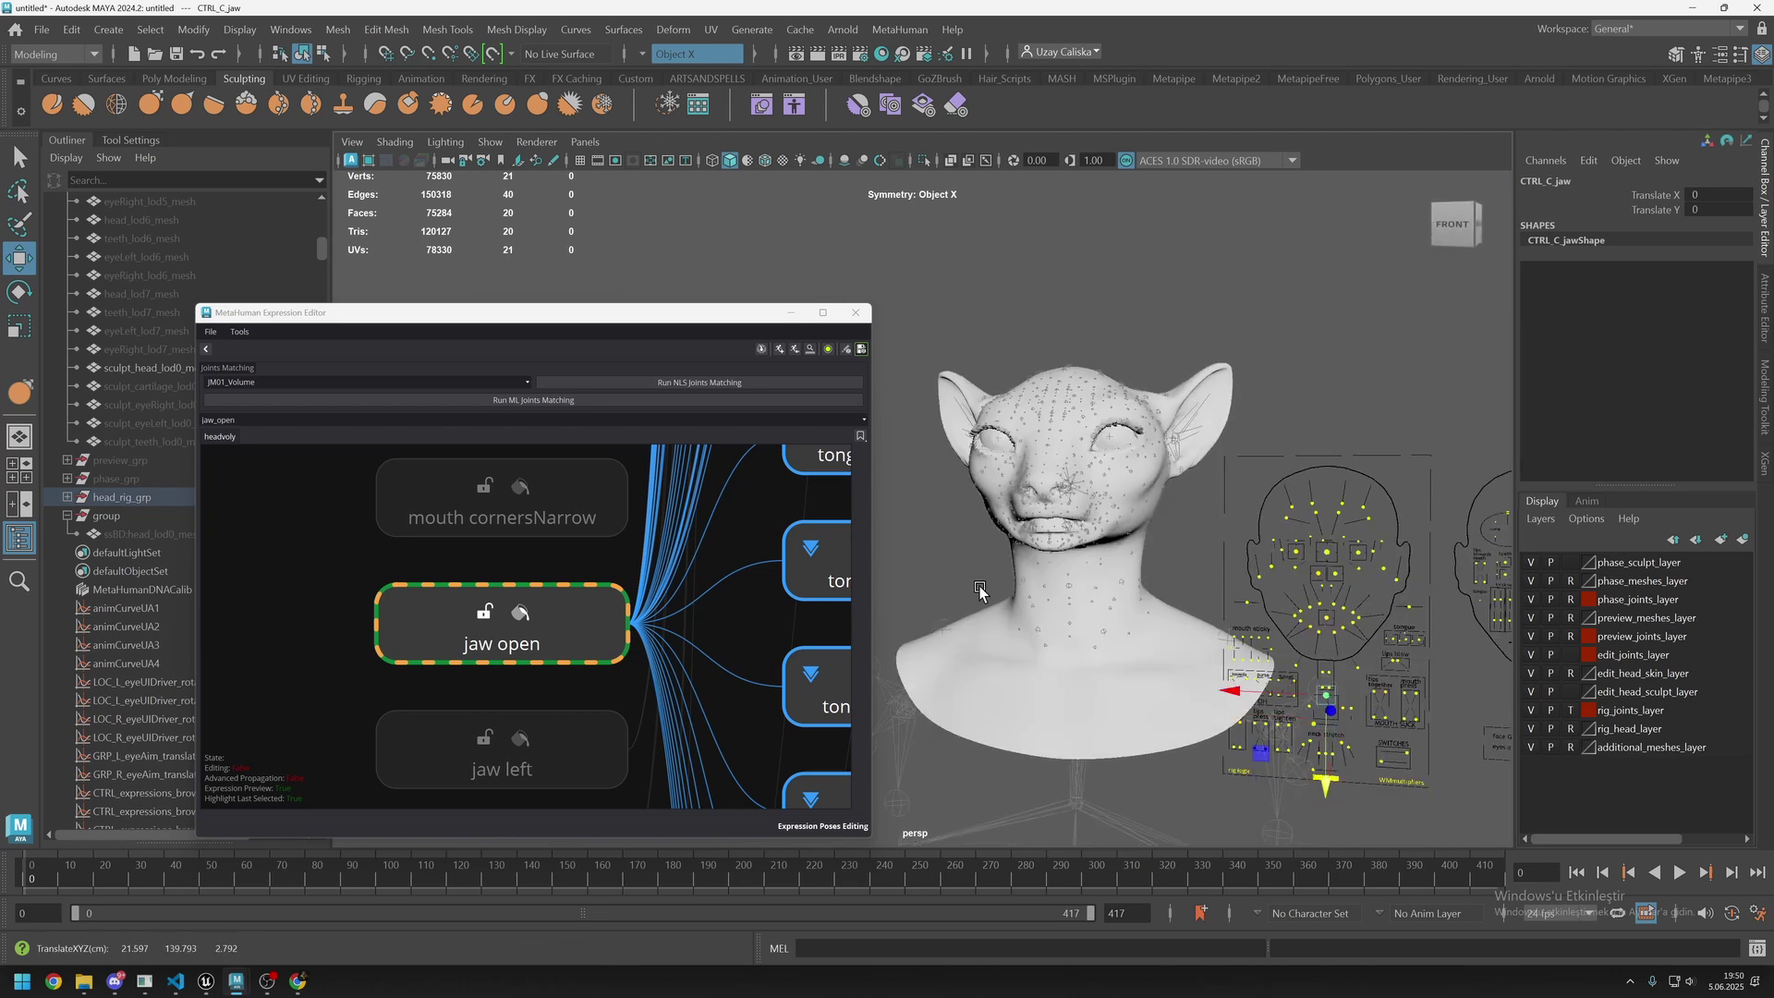
pyautogui.click(916, 561)
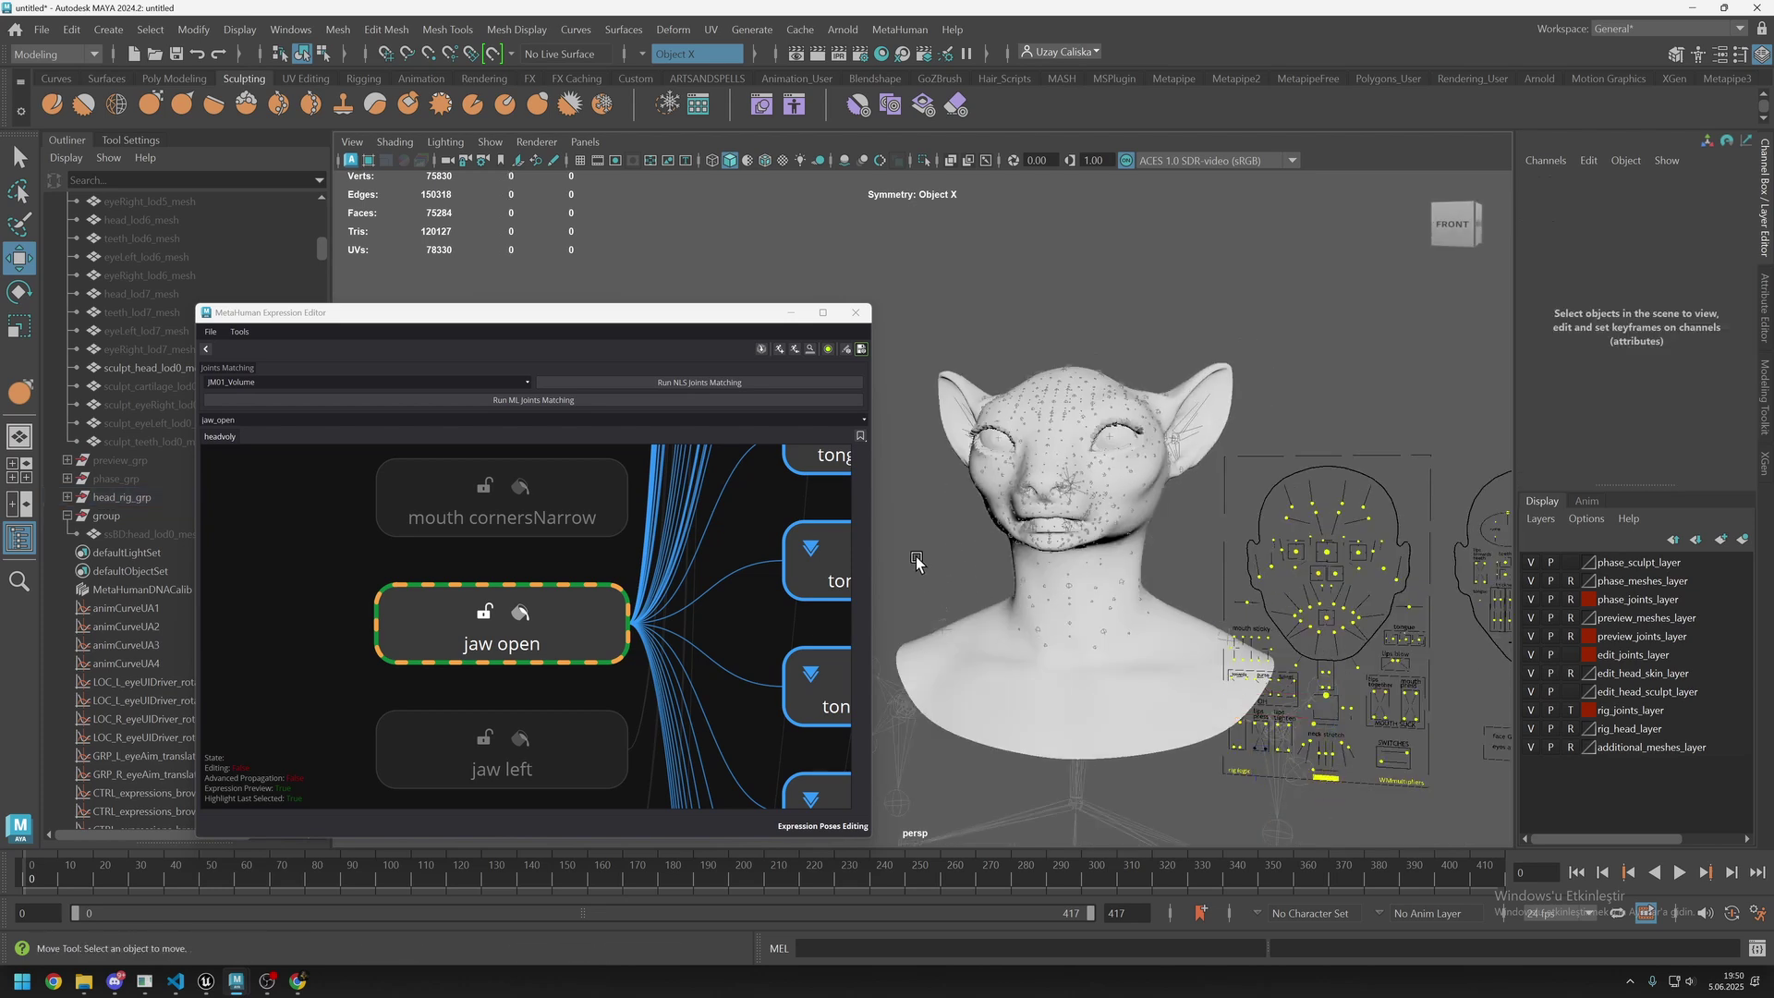
# Update the MetaHuman DNA from the scene and save it over headvoly2.dna.
pyautogui.click(847, 351)
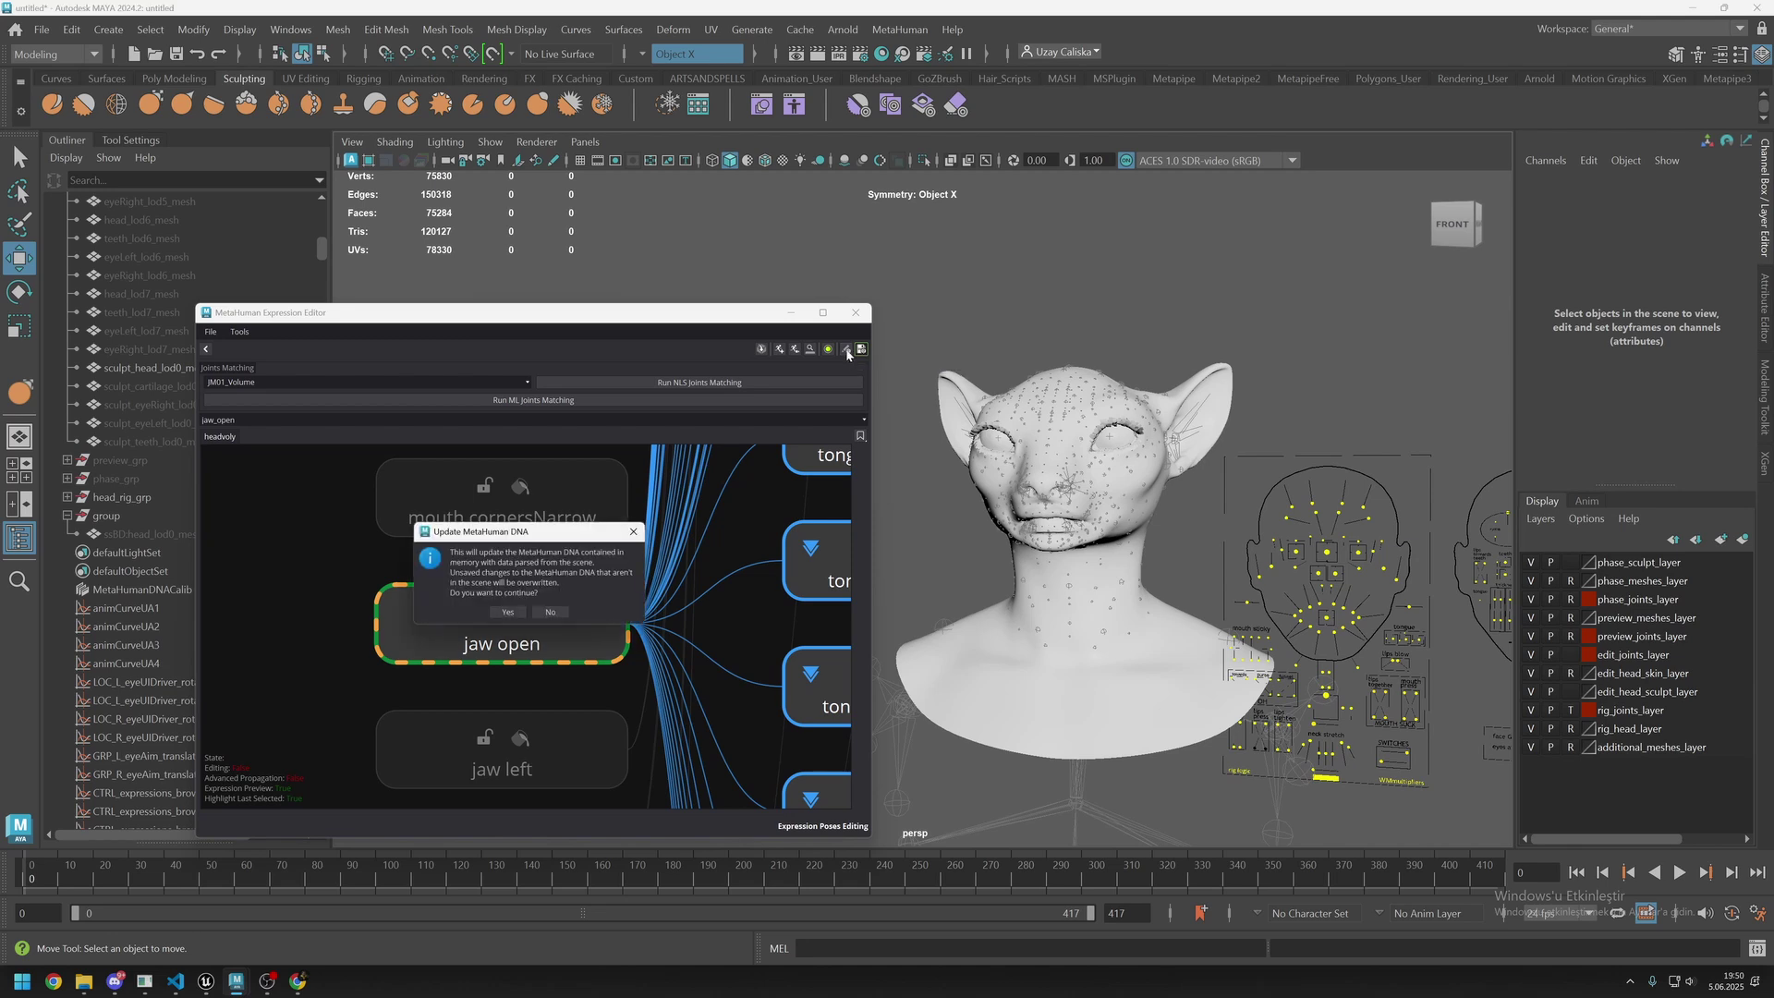
pyautogui.click(505, 611)
pyautogui.doubleClick(566, 572)
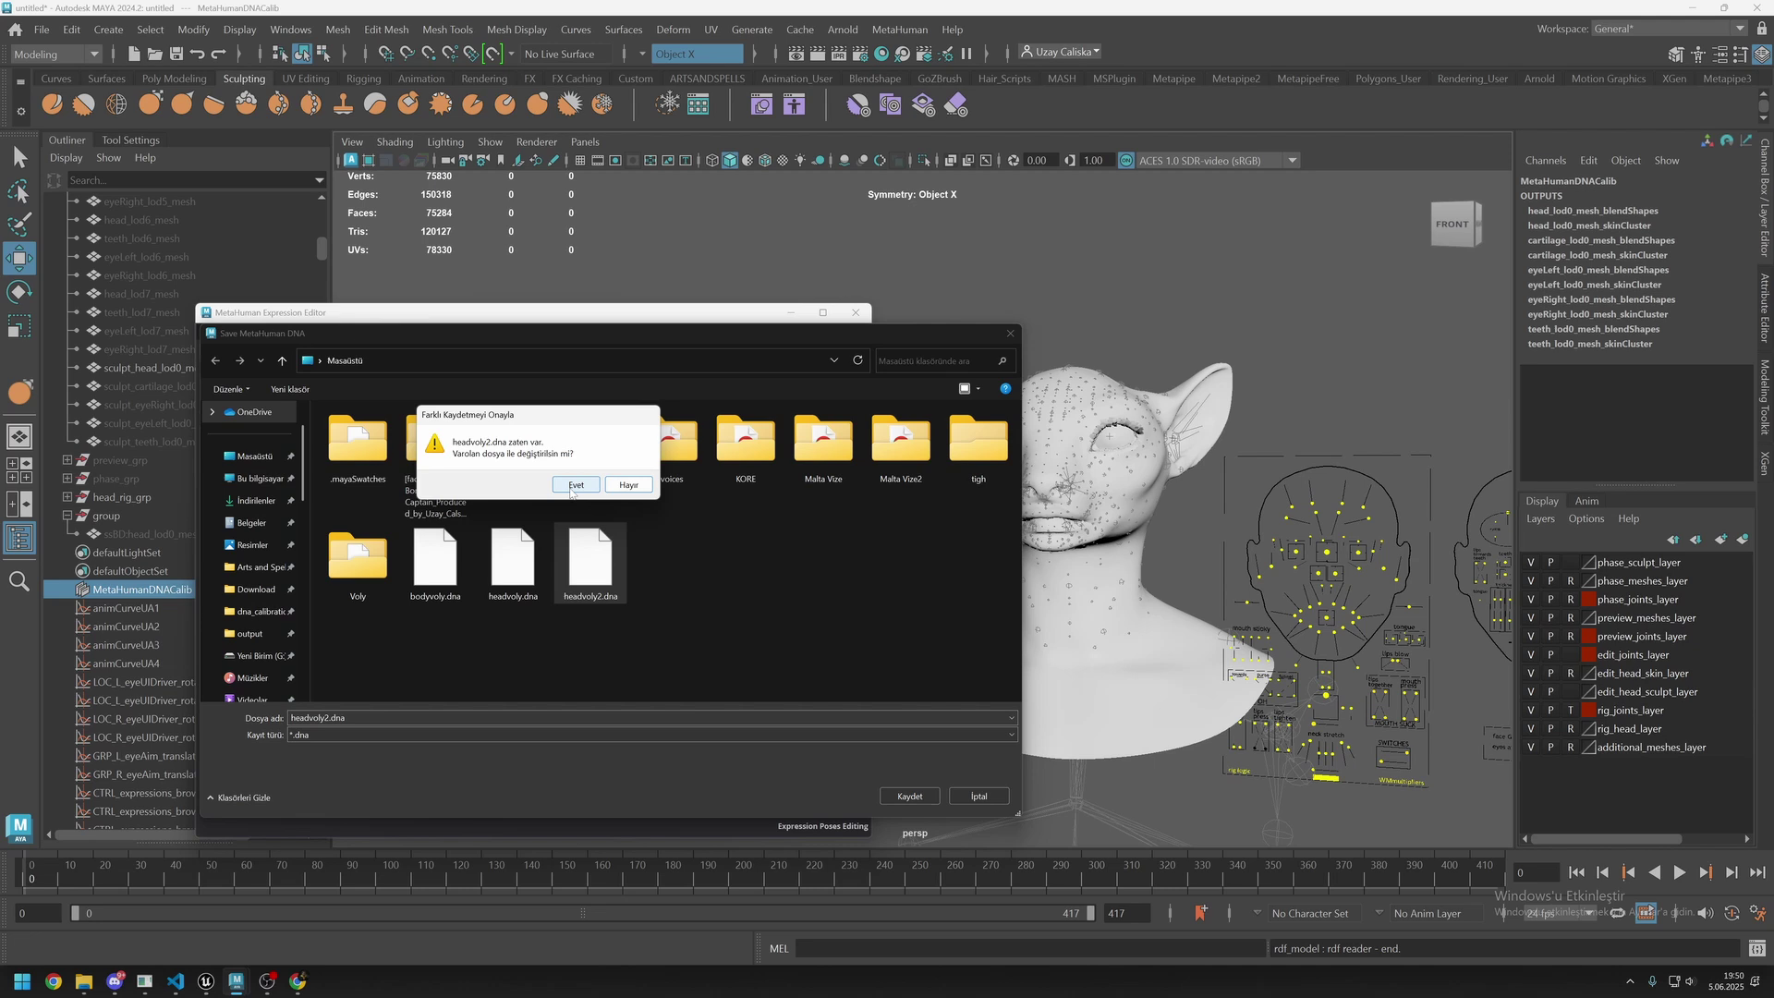
pyautogui.click(573, 486)
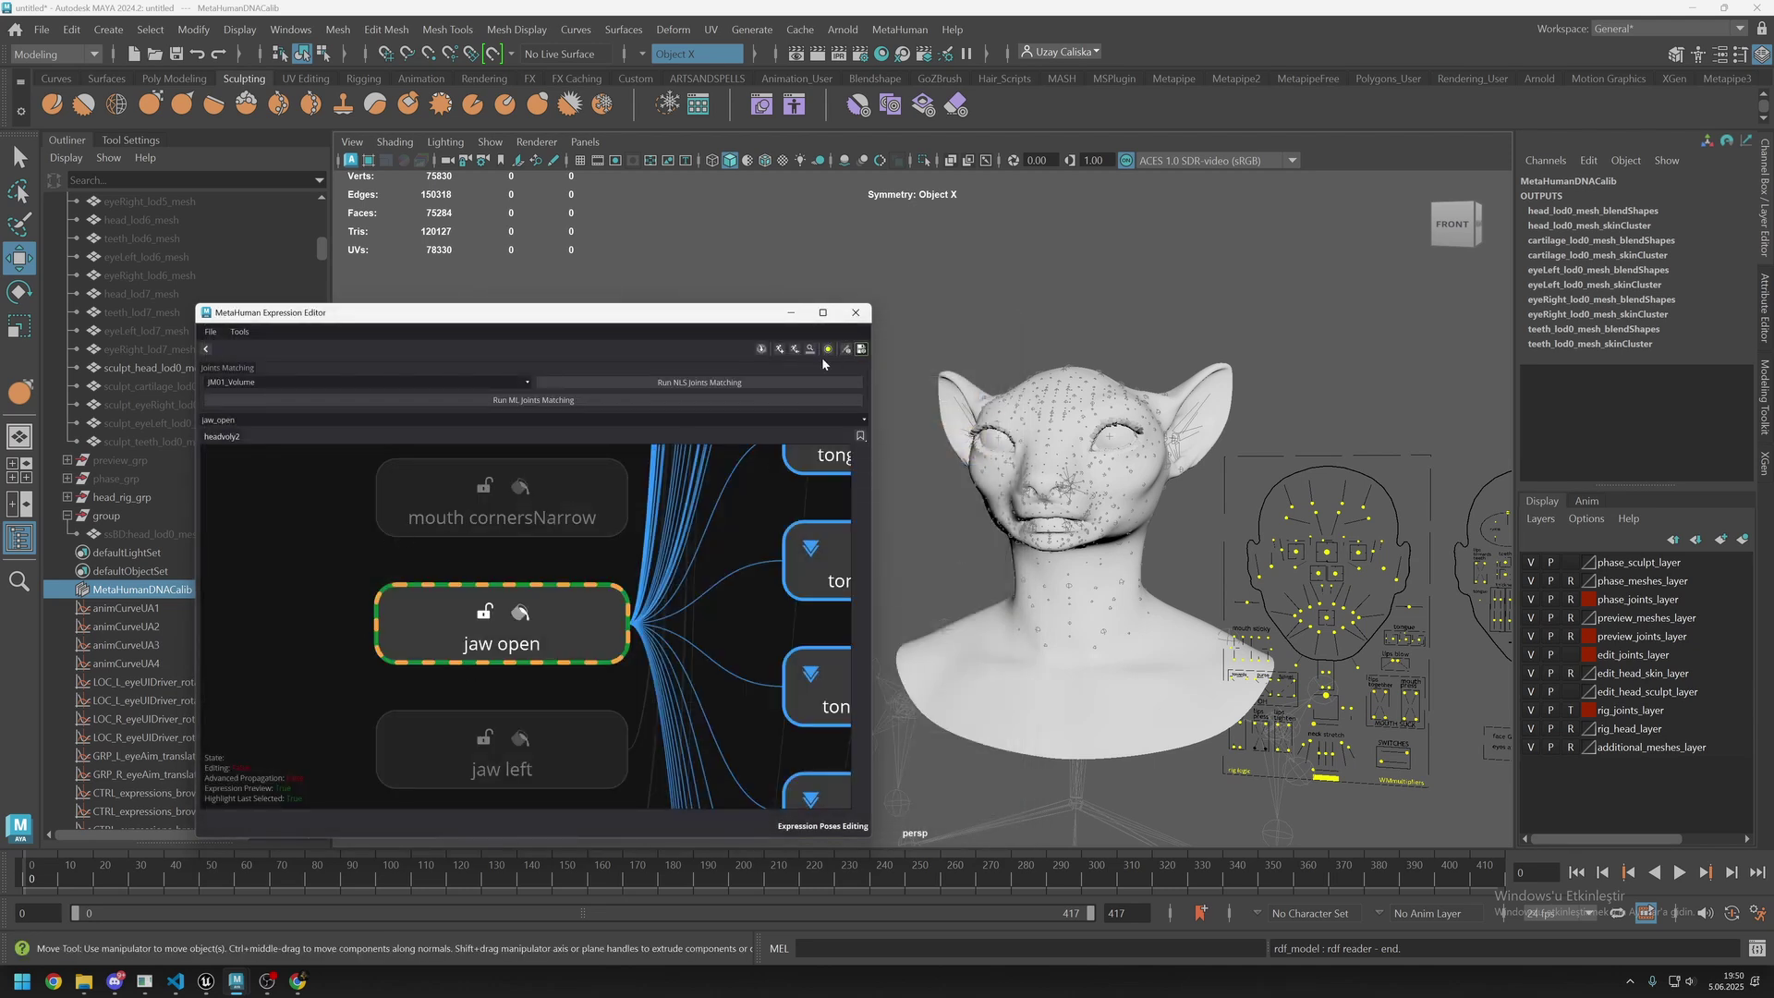
pyautogui.click(206, 980)
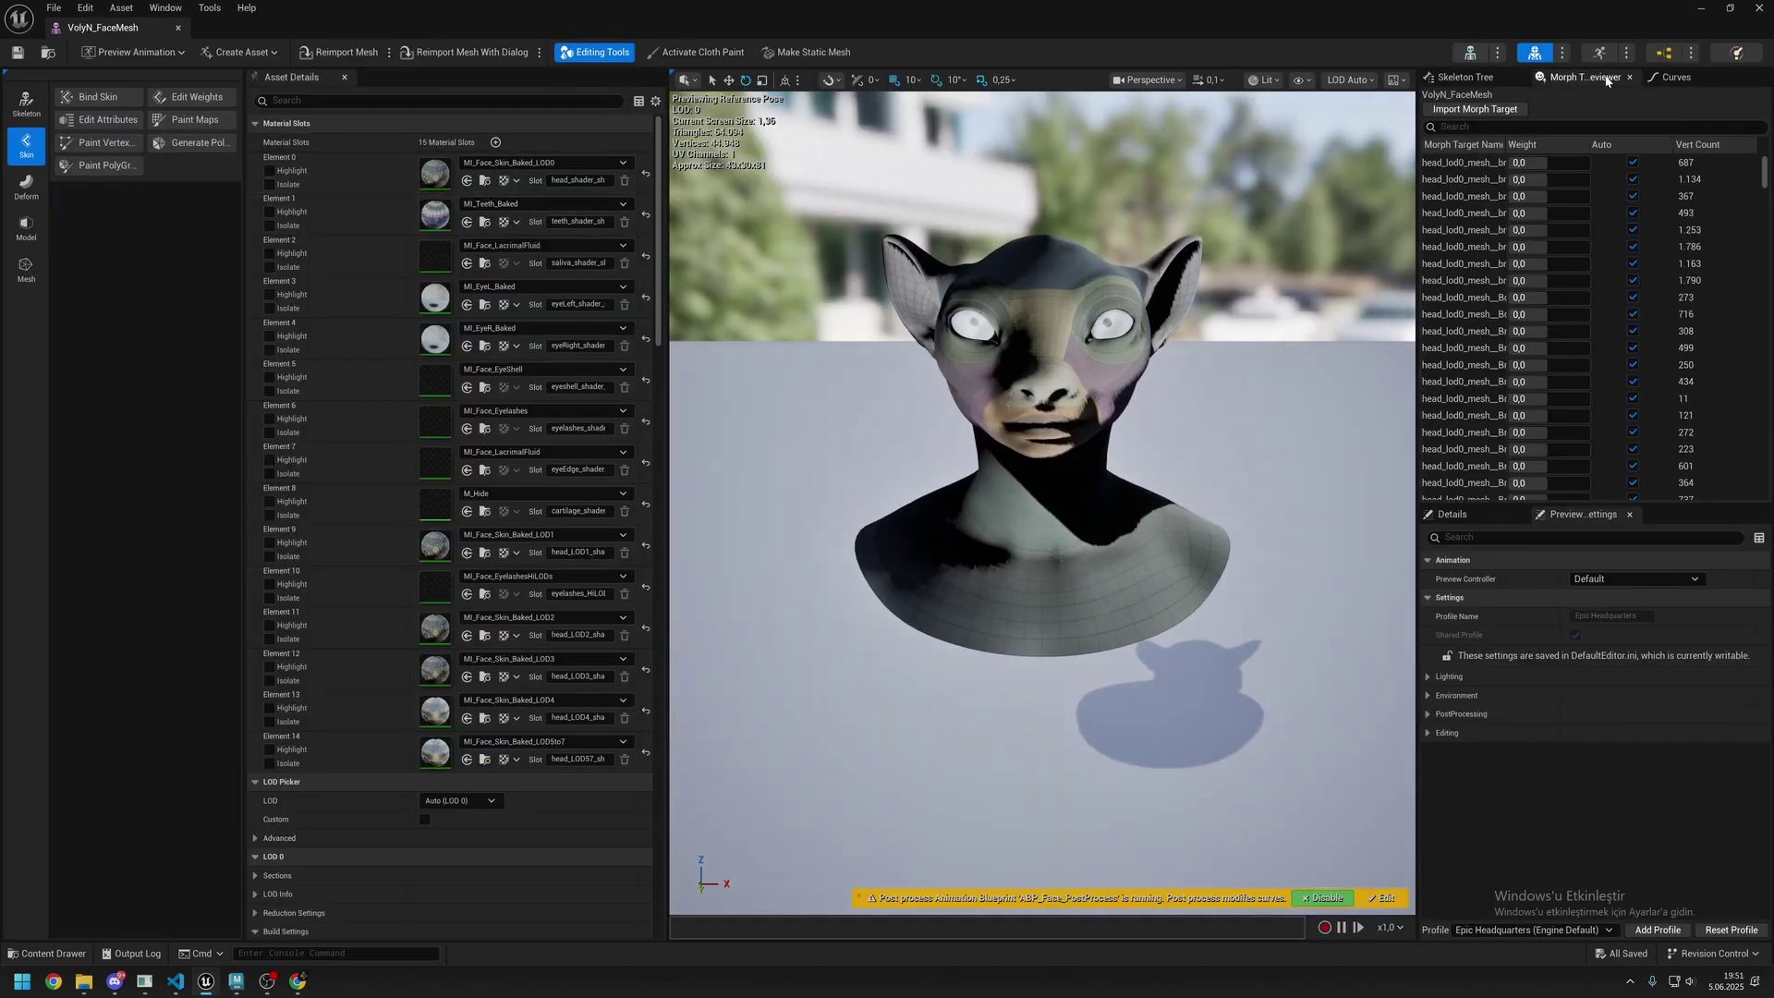
# Preview mh_arkit_mapping_anim with VolyN_FaceMesh as the preview mesh.
pyautogui.click(1601, 56)
pyautogui.click(1650, 182)
pyautogui.scroll(-10, 1663, 416)
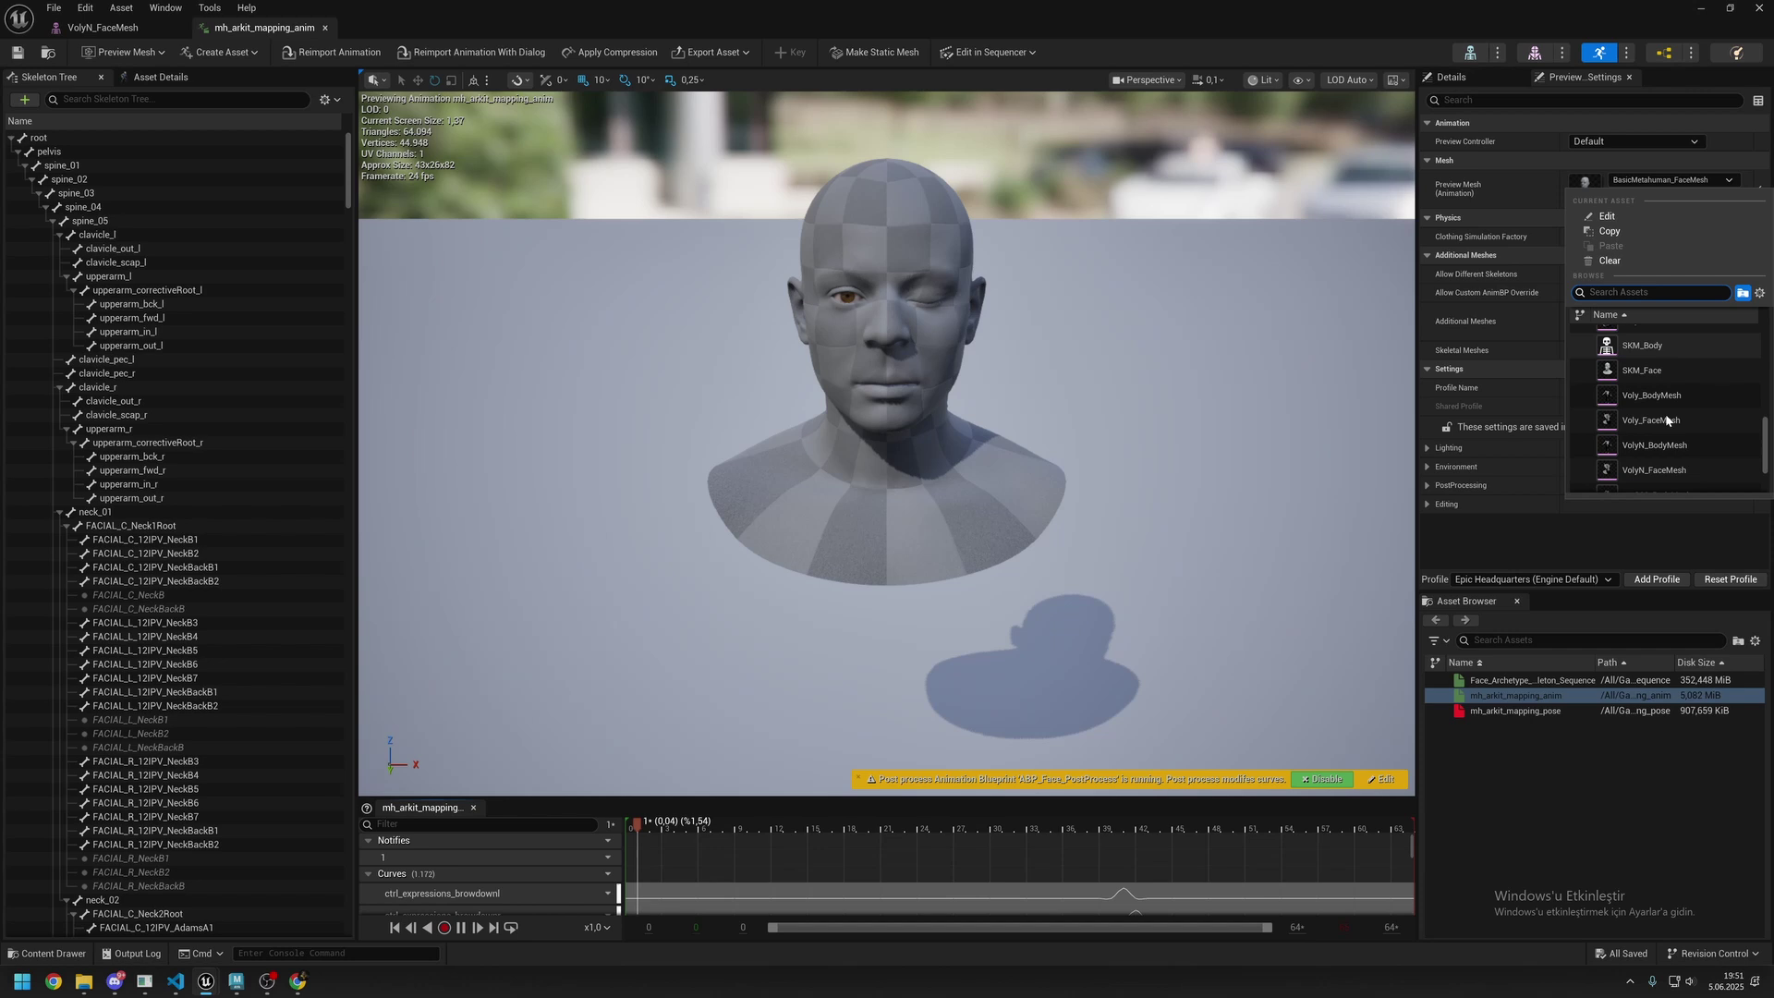
pyautogui.click(1652, 406)
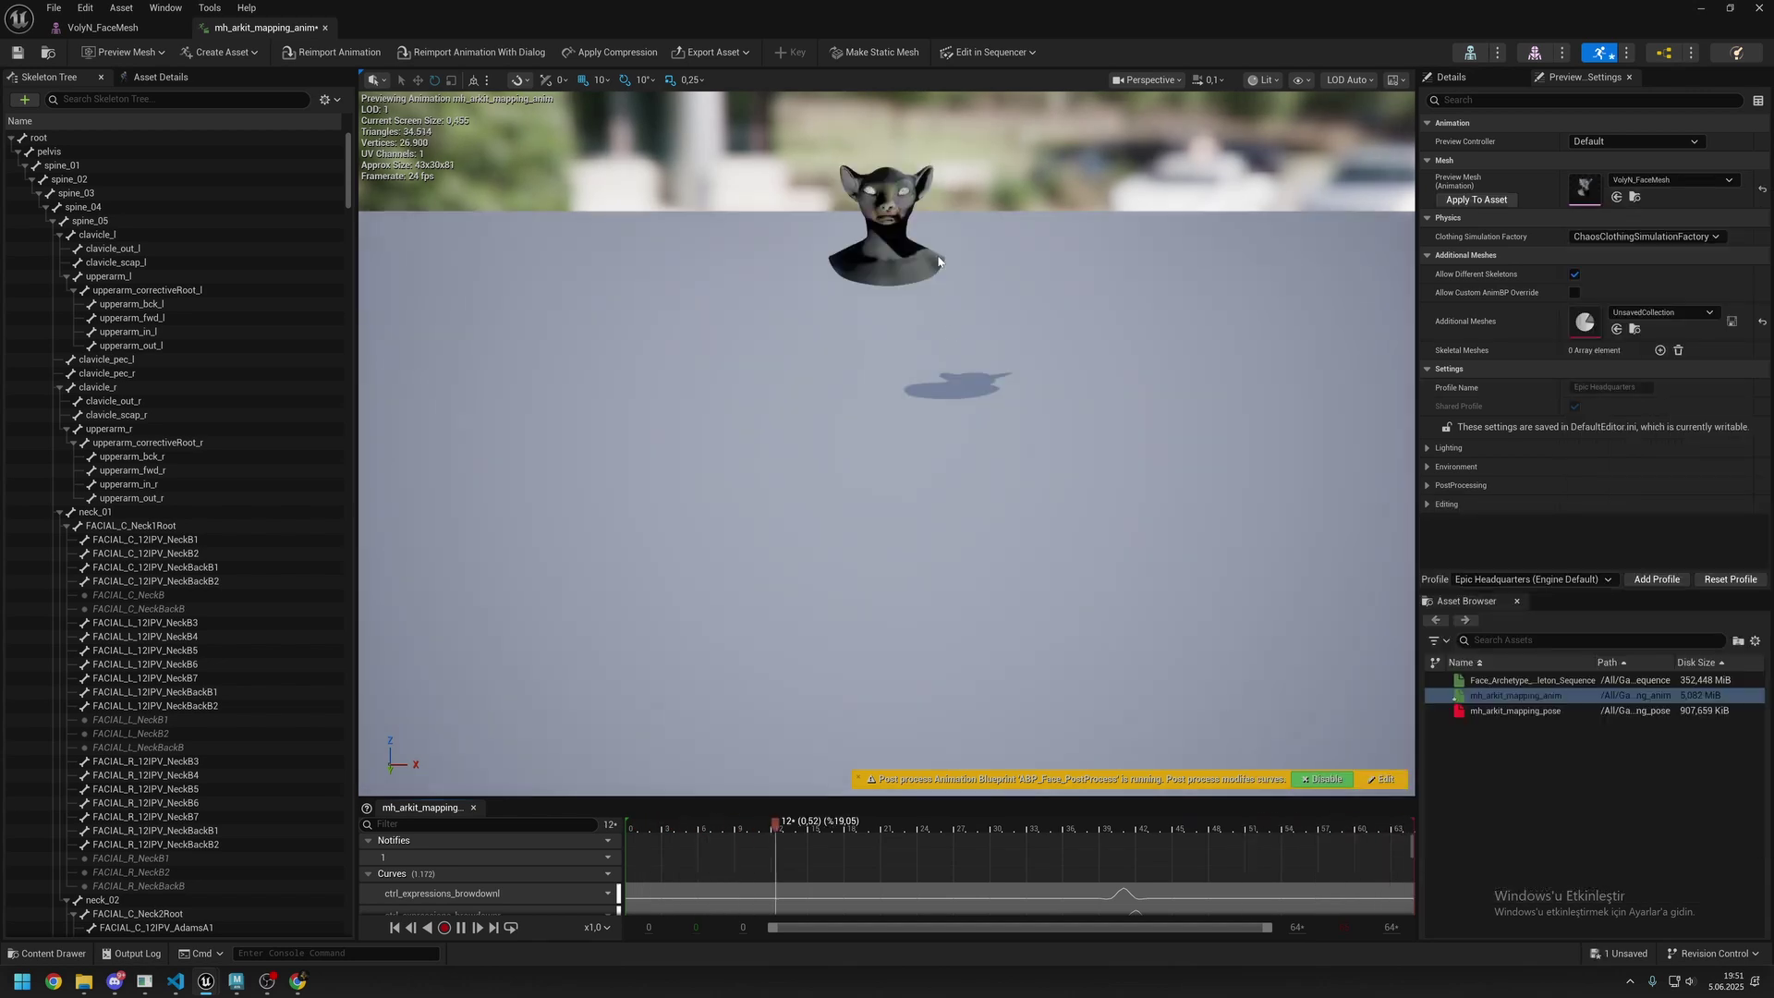
# Fly around the animated head and scrub to frame 17 to check the jaw opening.
pyautogui.press('w')
pyautogui.moveTo(887, 444); pyautogui.dragTo(683, 388, button='right')
pyautogui.press('d')
pyautogui.press('s')
pyautogui.moveTo(684, 389); pyautogui.dragTo(628, 370, button='right')
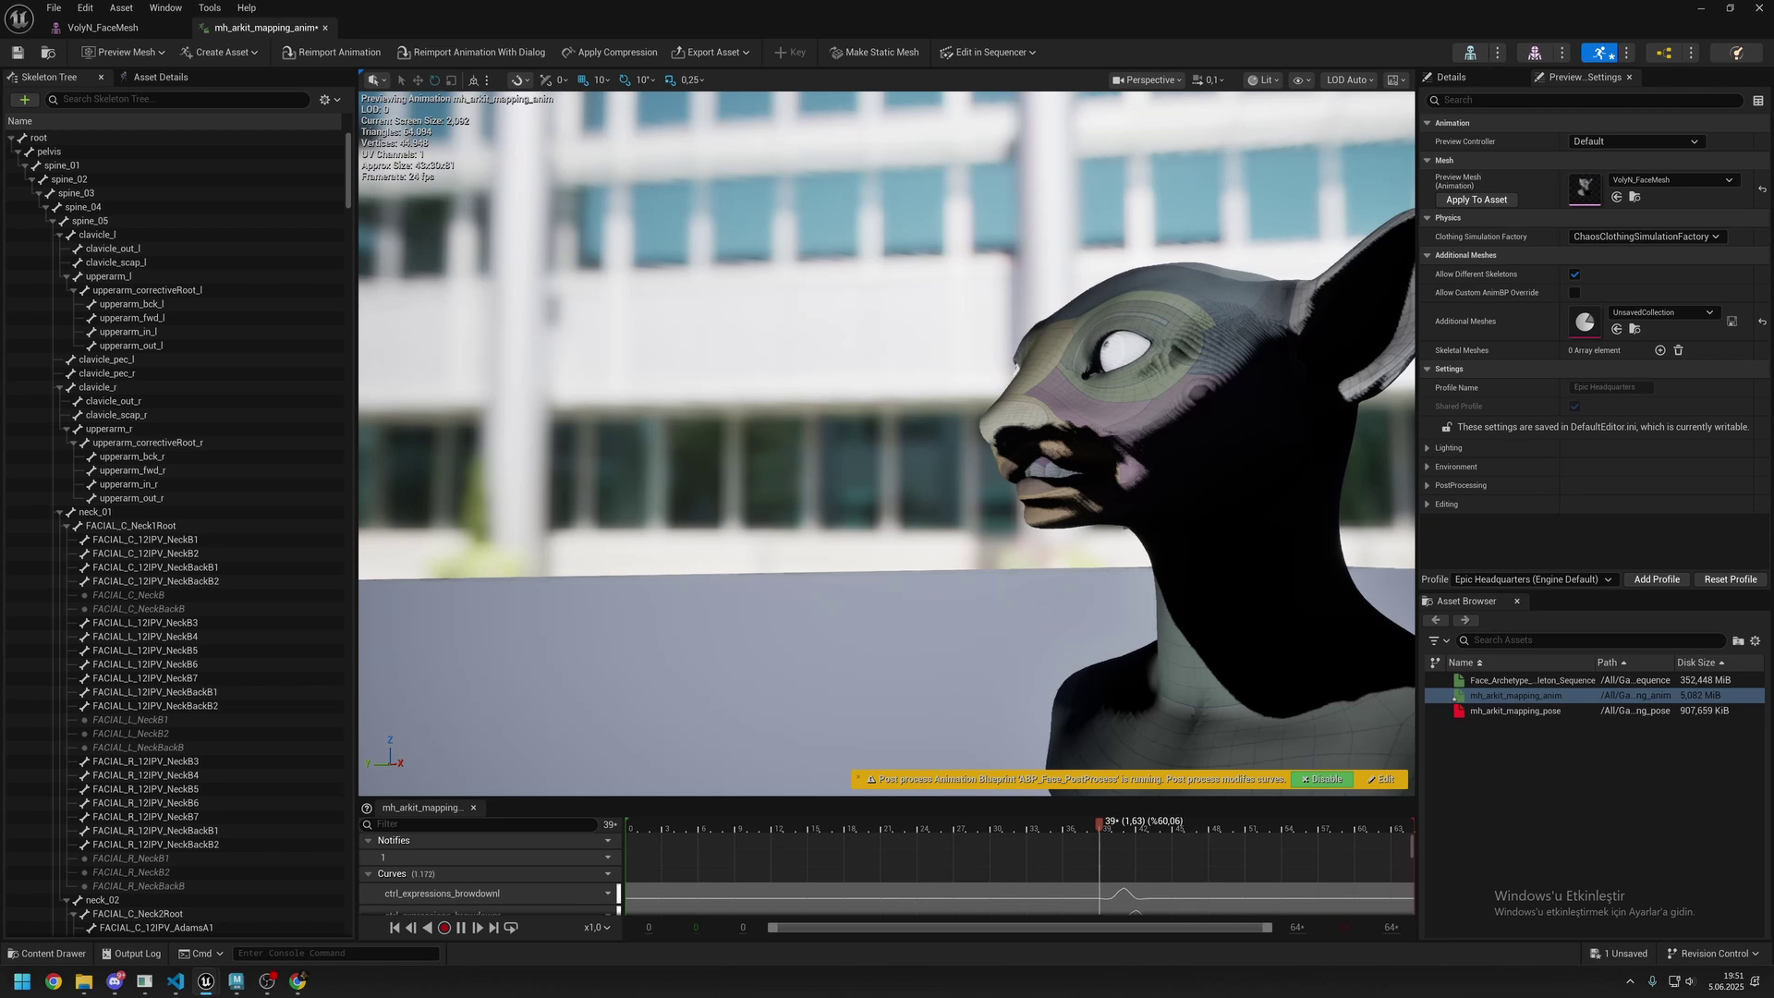
pyautogui.click(698, 820)
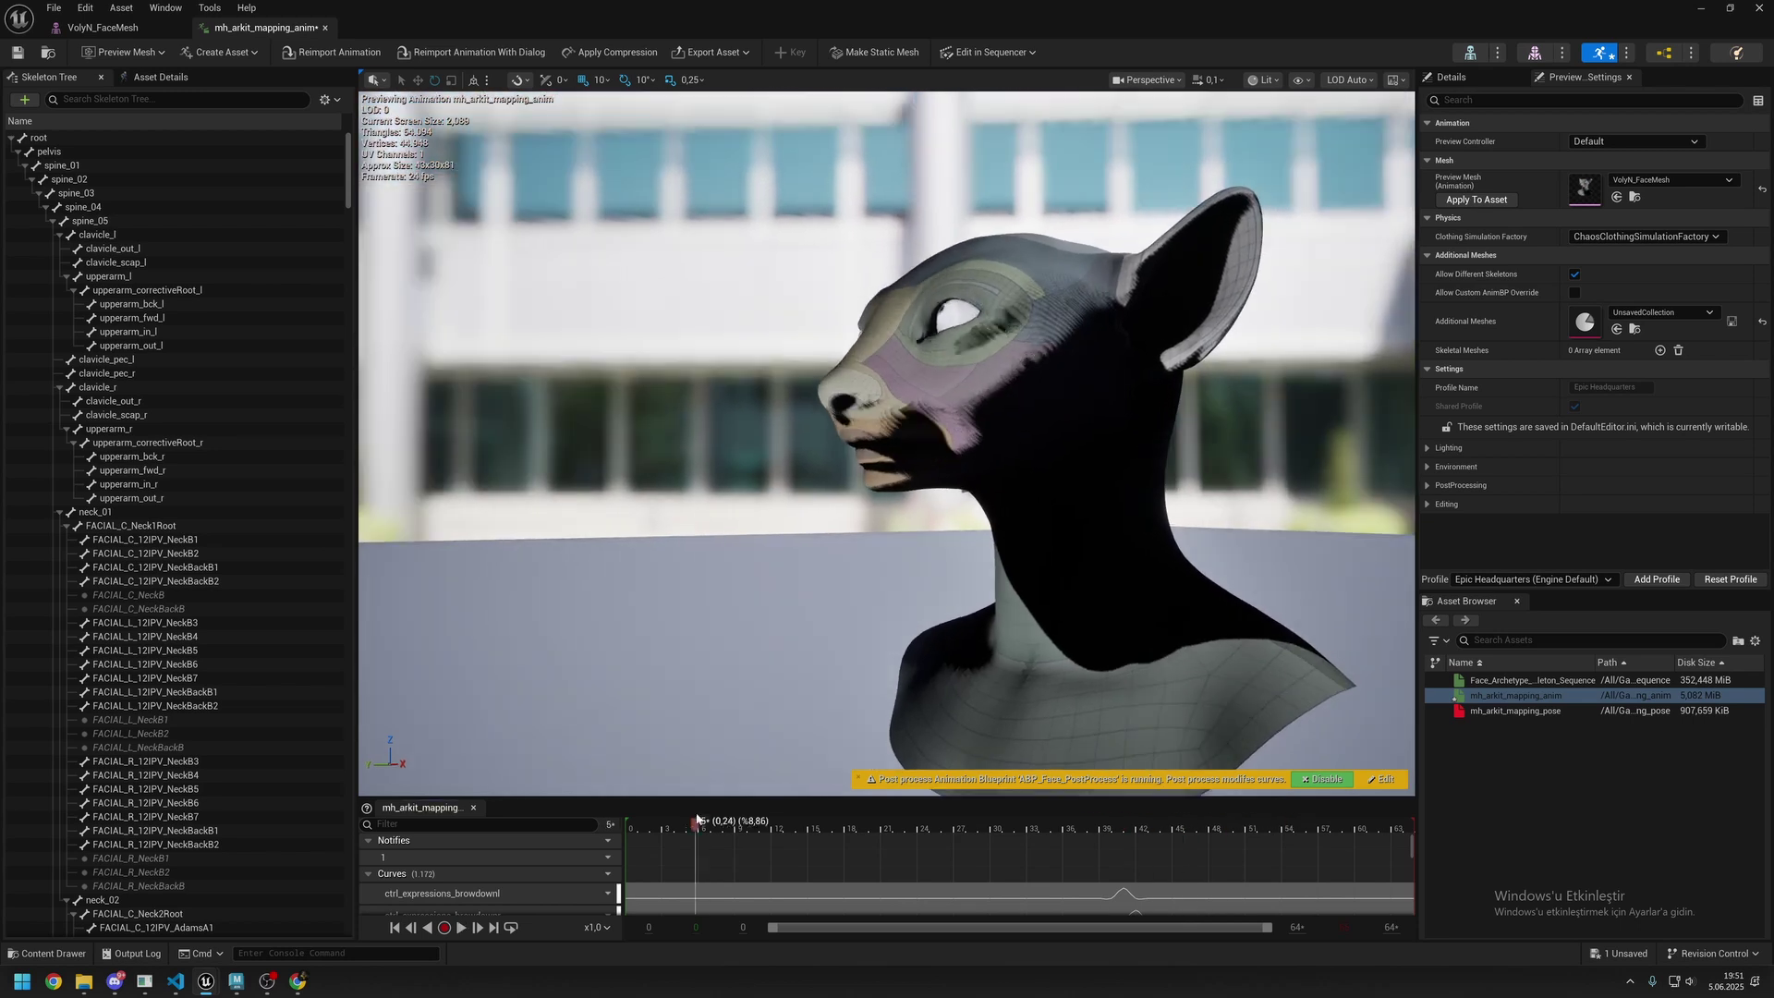
pyautogui.moveTo(697, 820); pyautogui.dragTo(844, 811)
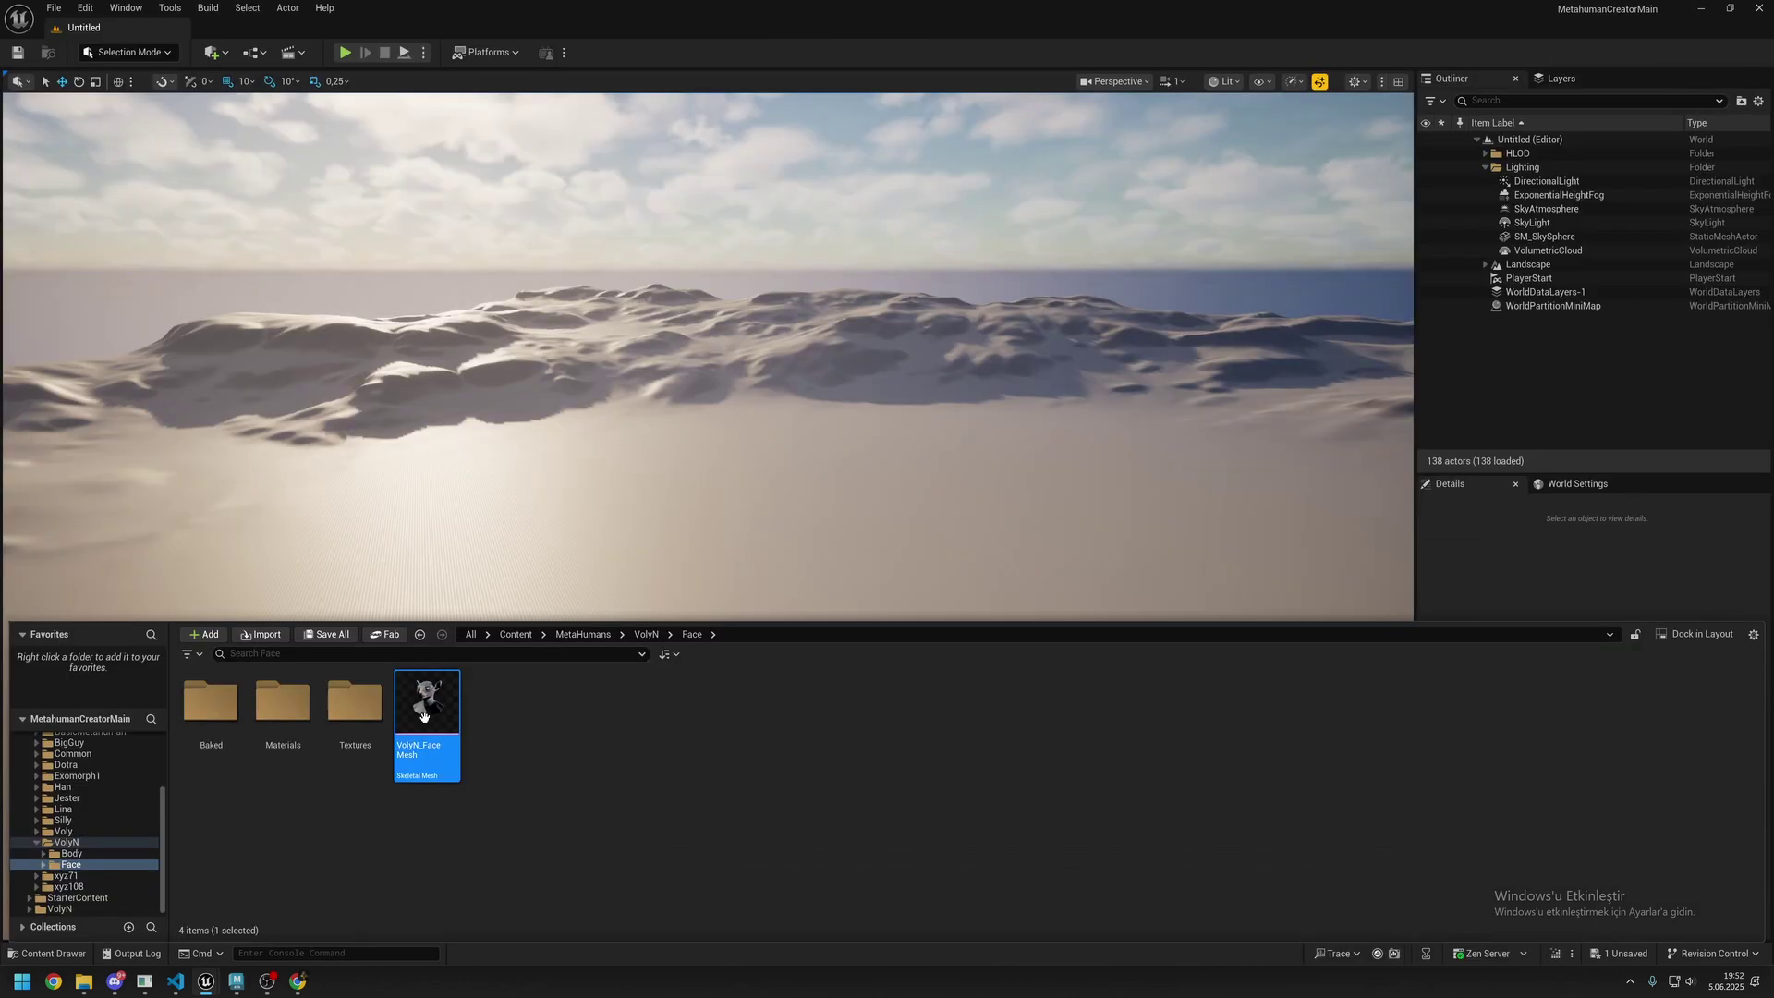
pyautogui.rightClick(425, 718)
# Import headvoly2.dna as the new DNA file into VolyN_FaceMesh.
pyautogui.moveTo(515, 245)
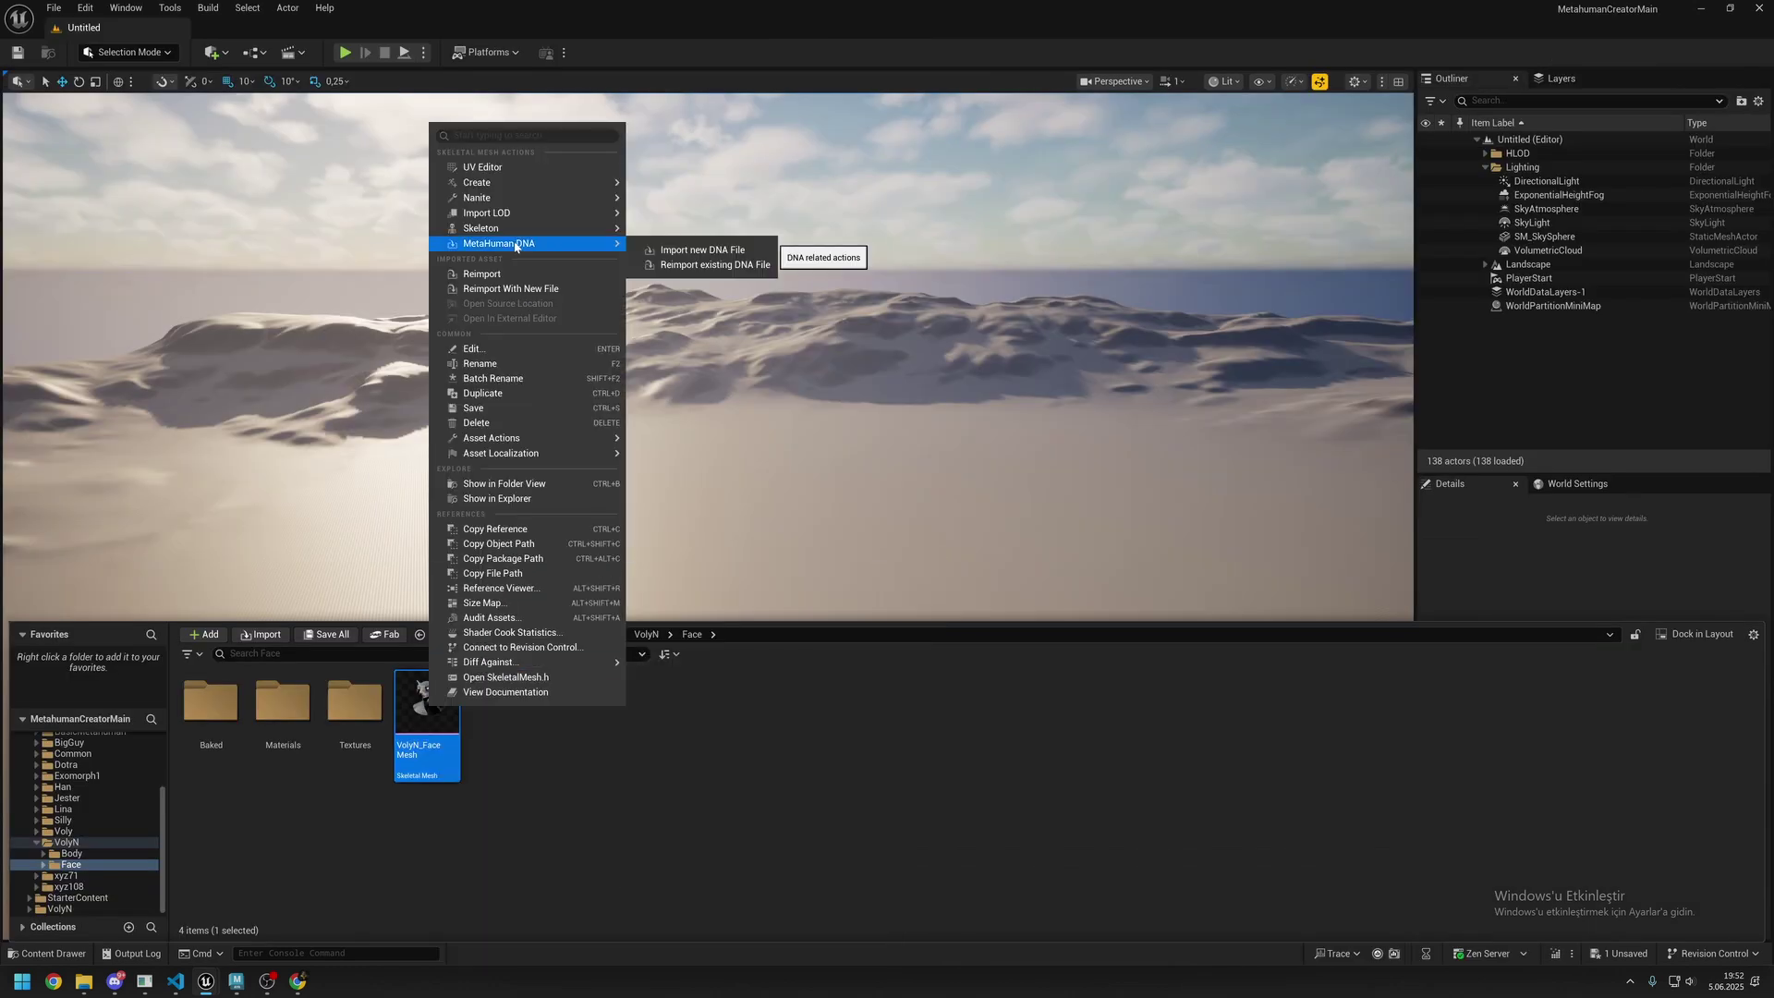
pyautogui.click(690, 249)
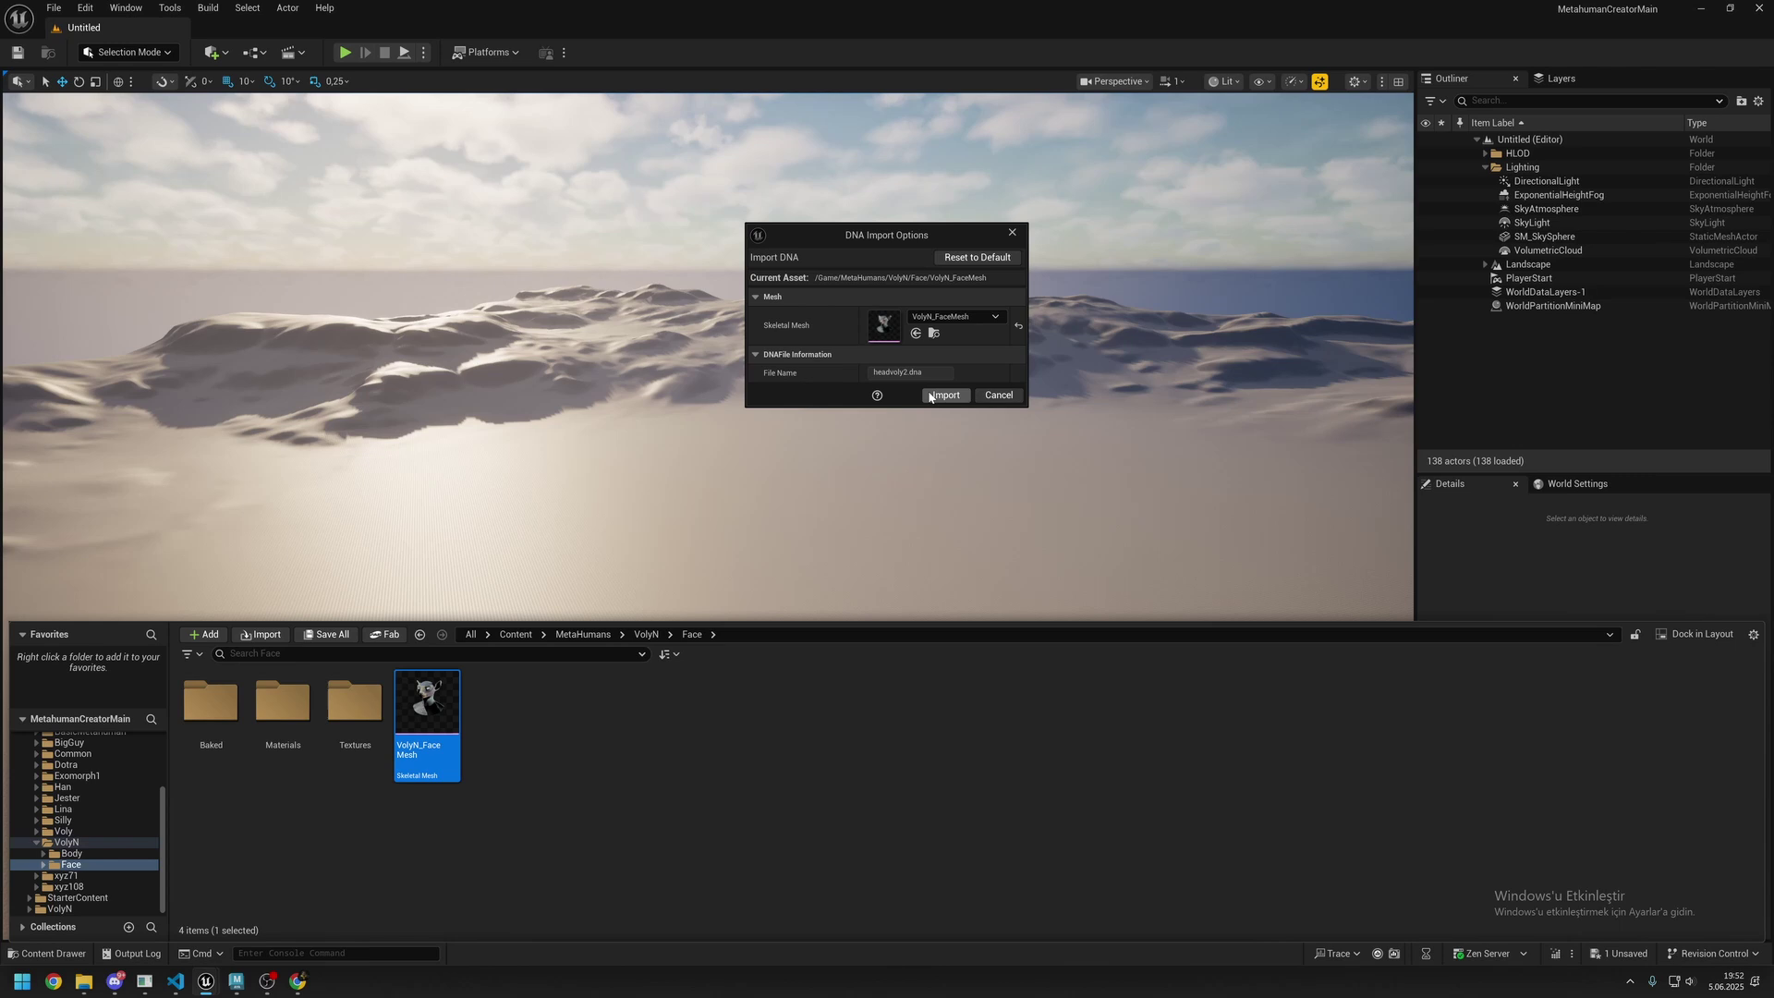
pyautogui.click(930, 396)
# Save the updated VolyN_FaceMesh.
pyautogui.rightClick(434, 697)
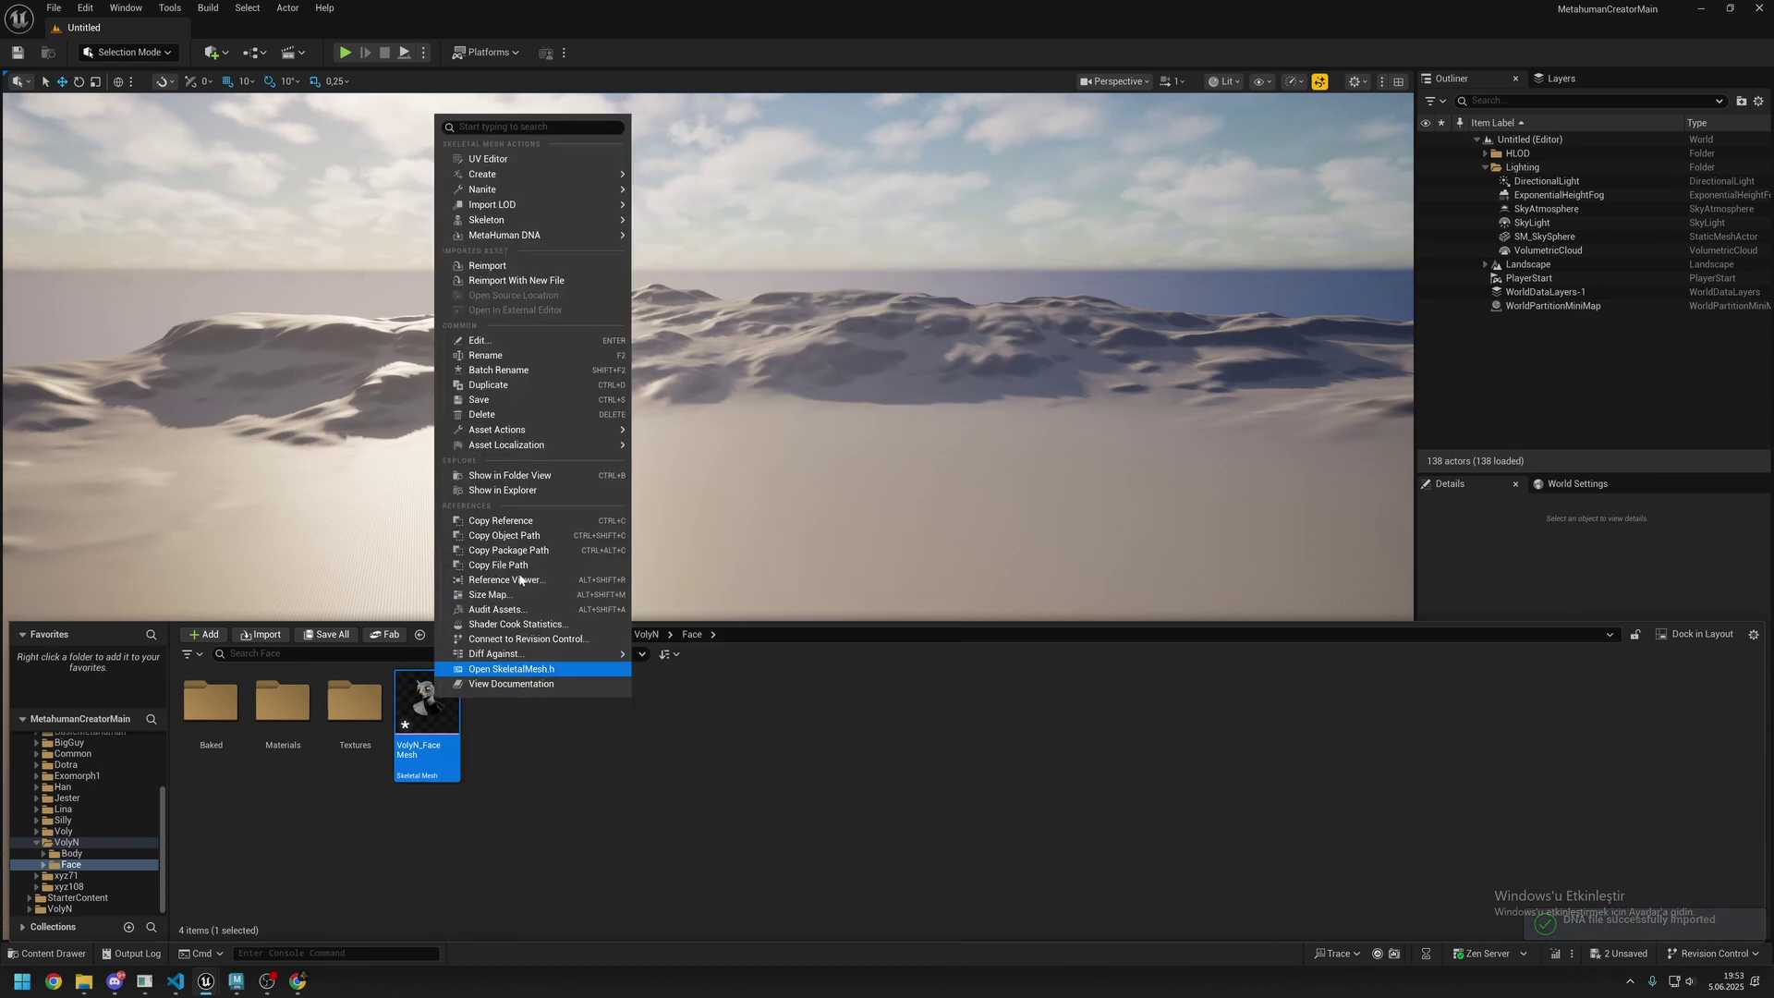
pyautogui.click(482, 400)
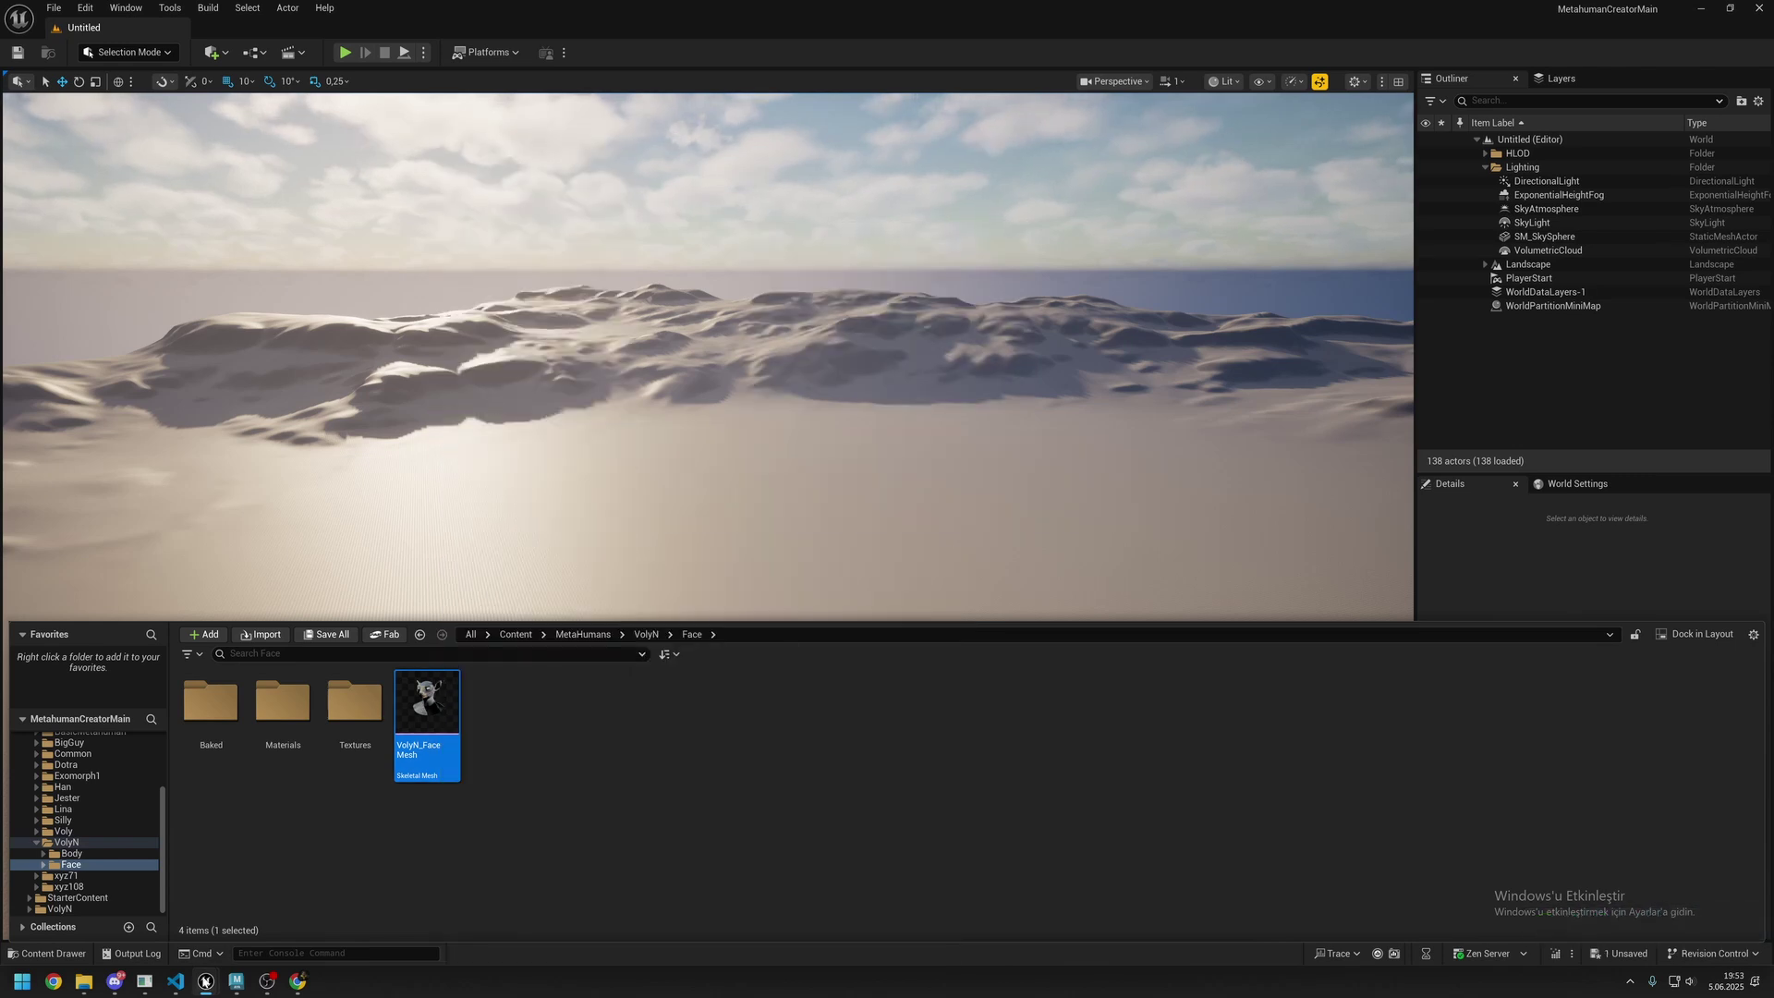
pyautogui.click(264, 911)
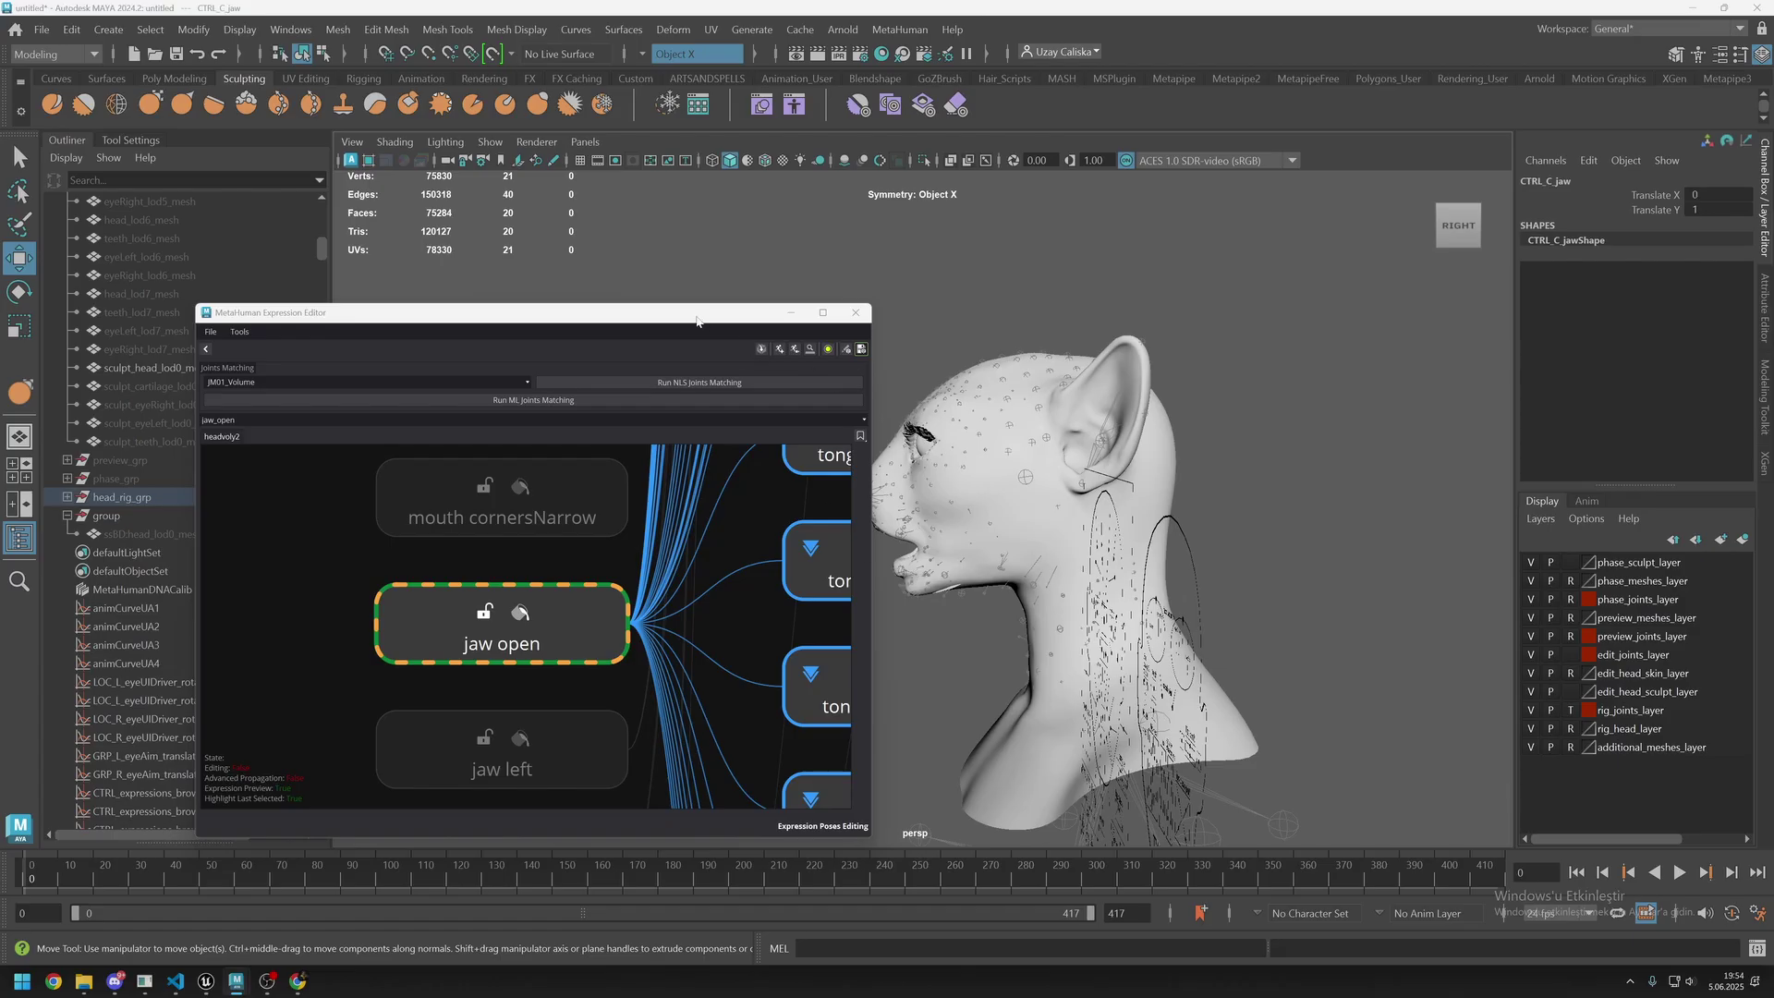
pyautogui.moveTo(699, 315); pyautogui.dragTo(548, 308)
pyautogui.scroll(7, 924, 601)
pyautogui.keyDown('alt'); pyautogui.moveTo(943, 616); pyautogui.dragTo(945, 593); pyautogui.keyUp('alt')
pyautogui.hotkey('alt', 'Tab')
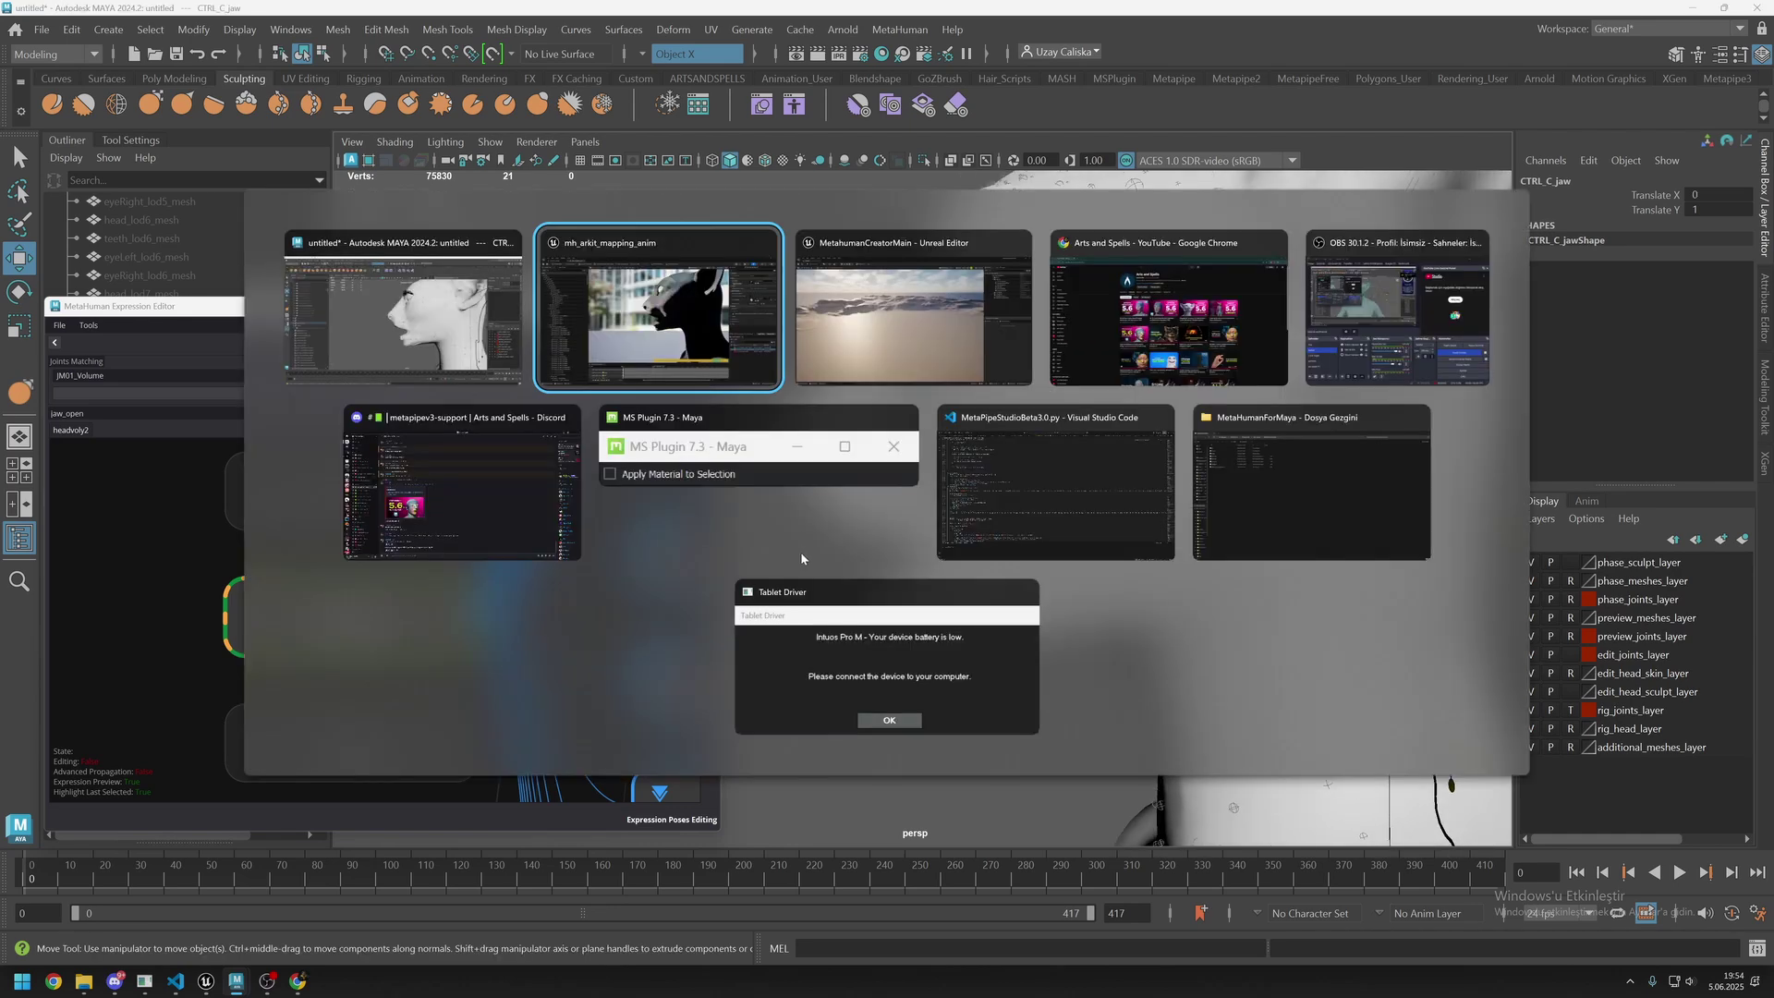